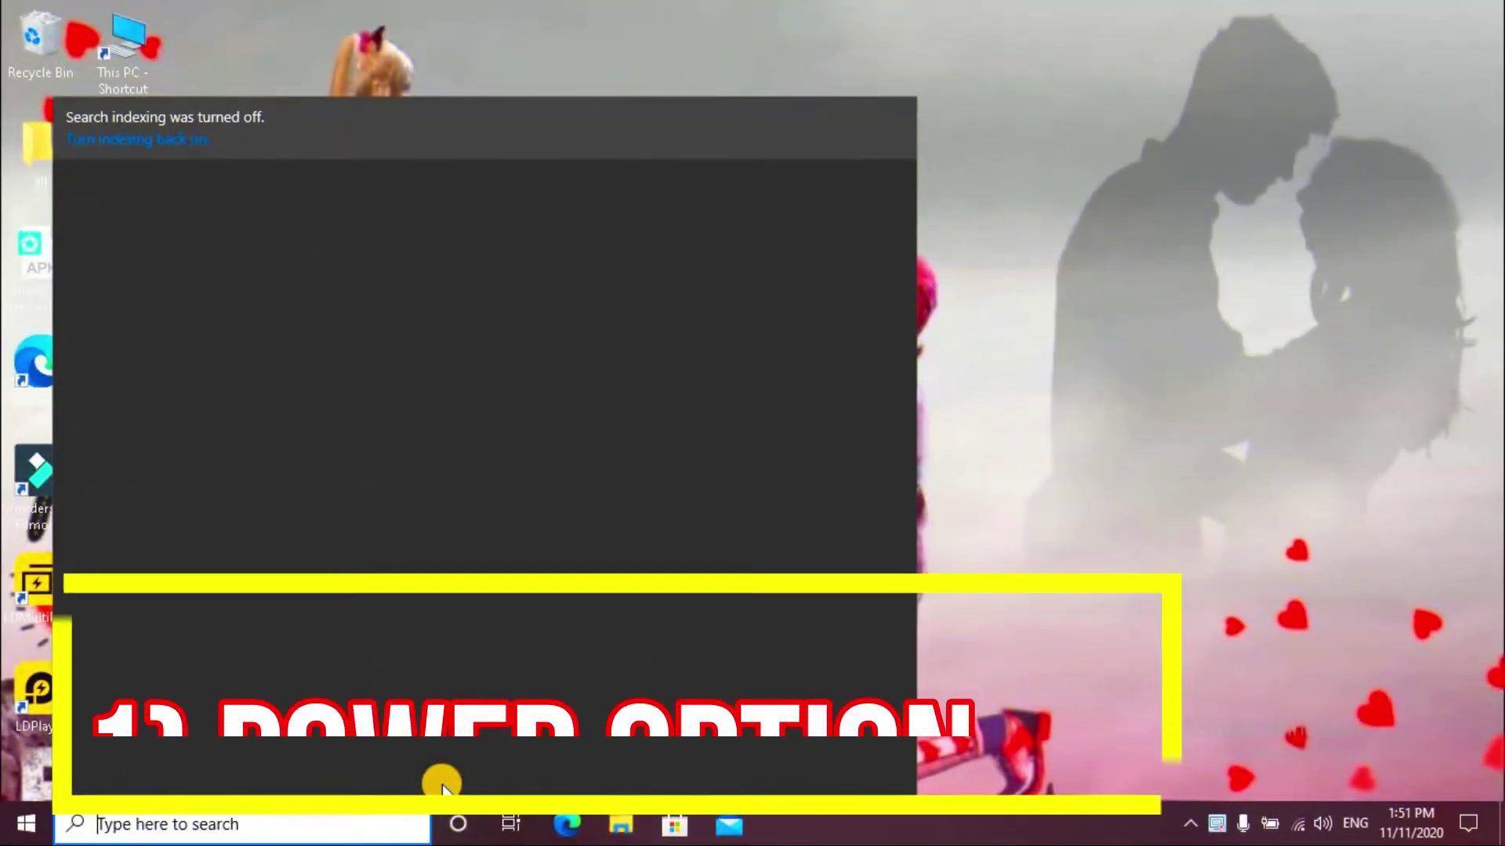
# Find the power settings and start creating a new power plan based on High performance
pyautogui.write('po')
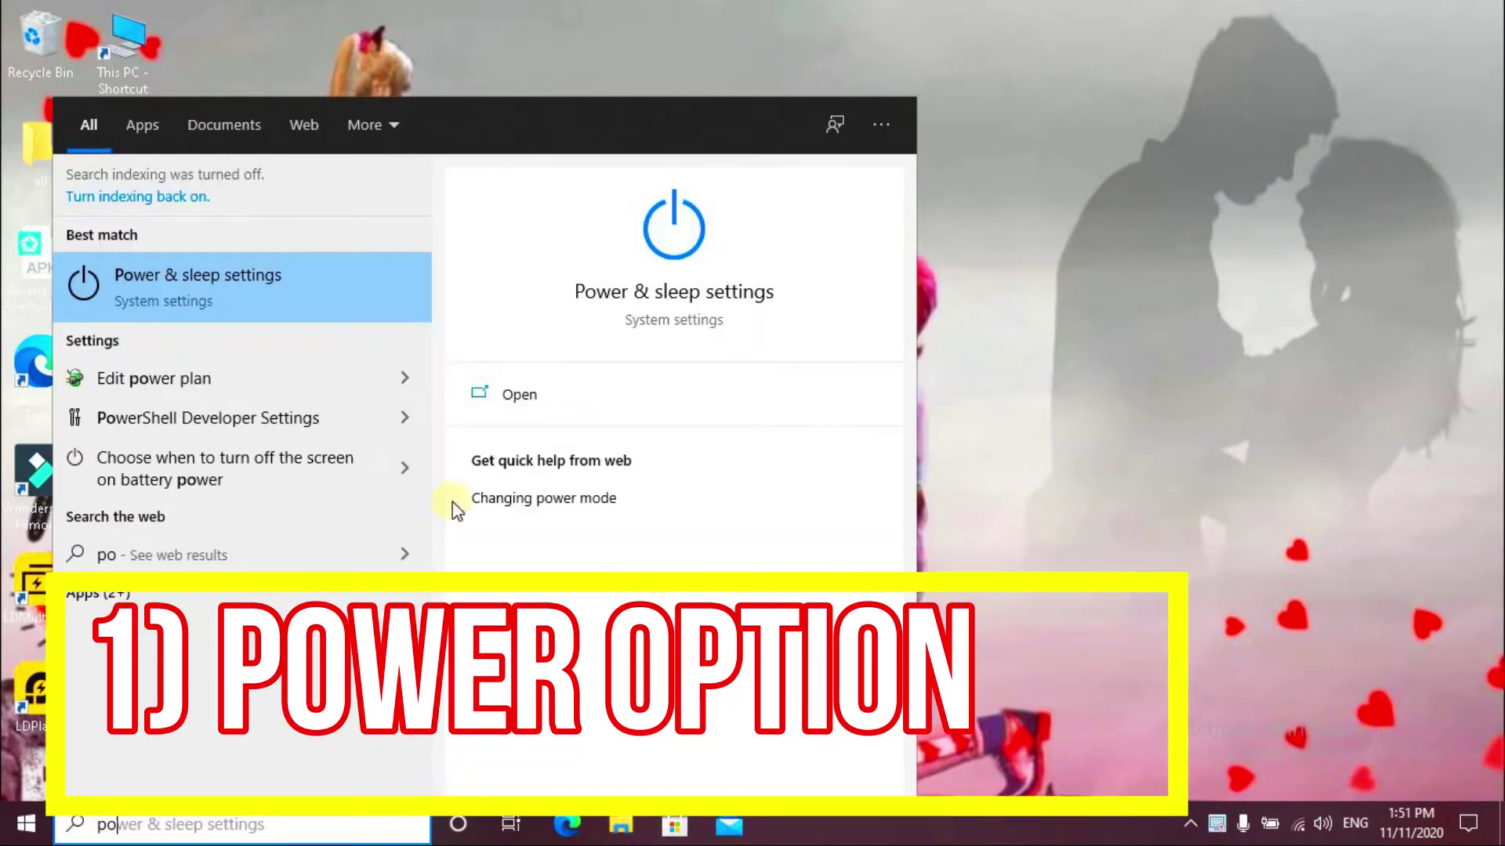
pyautogui.click(370, 293)
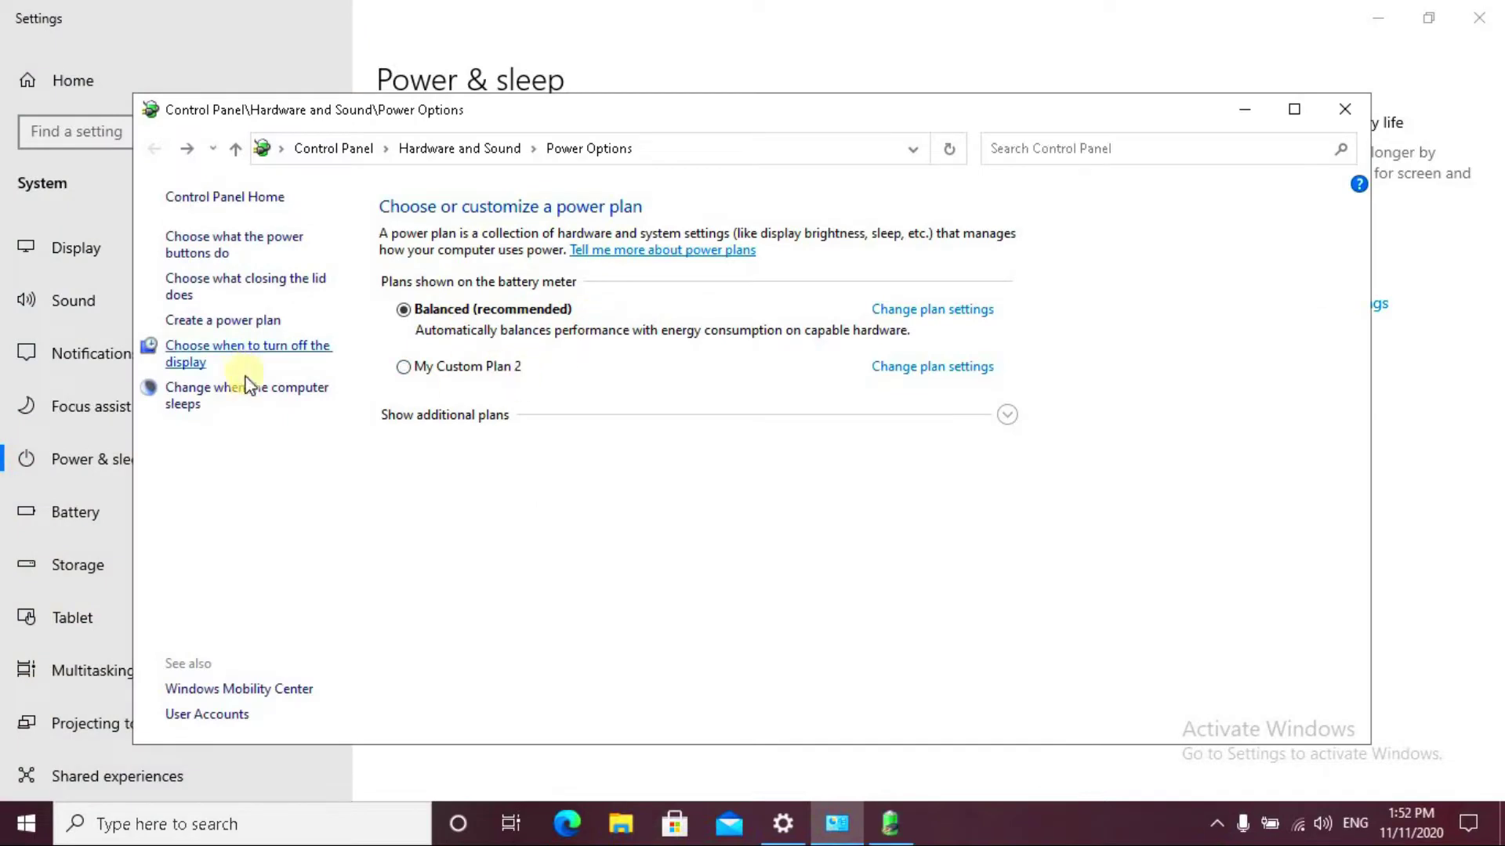
pyautogui.click(250, 320)
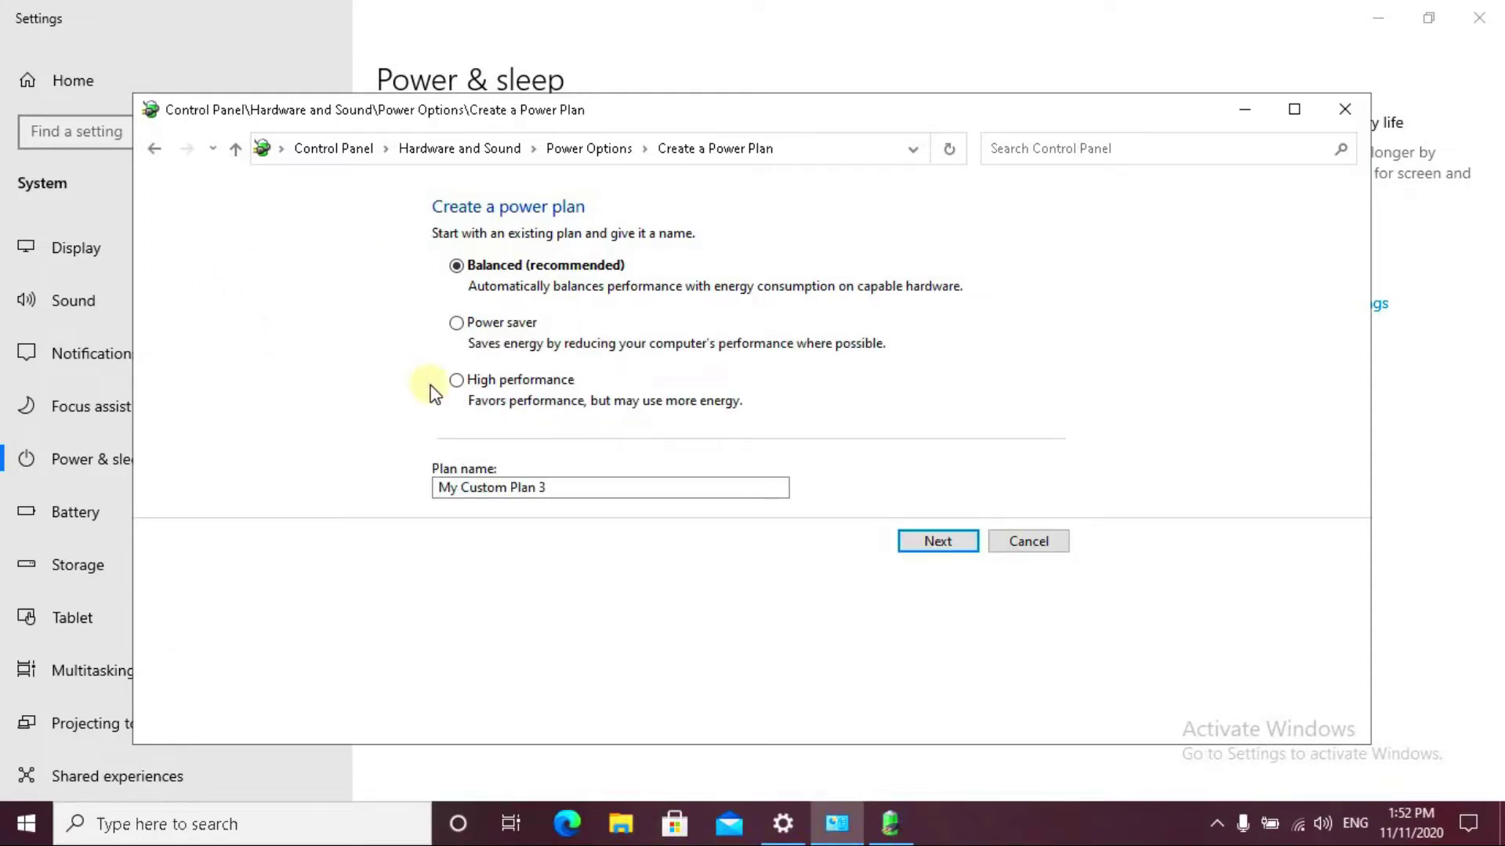
pyautogui.click(462, 380)
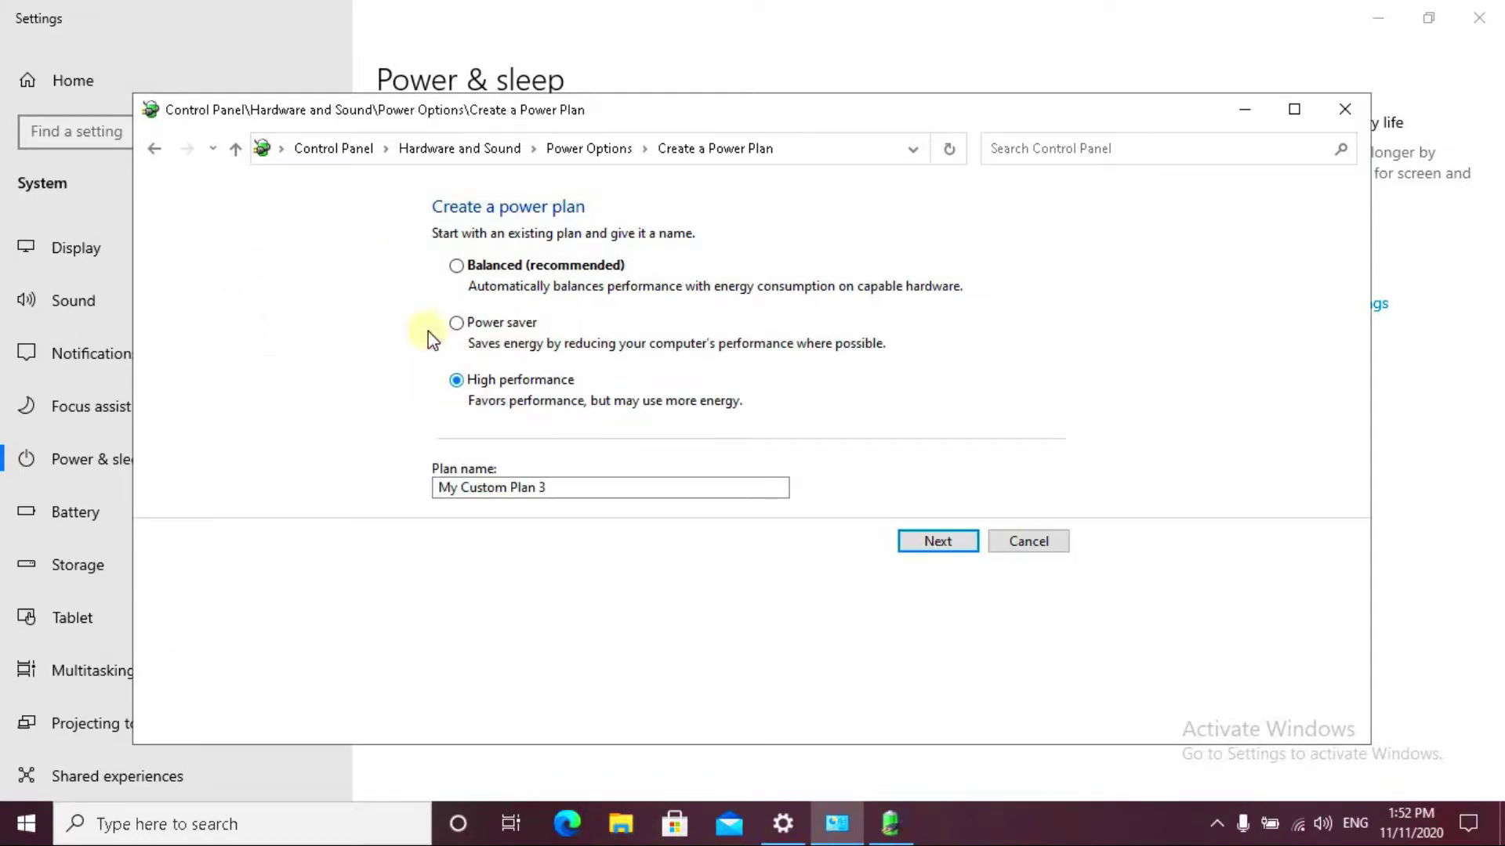
pyautogui.click(952, 540)
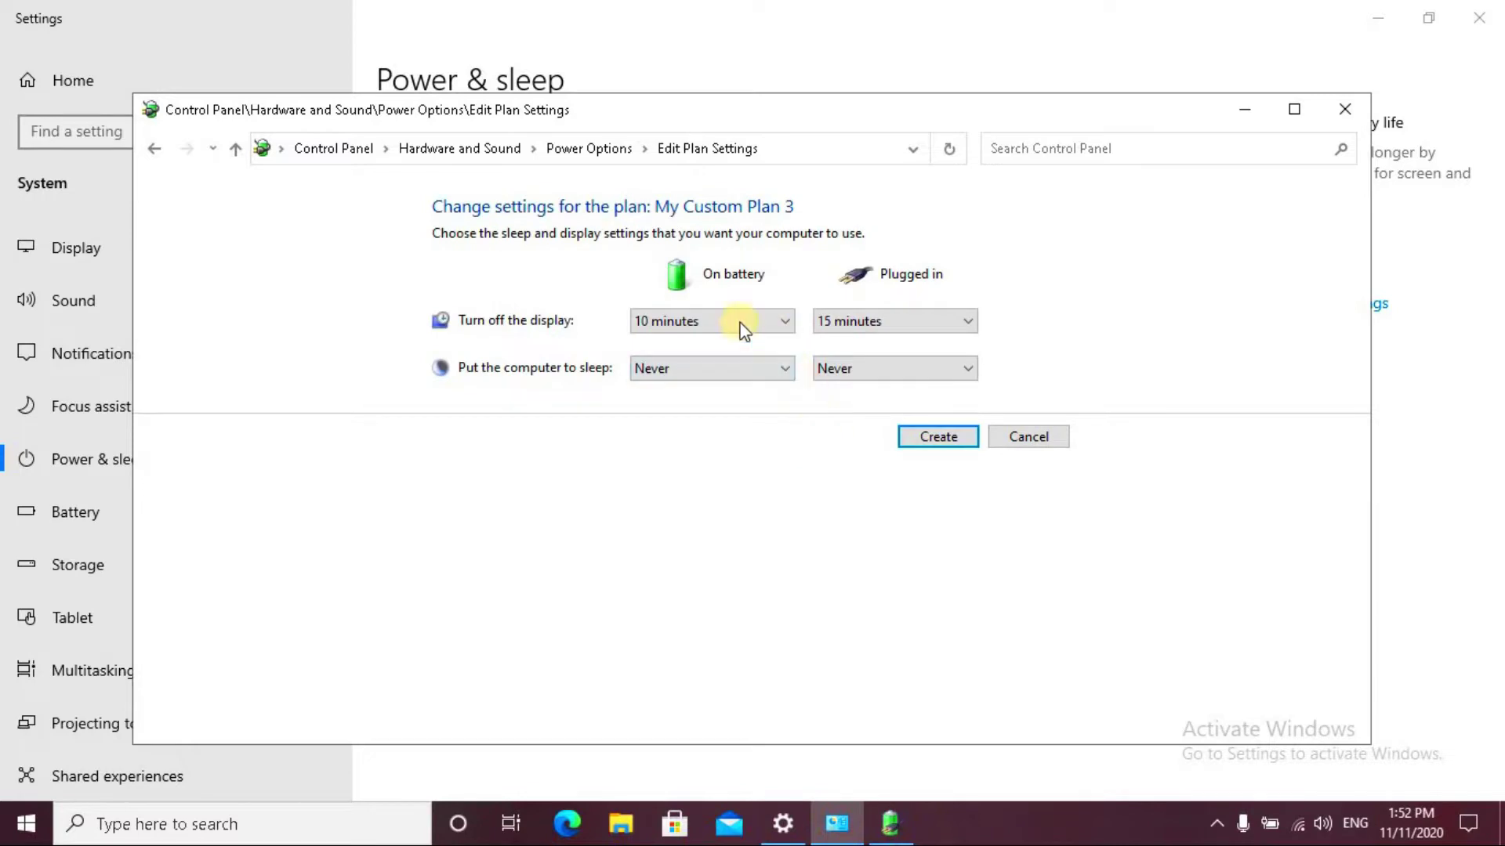
# Set the display to never turn off, both on battery and plugged in, and create the plan
pyautogui.click(720, 318)
pyautogui.click(690, 593)
pyautogui.click(880, 318)
pyautogui.click(850, 591)
pyautogui.click(926, 436)
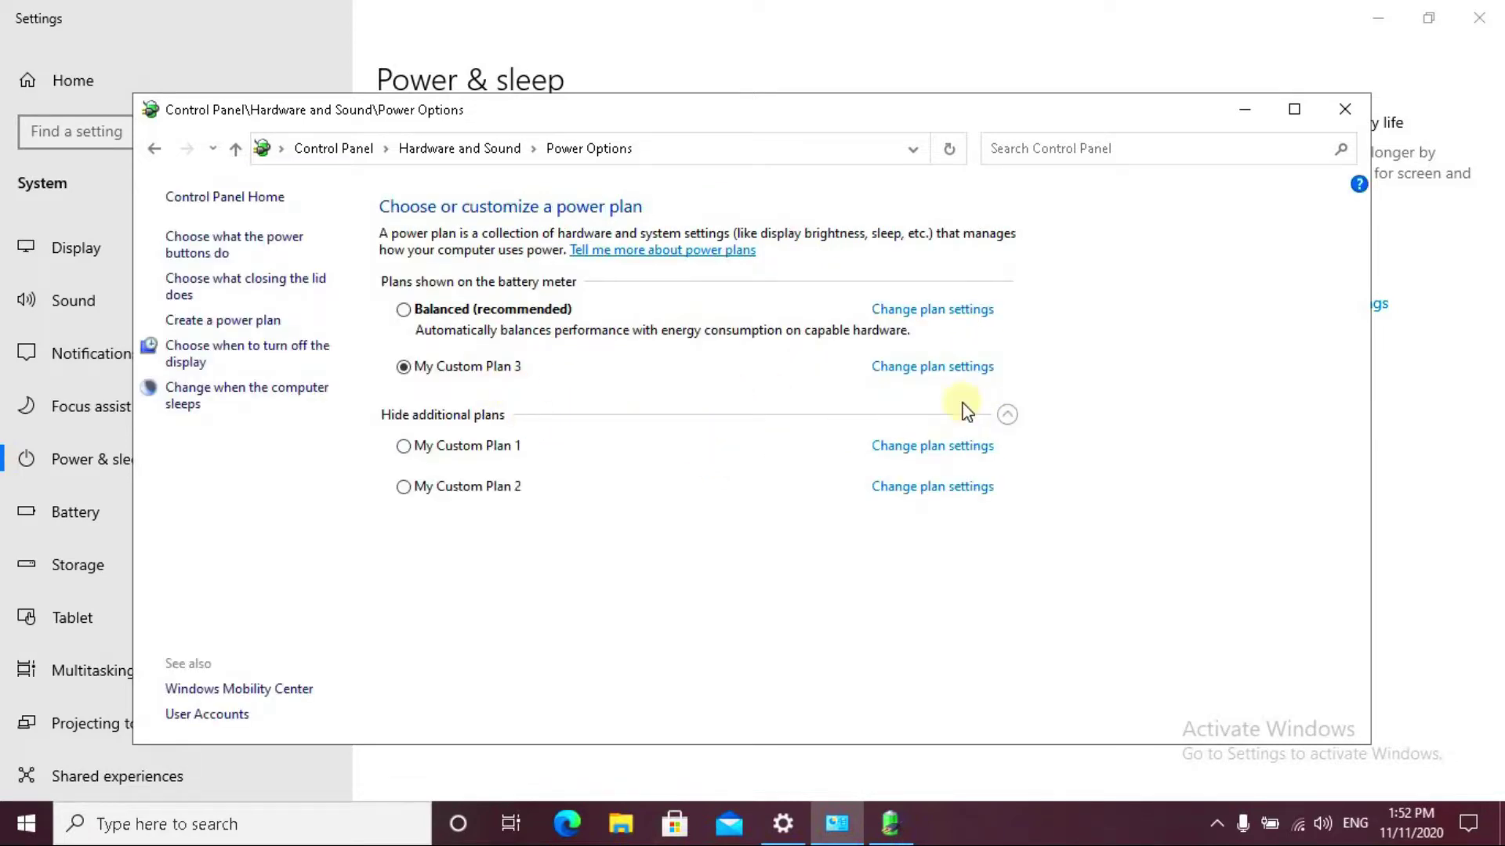
# In the advanced power settings of My Custom Plan 3, set the Intel(R) Graphics Power Plan on battery to Maximum Performance
pyautogui.click(909, 366)
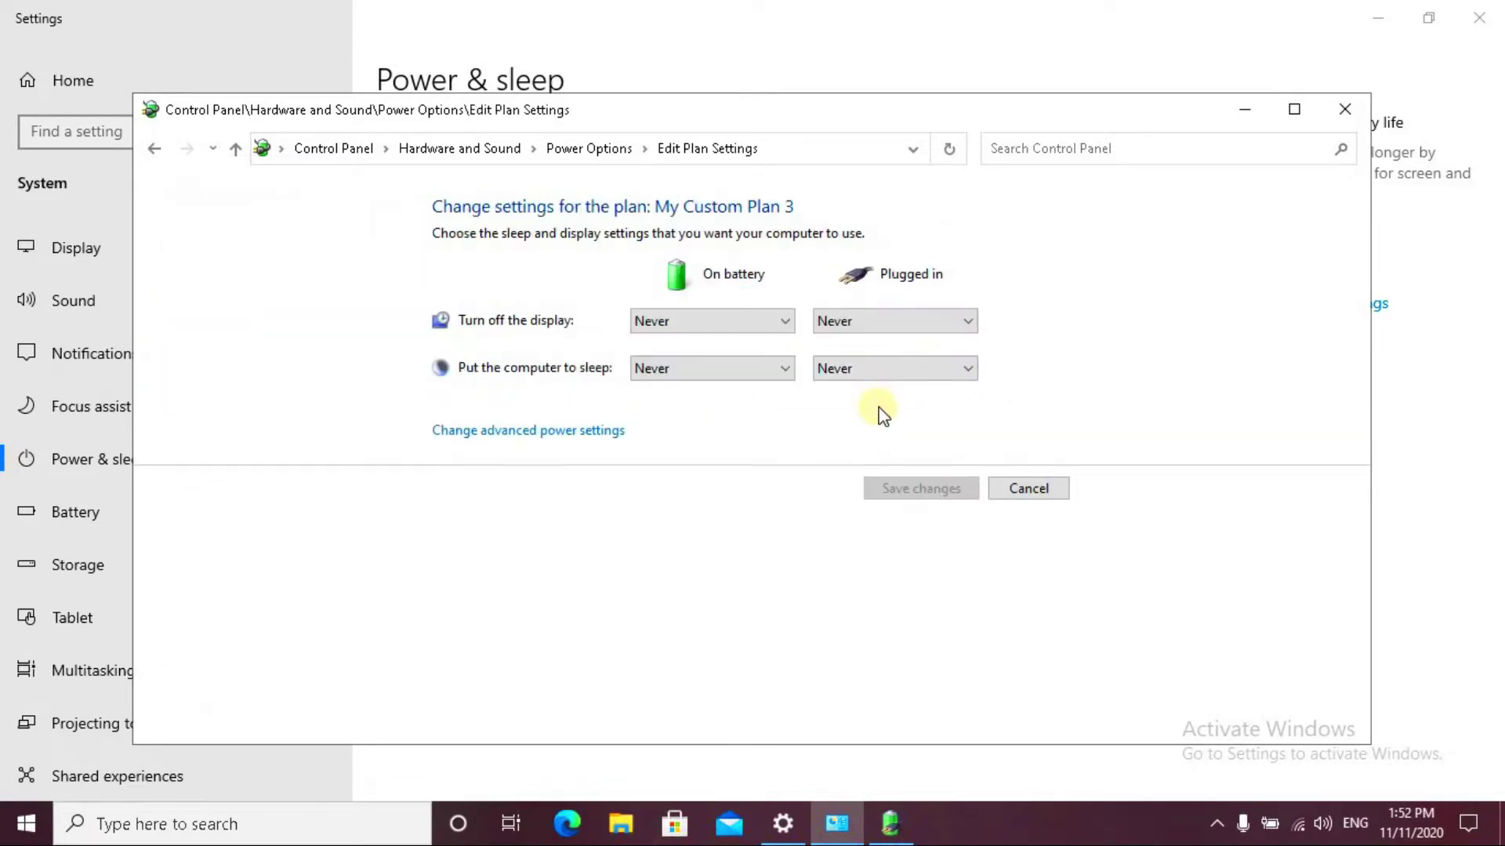
pyautogui.click(560, 431)
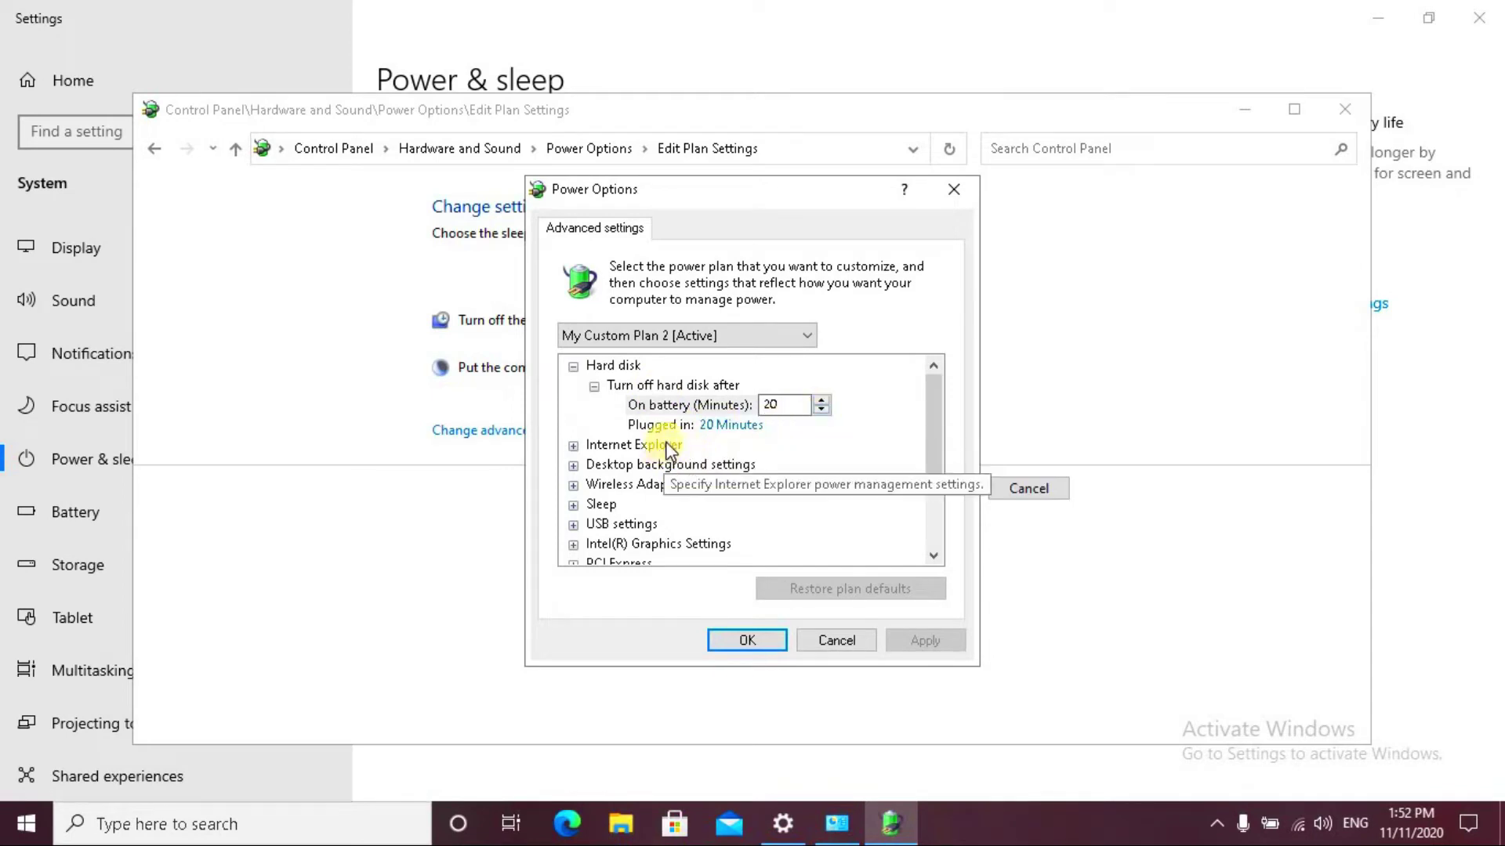
pyautogui.moveTo(929, 435); pyautogui.dragTo(931, 466)
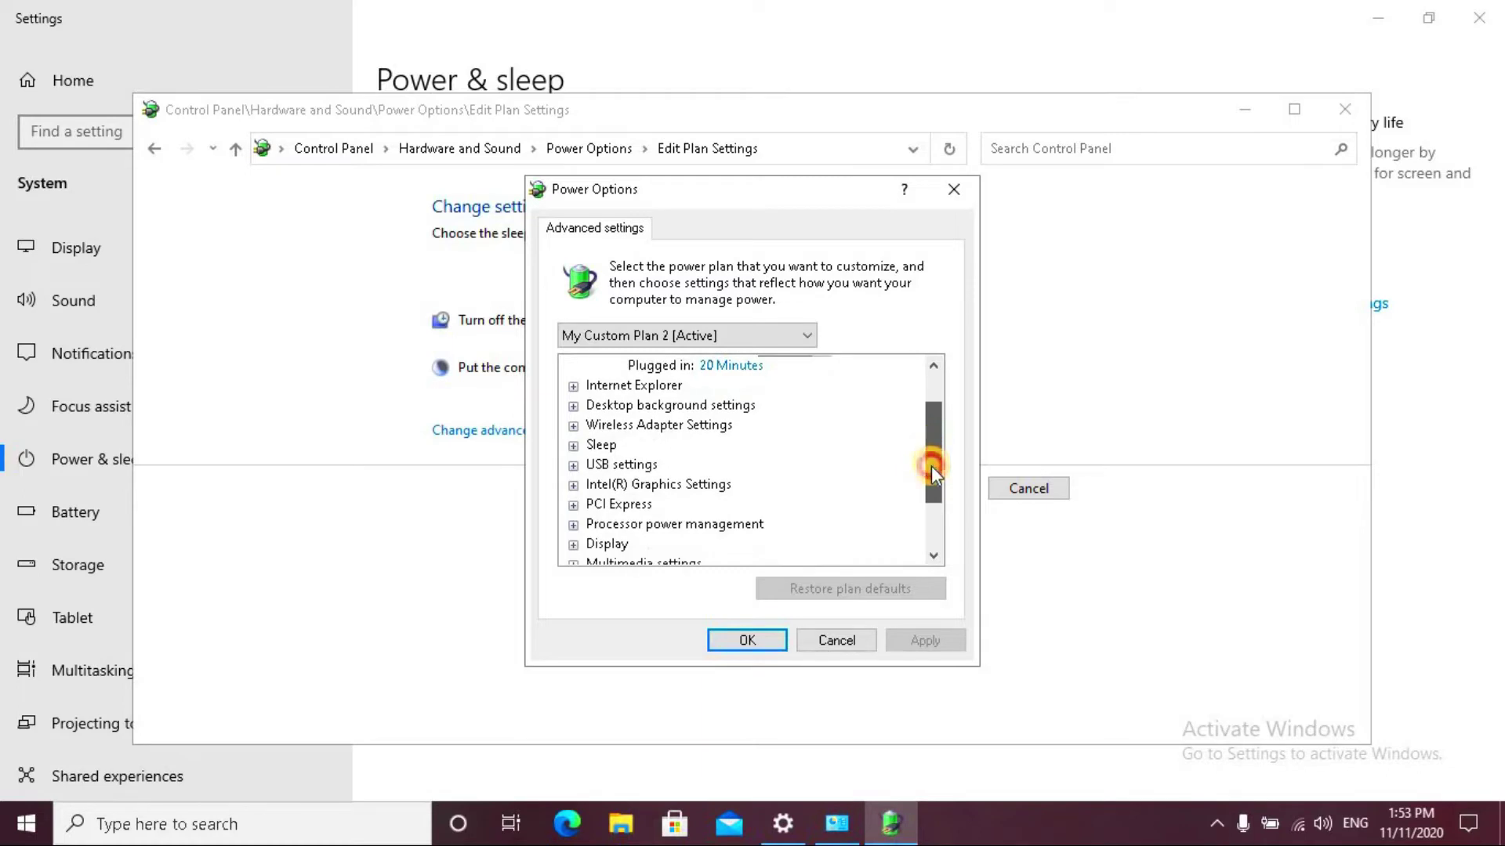
pyautogui.click(685, 465)
pyautogui.doubleClick(685, 464)
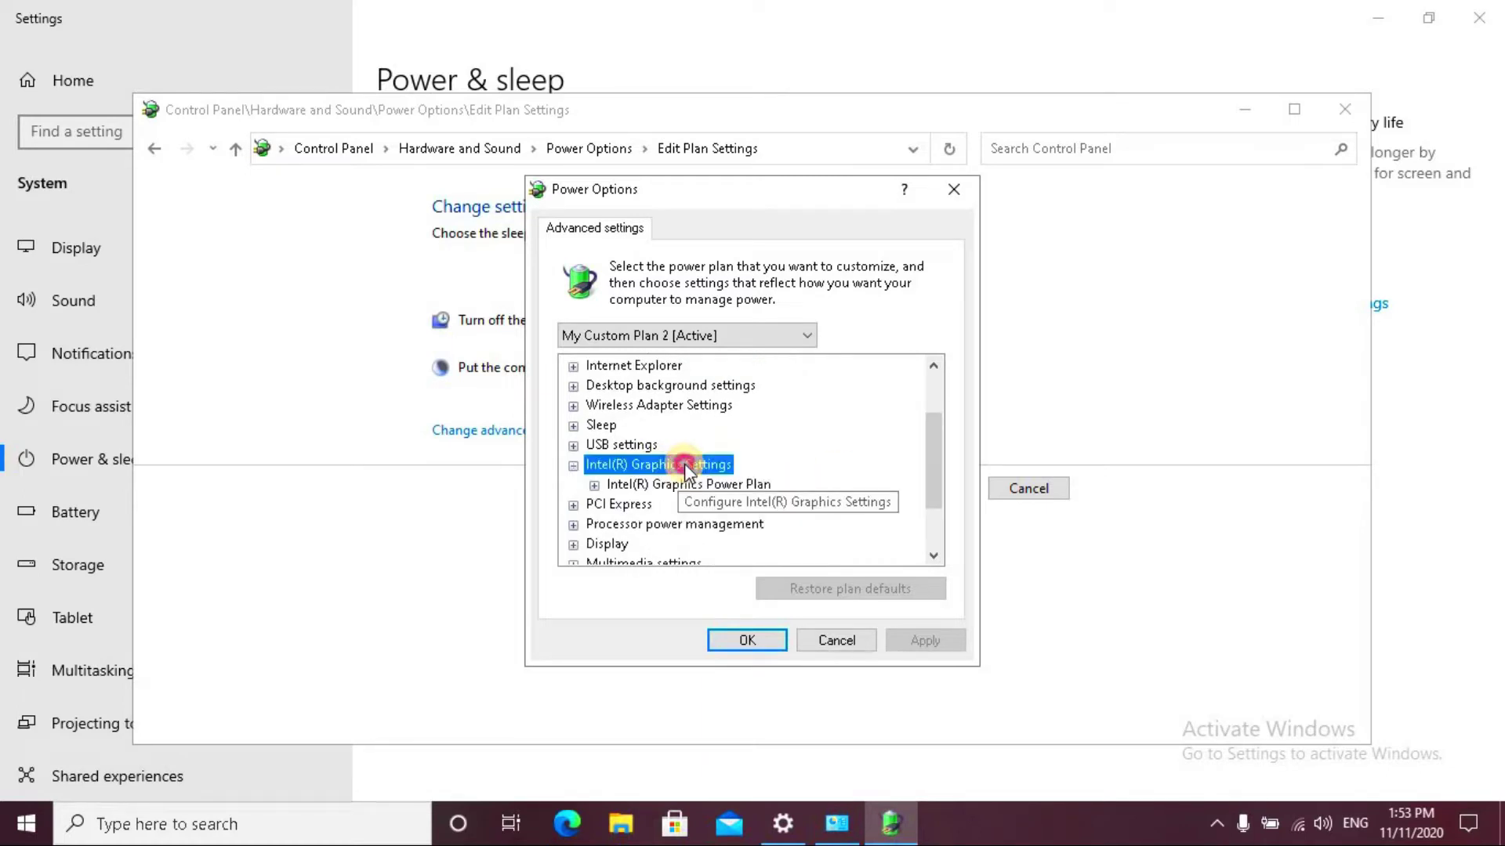
pyautogui.click(641, 488)
pyautogui.doubleClick(641, 487)
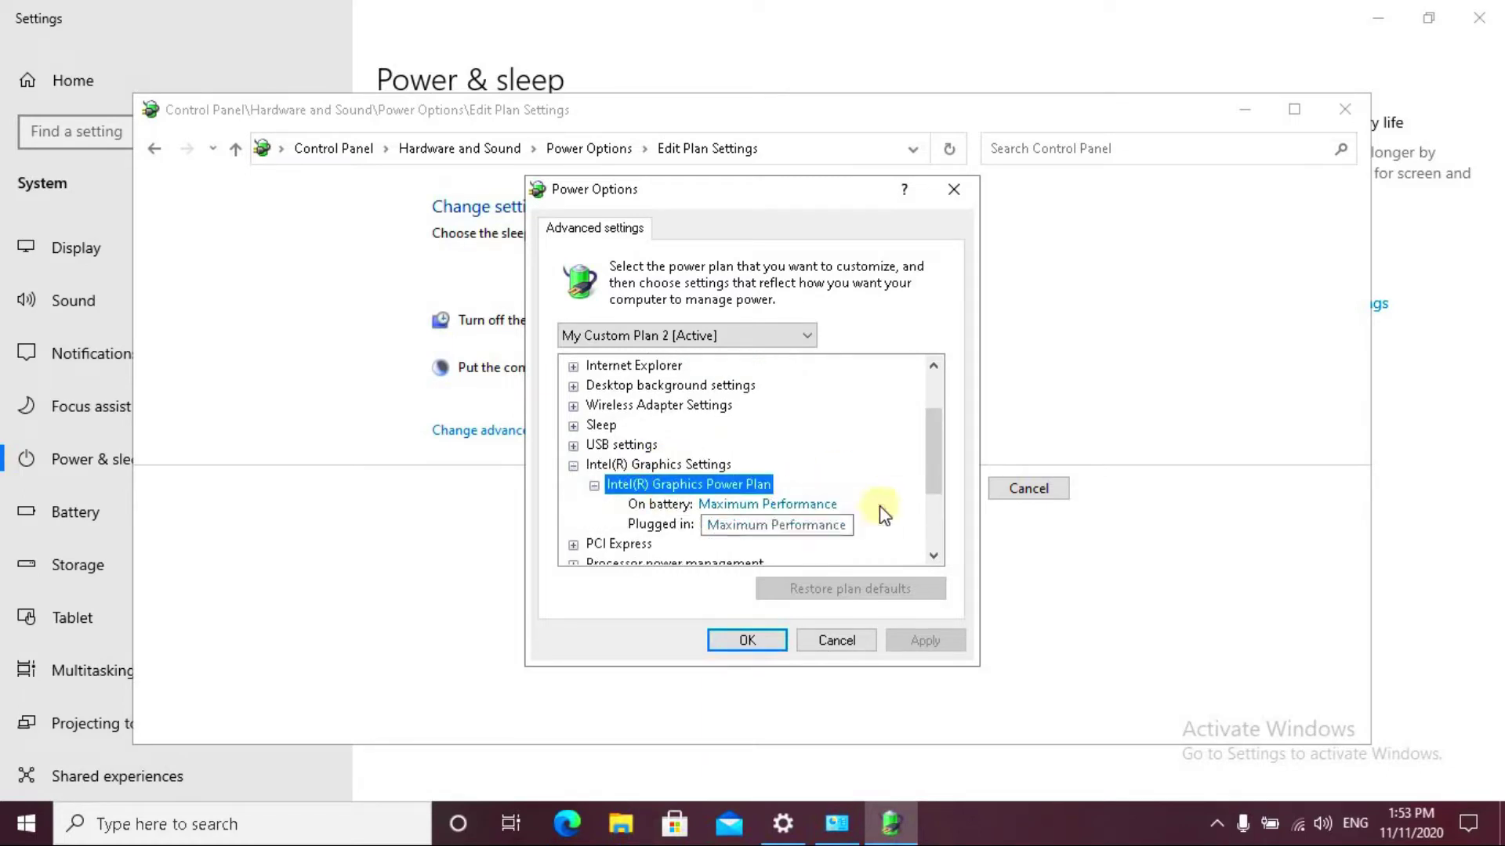
pyautogui.click(770, 505)
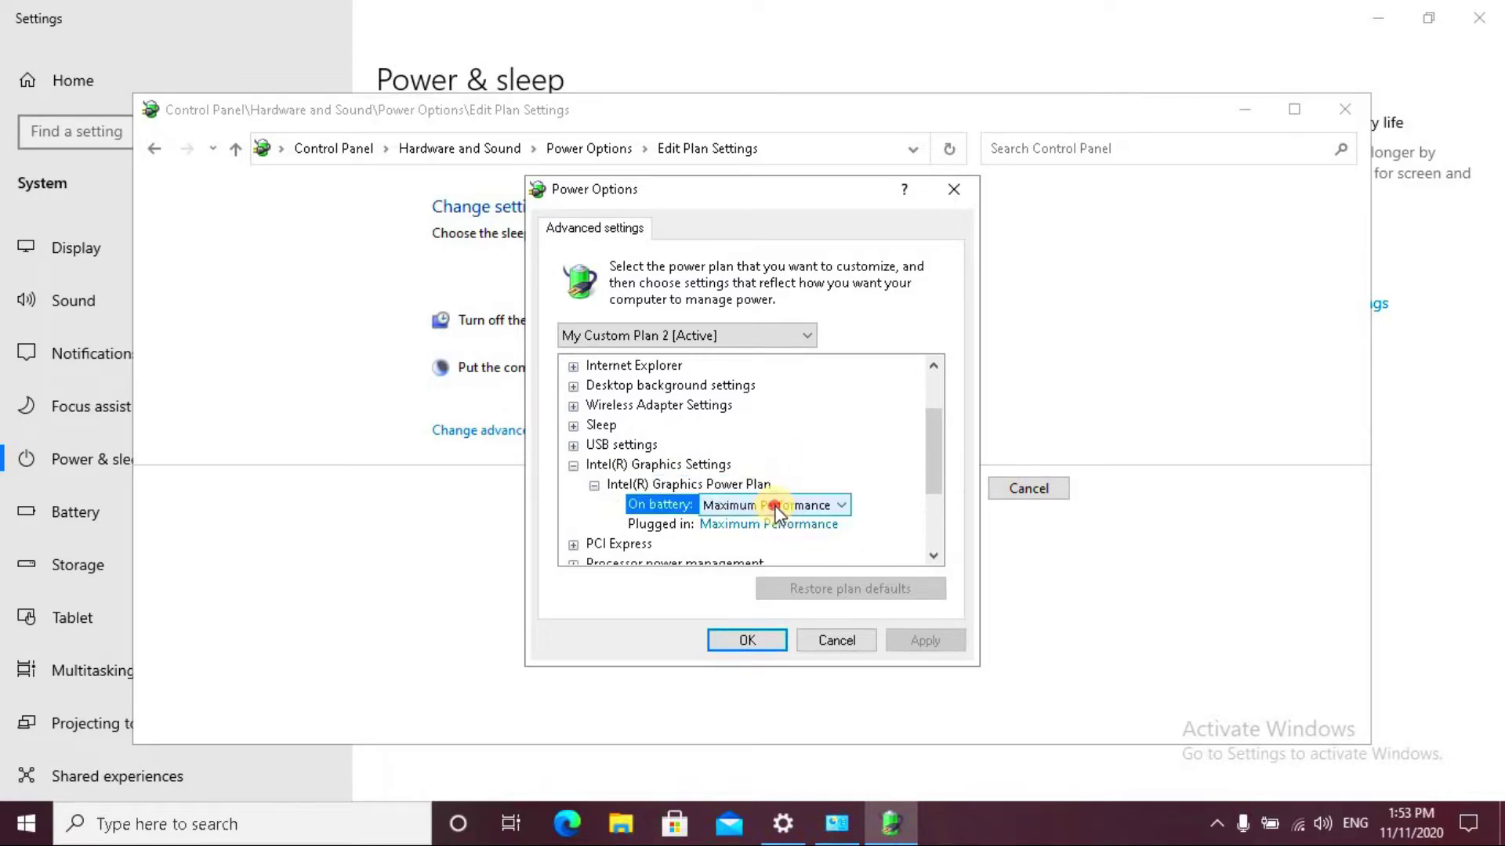
pyautogui.click(801, 506)
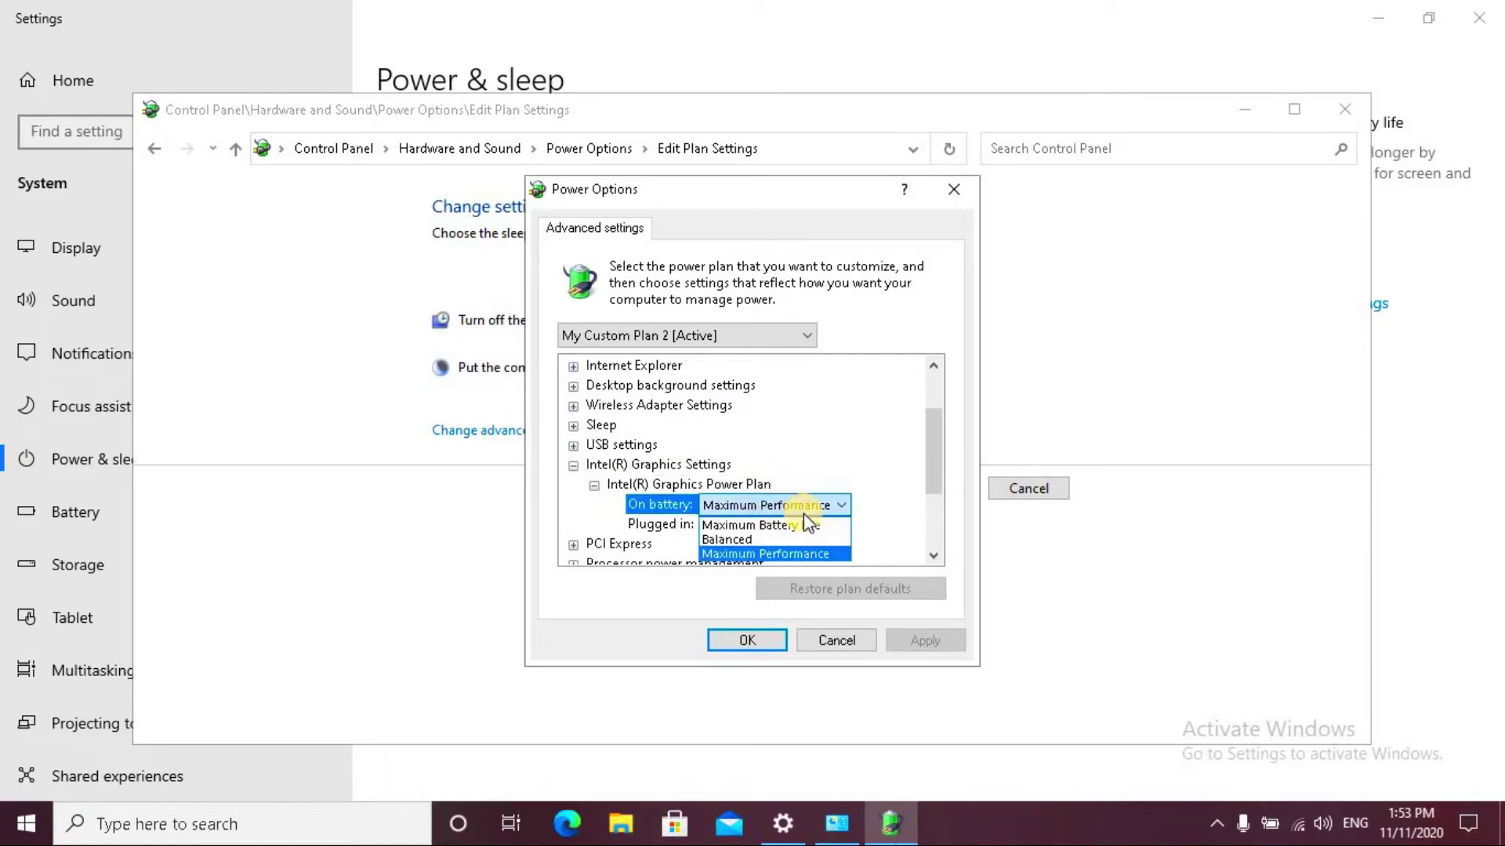
pyautogui.click(784, 554)
# Check the minimum processor state, system cooling policy and maximum processor state under Processor power management
pyautogui.moveTo(928, 450); pyautogui.dragTo(890, 490)
pyautogui.doubleClick(707, 466)
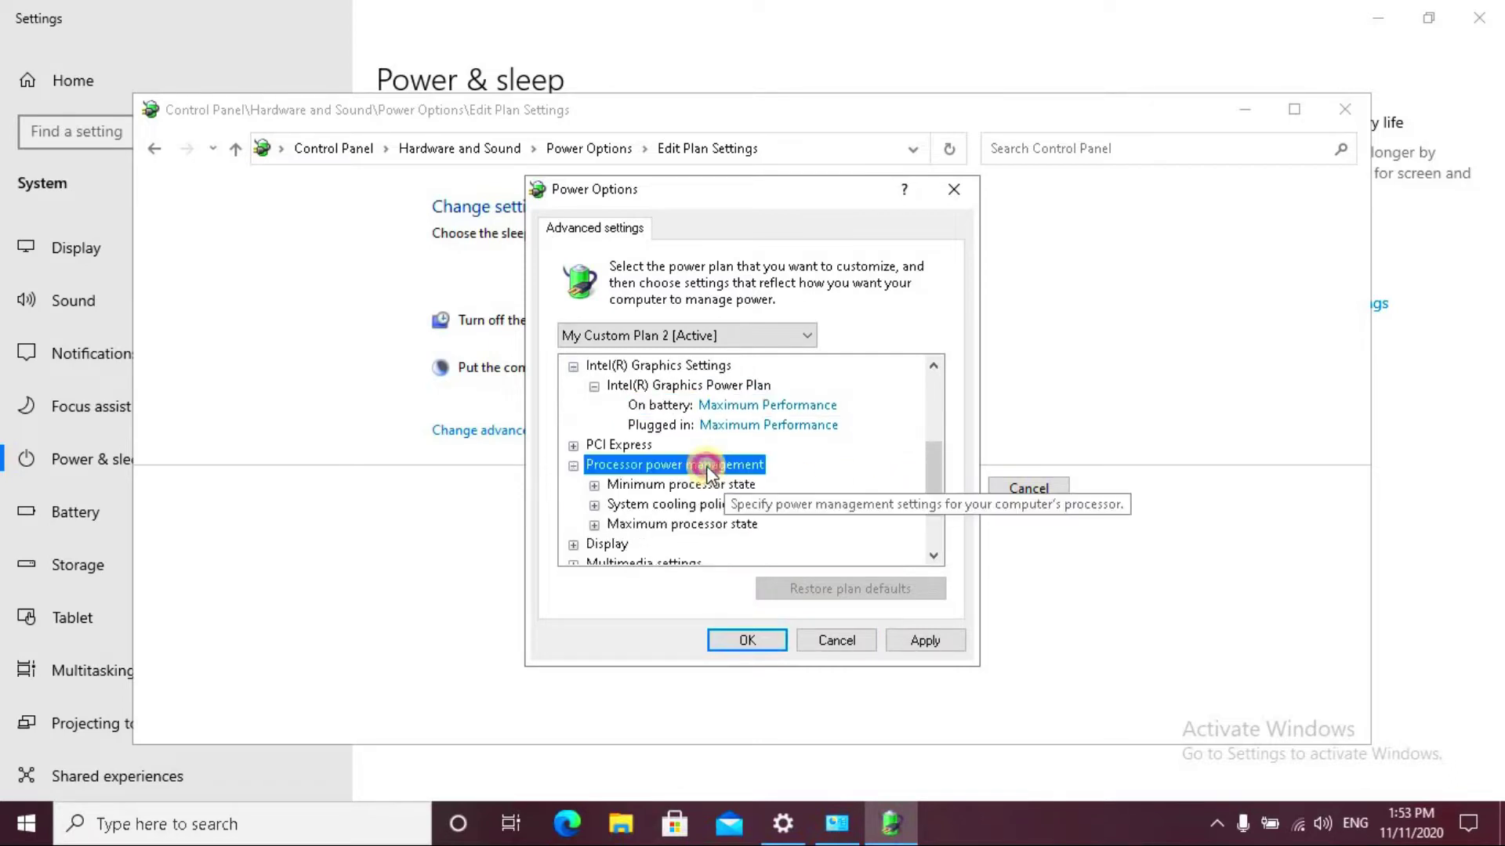
pyautogui.doubleClick(672, 486)
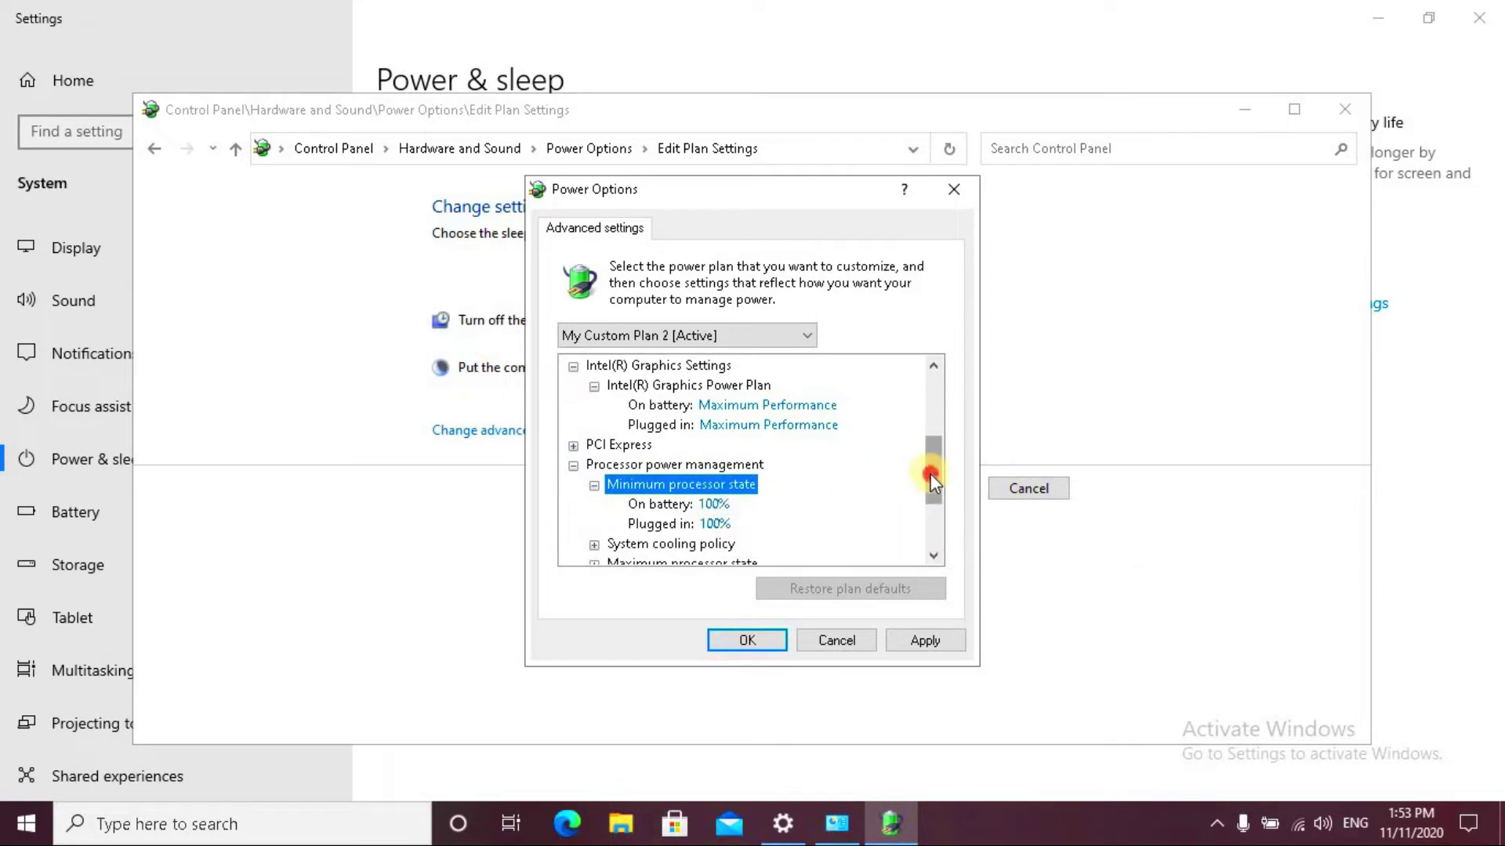
pyautogui.moveTo(930, 473); pyautogui.dragTo(939, 533)
pyautogui.click(720, 468)
pyautogui.doubleClick(718, 467)
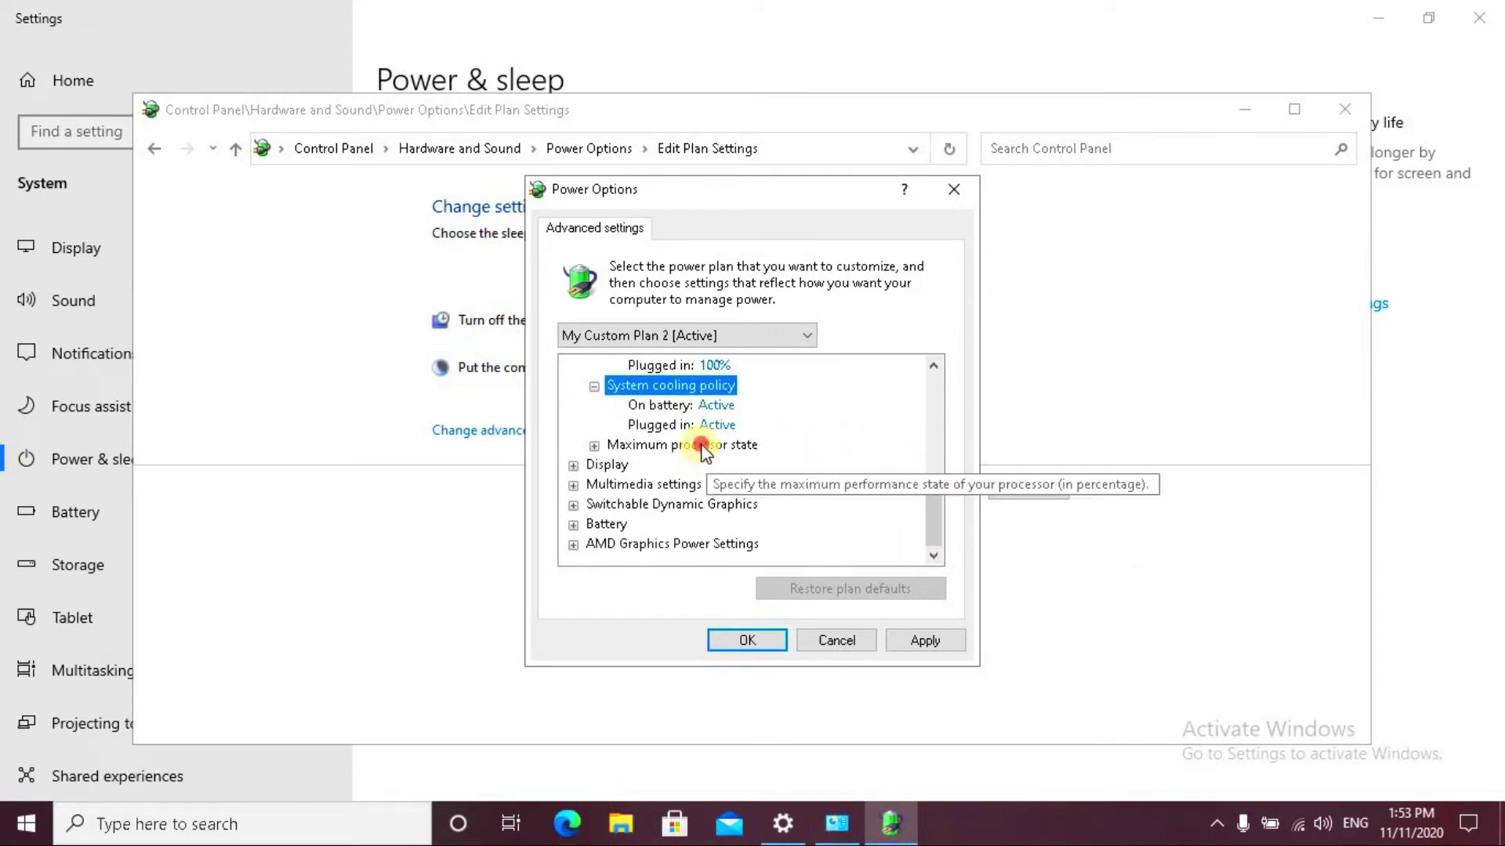
pyautogui.doubleClick(724, 445)
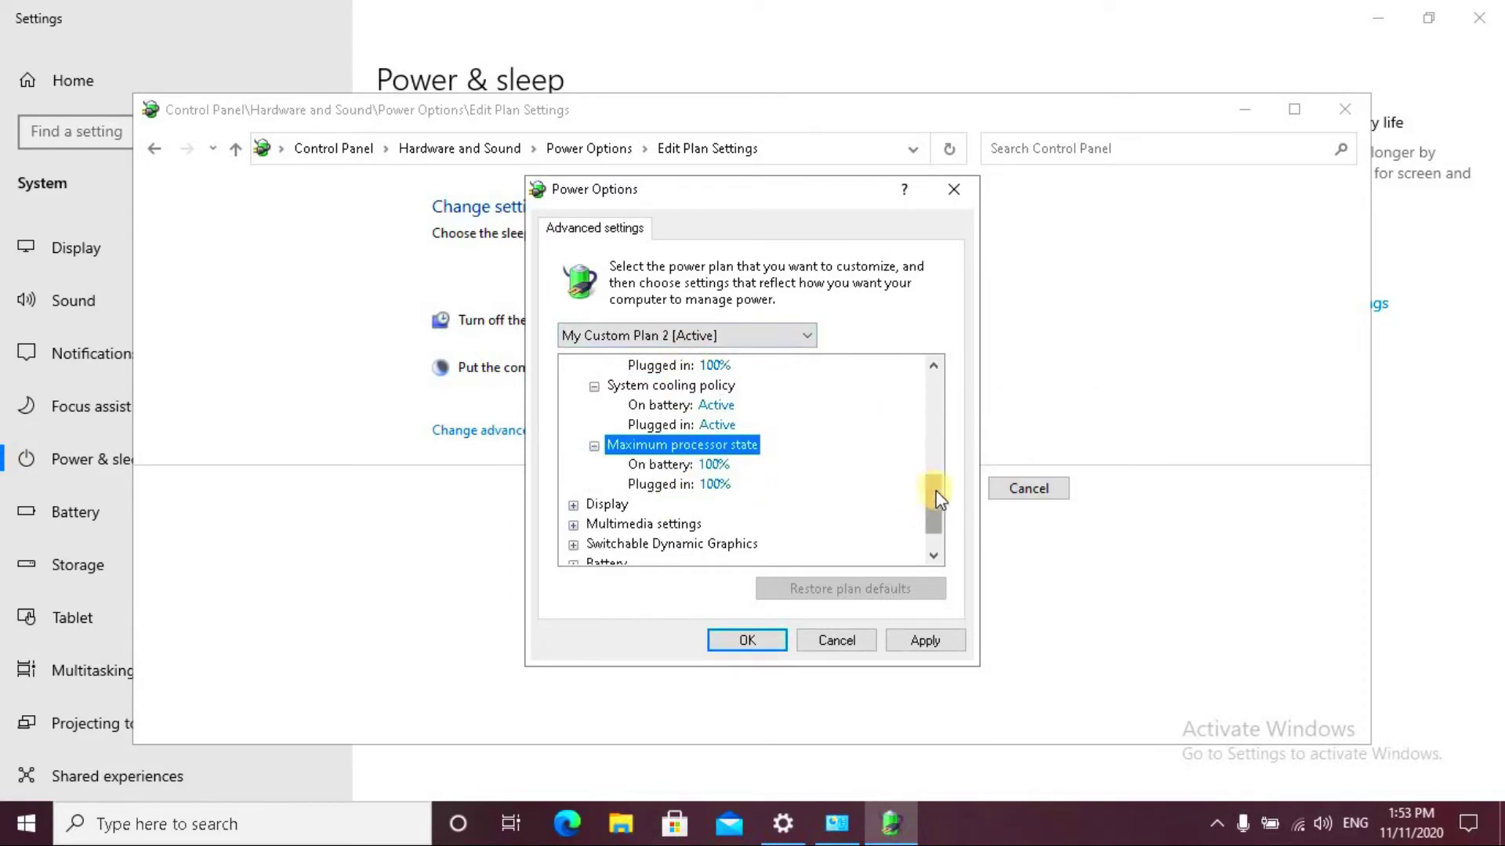
# Look at the entries under Switchable Dynamic Graphics and Multimedia settings
pyautogui.moveTo(938, 499); pyautogui.dragTo(935, 510)
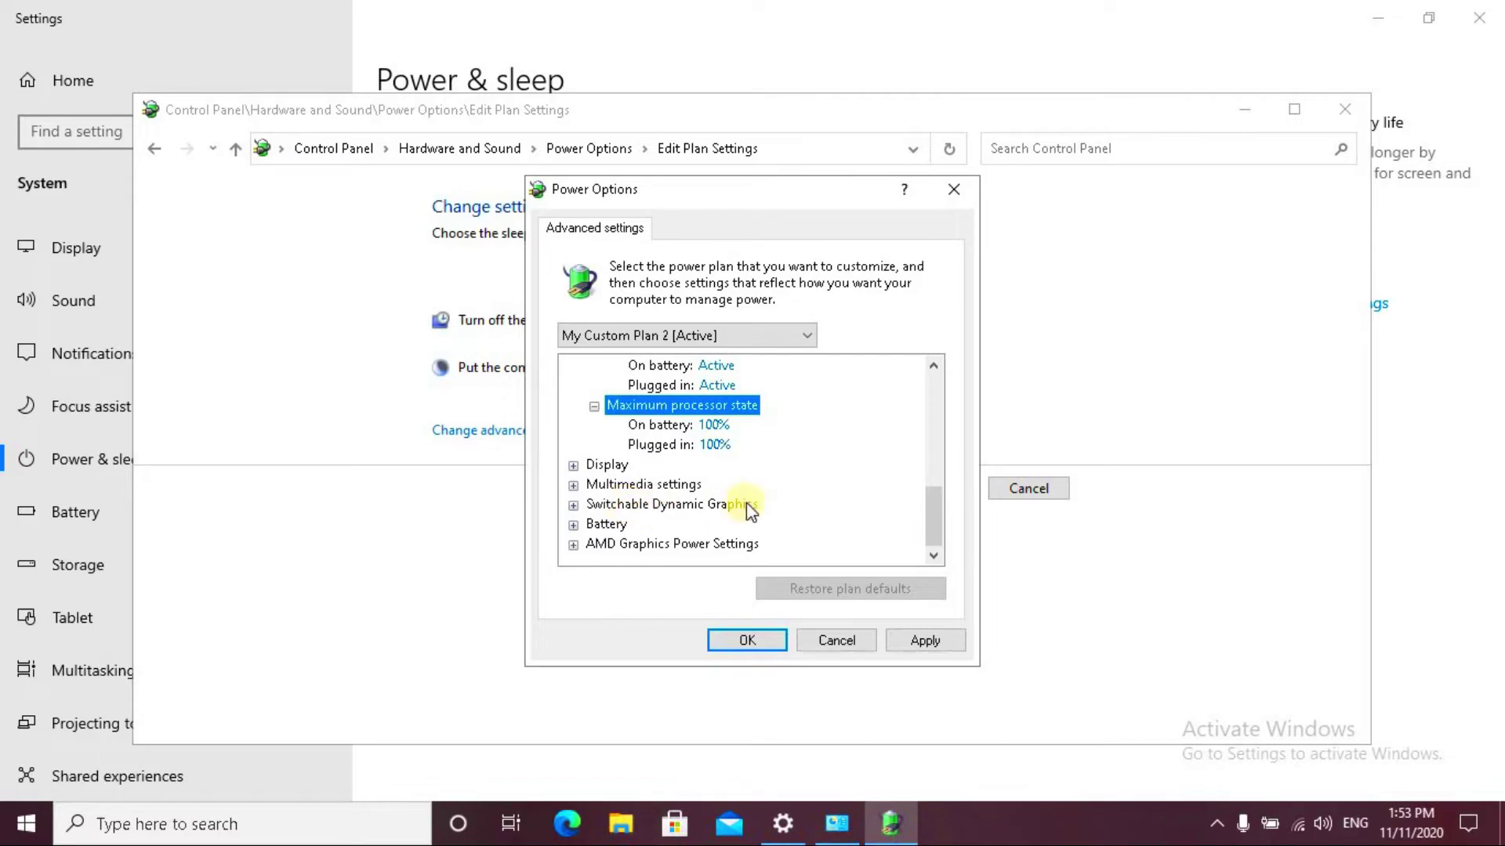
pyautogui.doubleClick(683, 502)
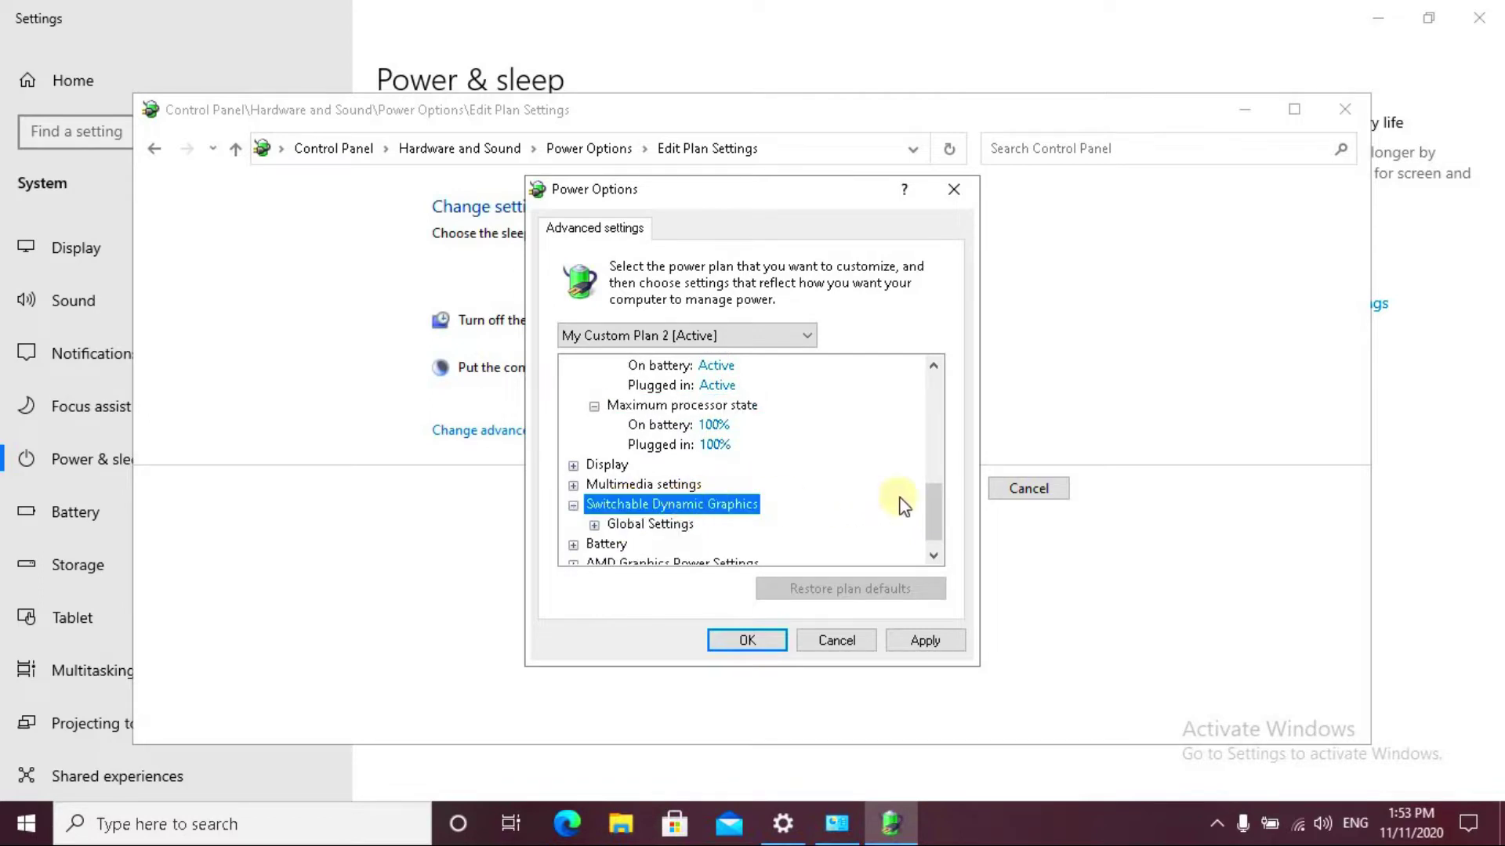
pyautogui.doubleClick(665, 484)
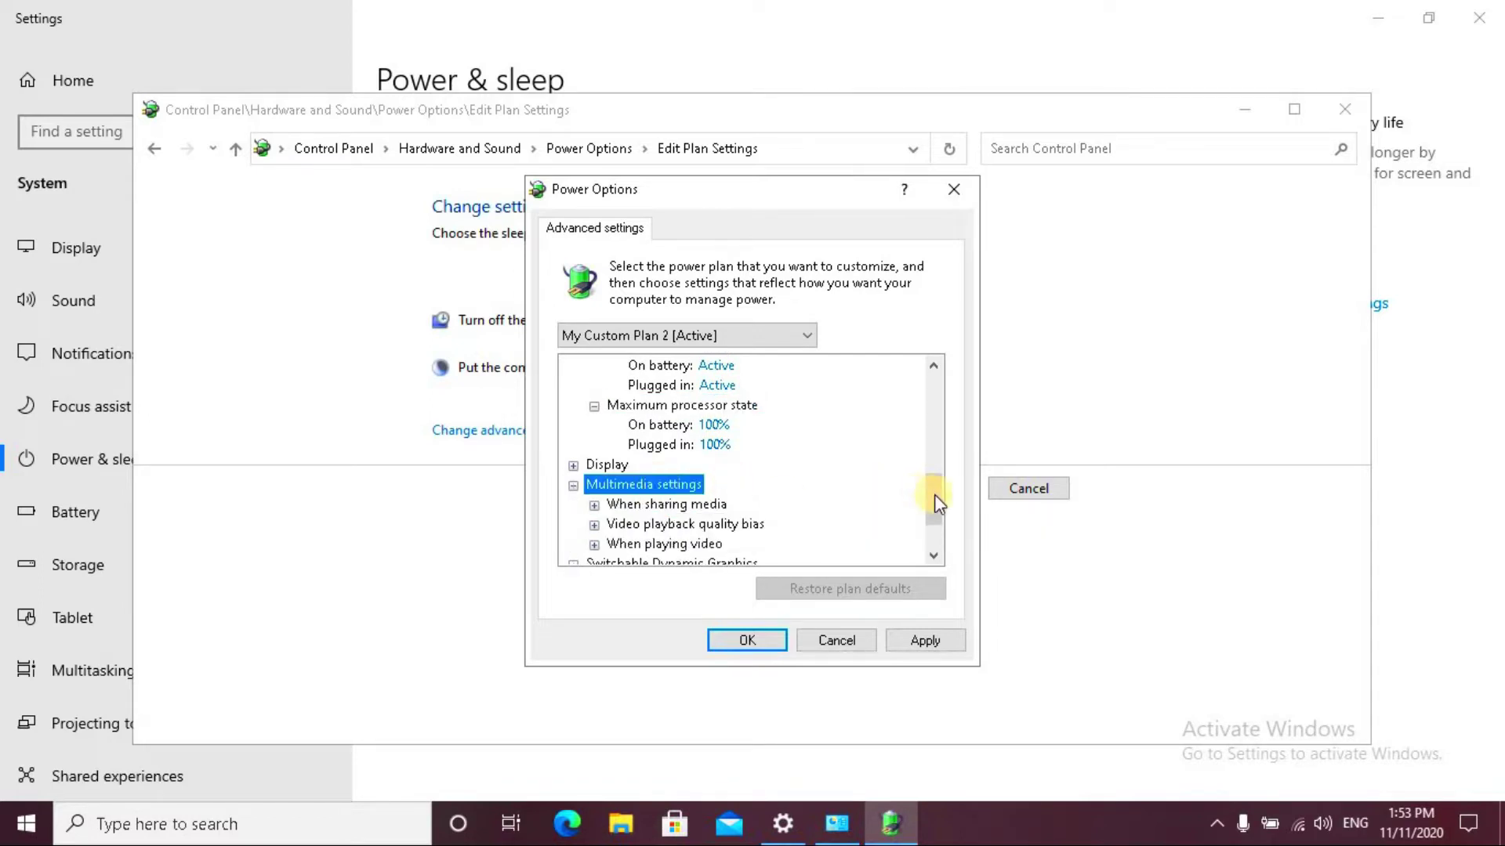
pyautogui.click(939, 538)
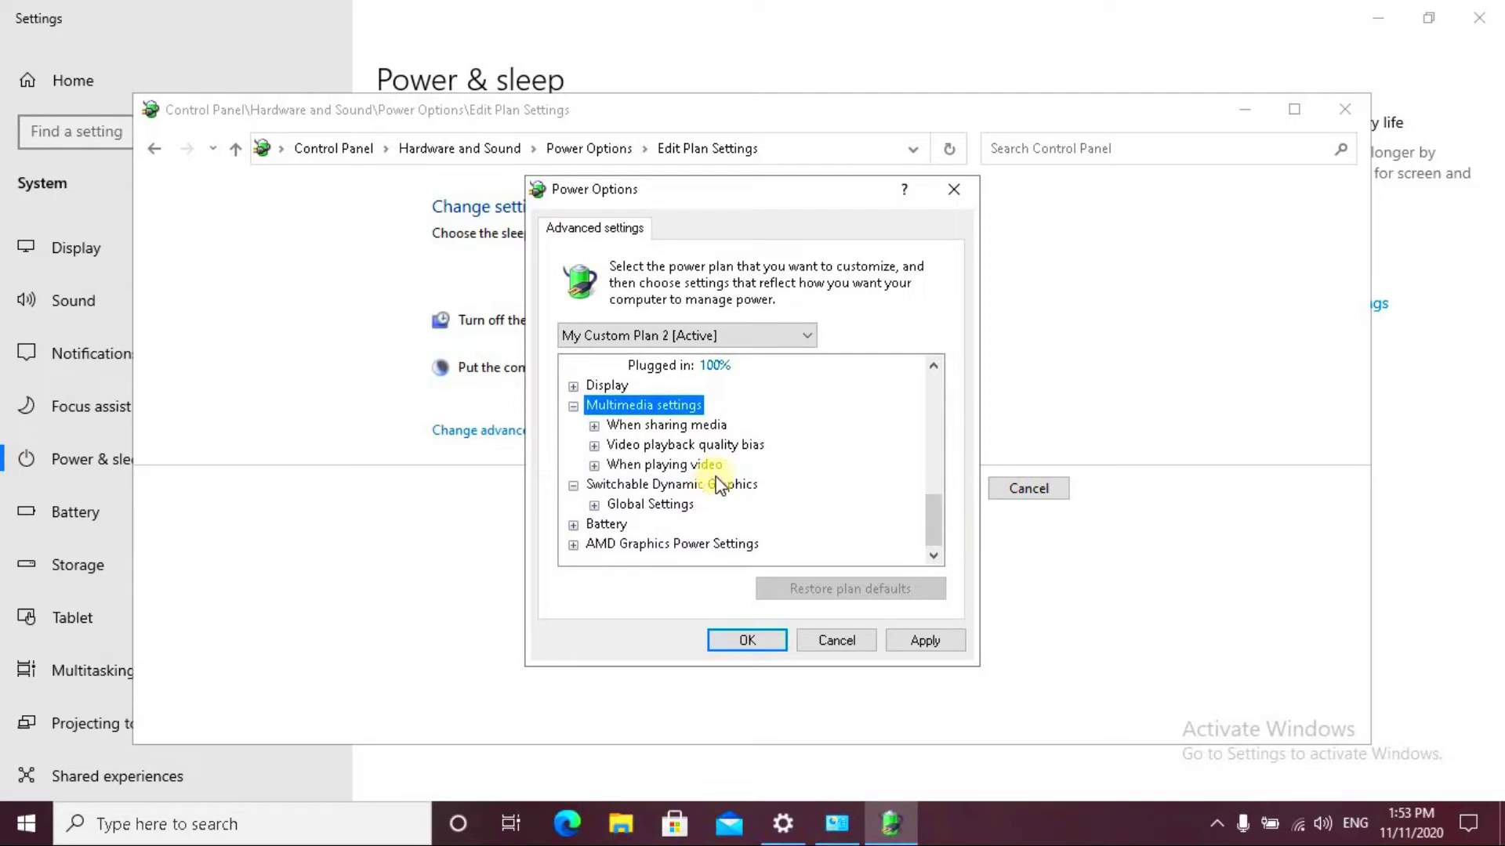
# Set AMD Powerplay Settings on battery to Maximize Performance, apply the advanced power settings and close the power options
pyautogui.doubleClick(672, 545)
pyautogui.doubleClick(729, 542)
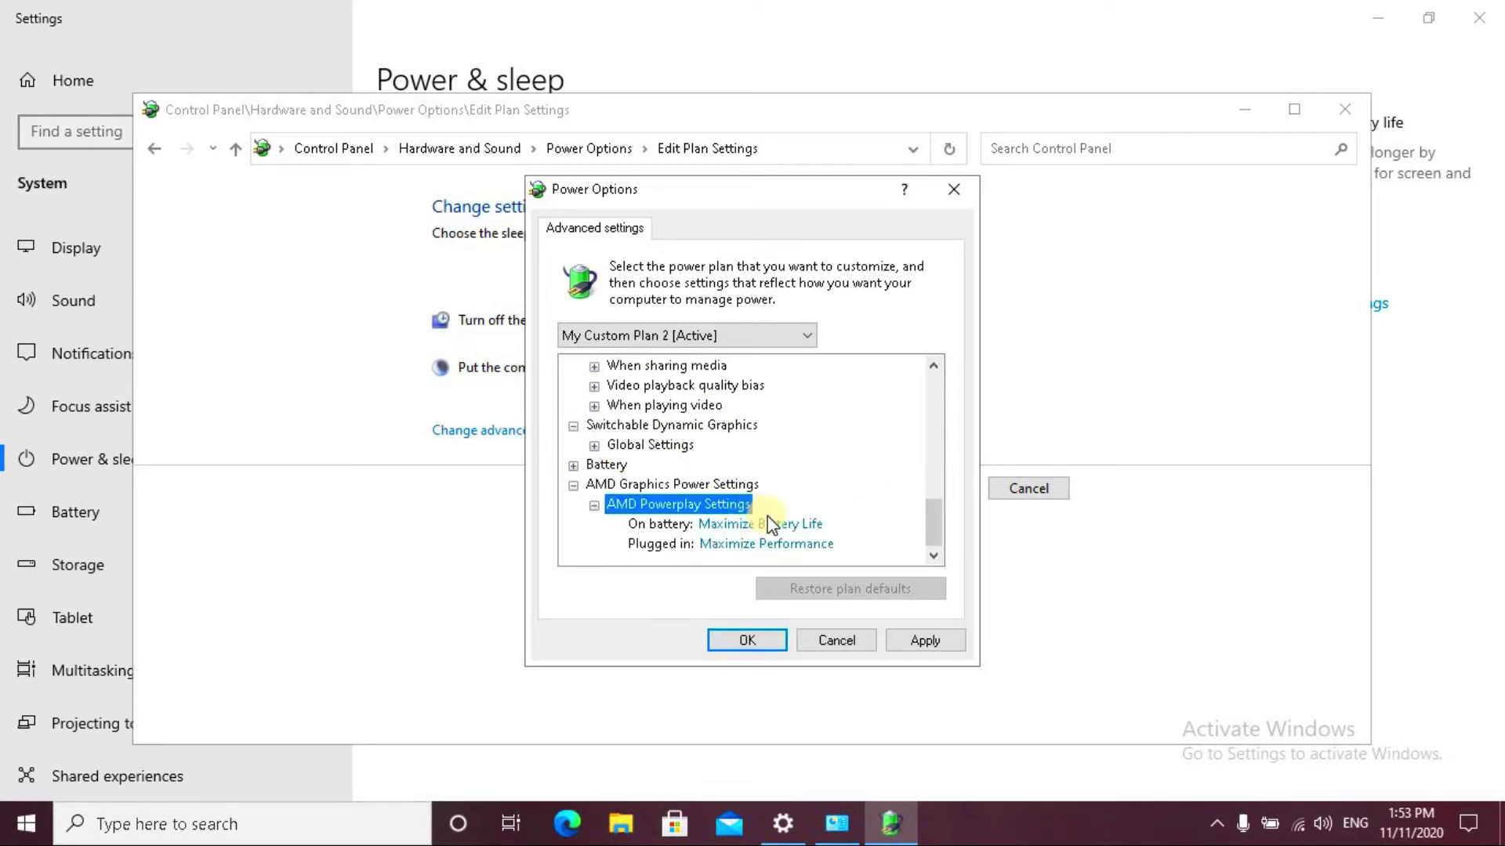
pyautogui.click(751, 522)
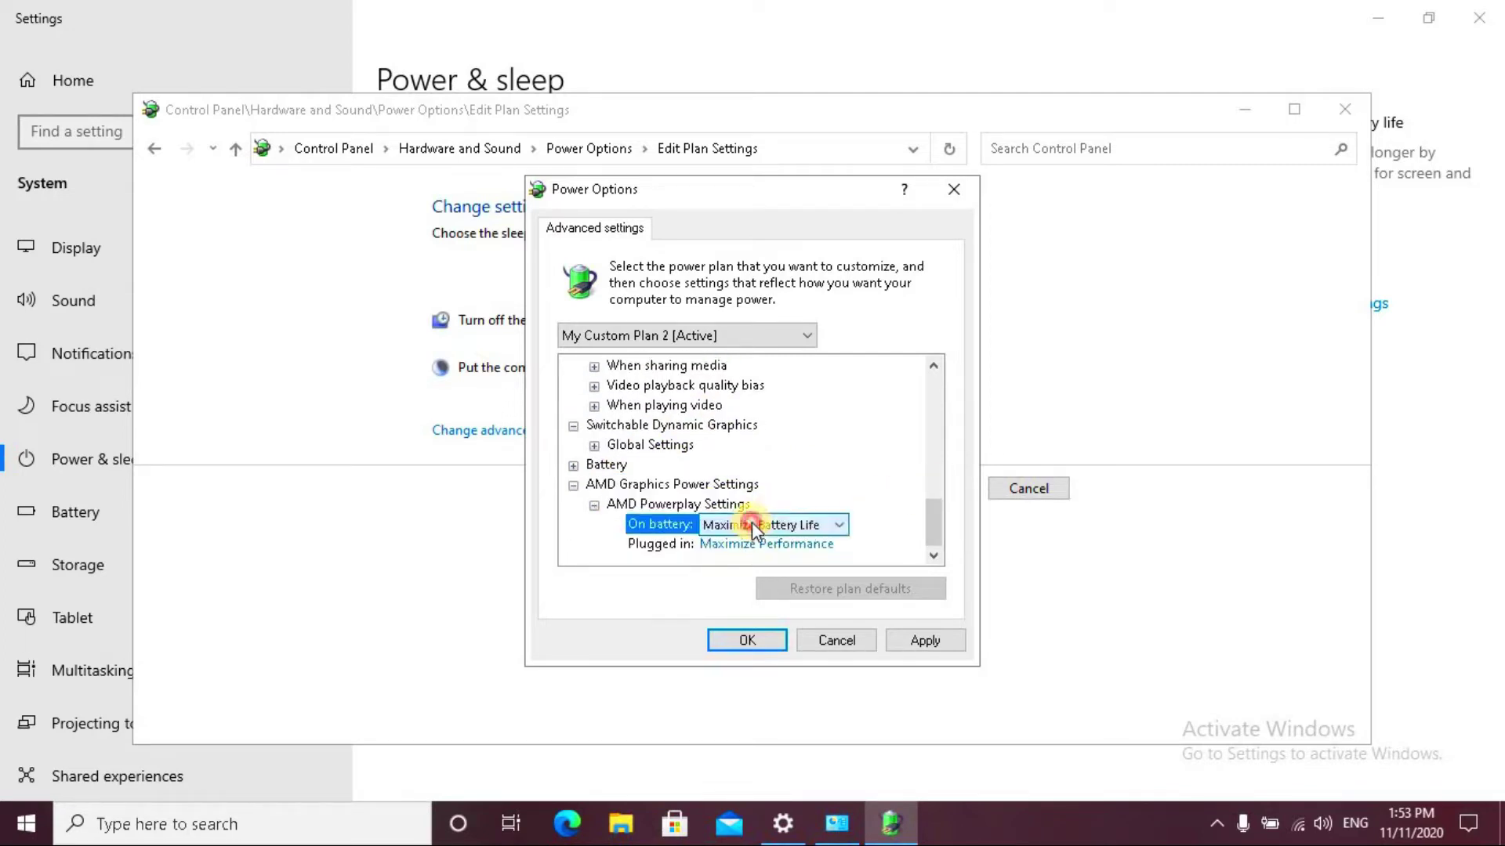
pyautogui.click(759, 526)
pyautogui.click(765, 557)
pyautogui.click(958, 644)
pyautogui.click(757, 638)
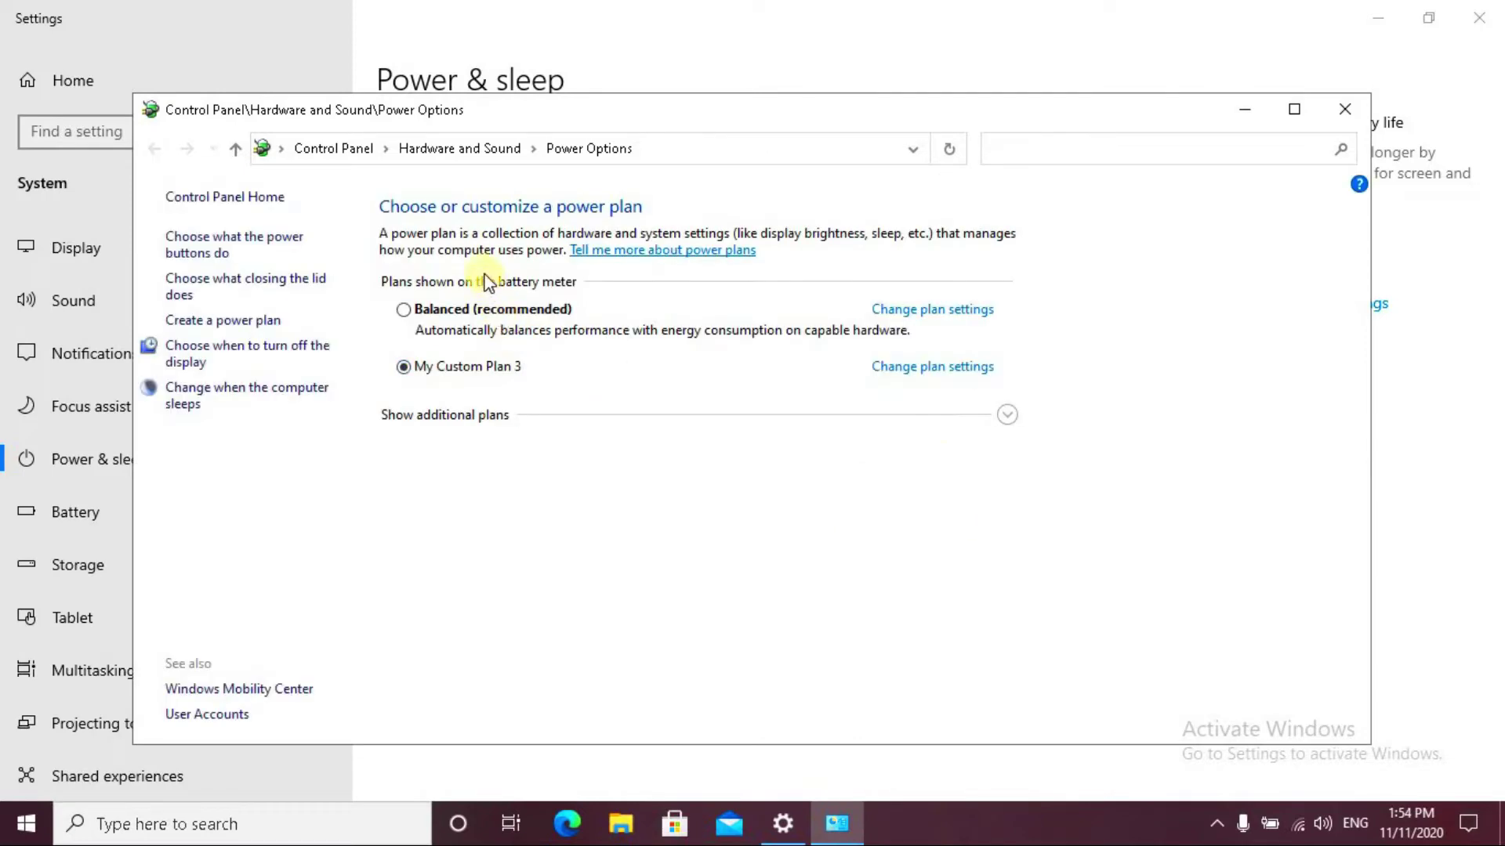
pyautogui.click(1345, 109)
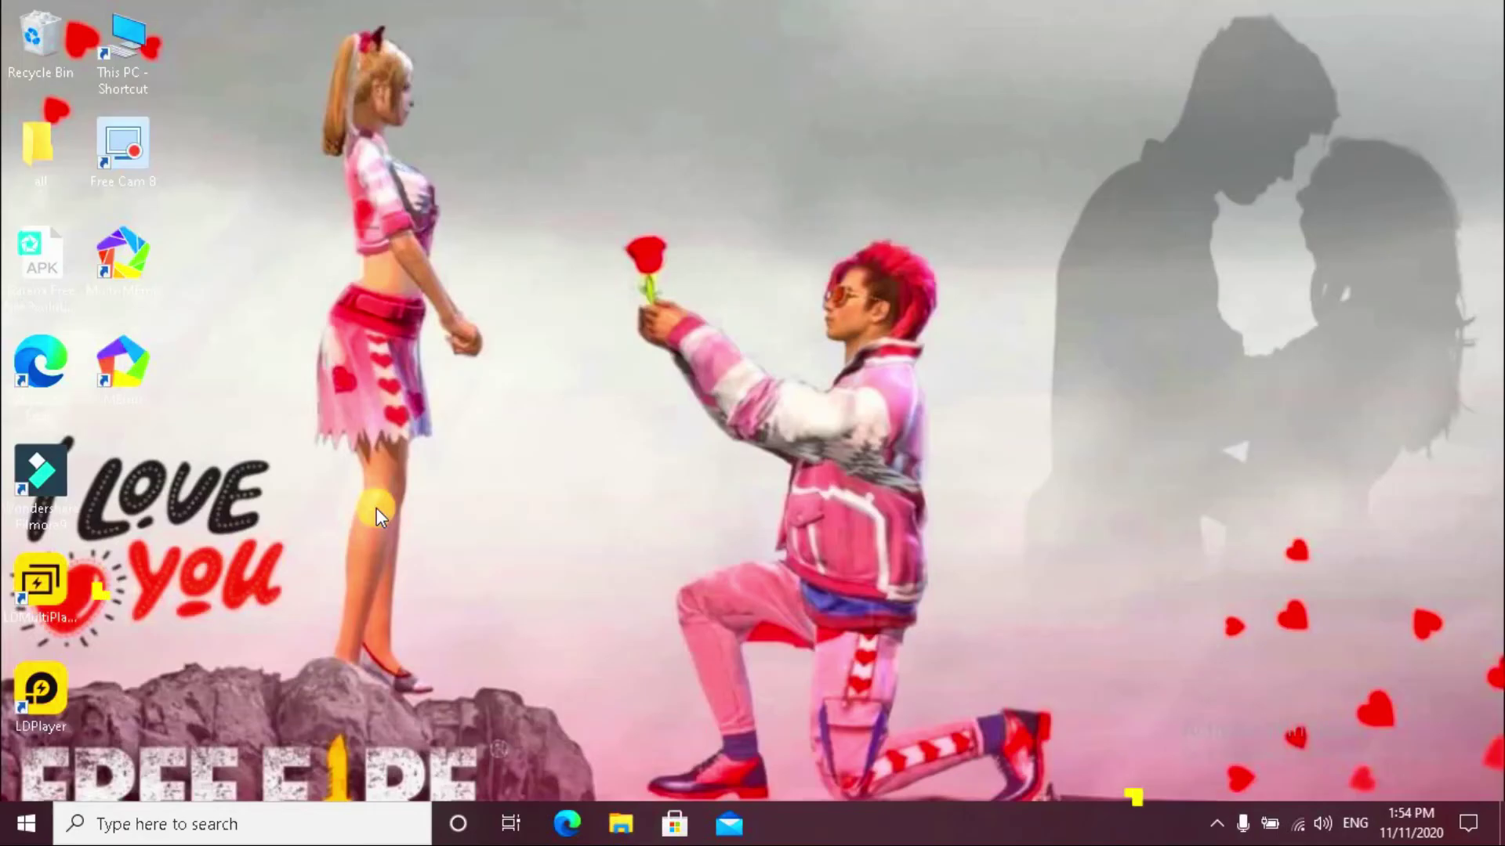
# Launch System Configuration by running msconfig
pyautogui.press('super+r')
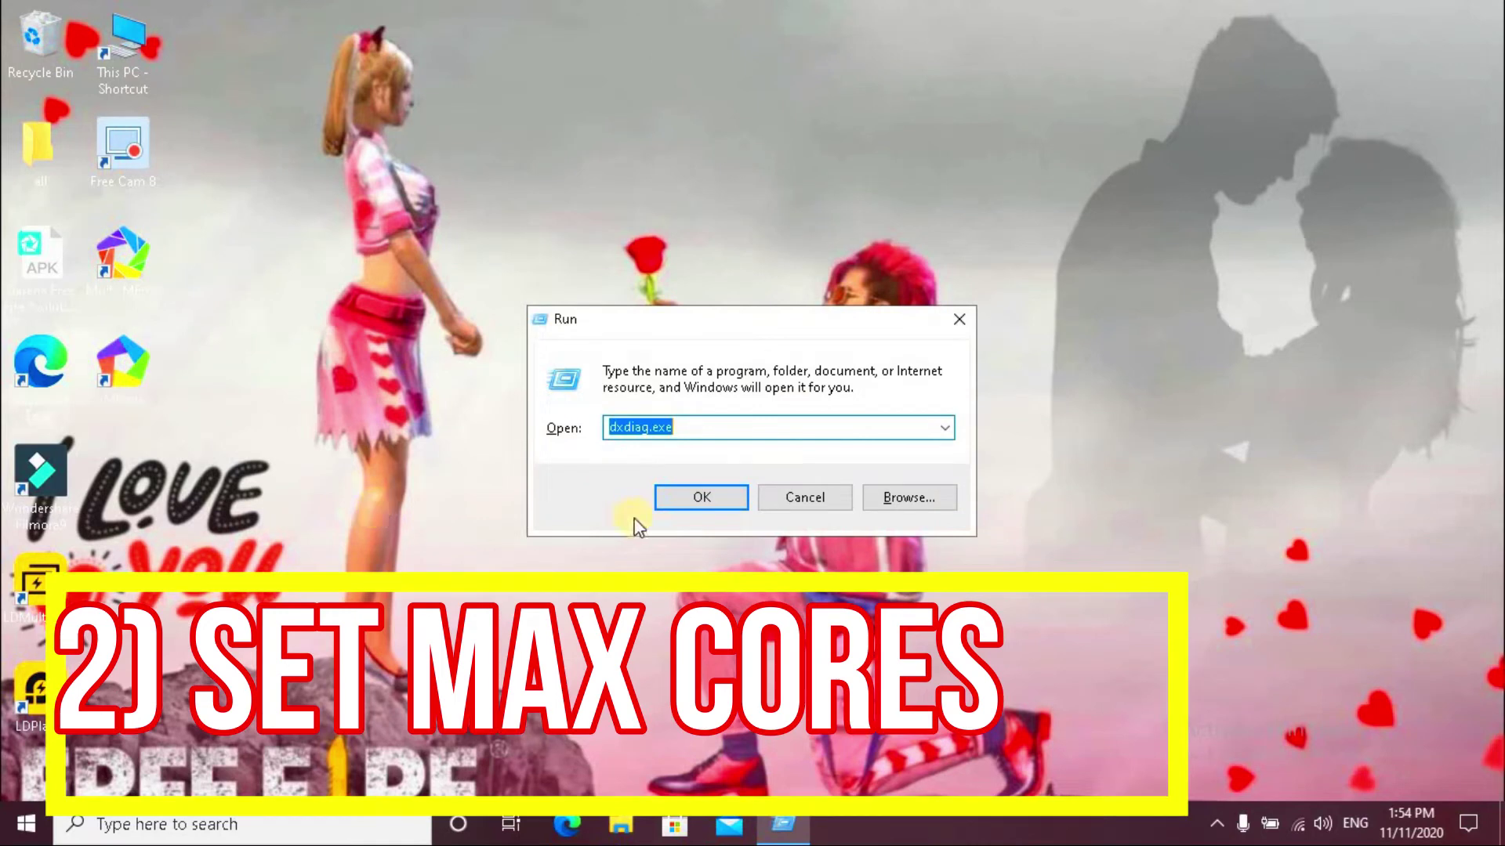
pyautogui.press('BackSpace')
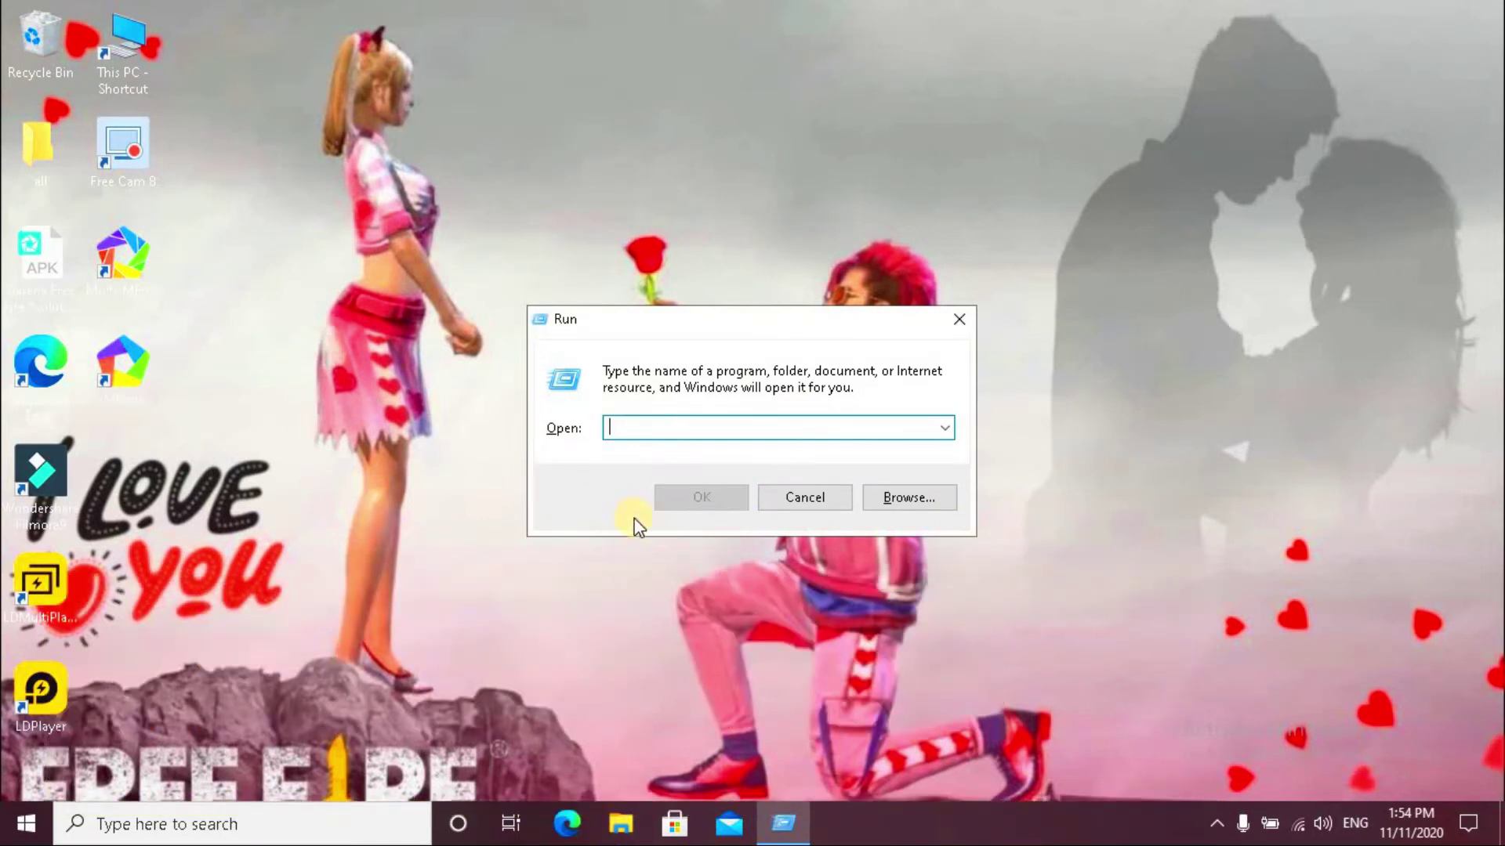
pyautogui.write('msc')
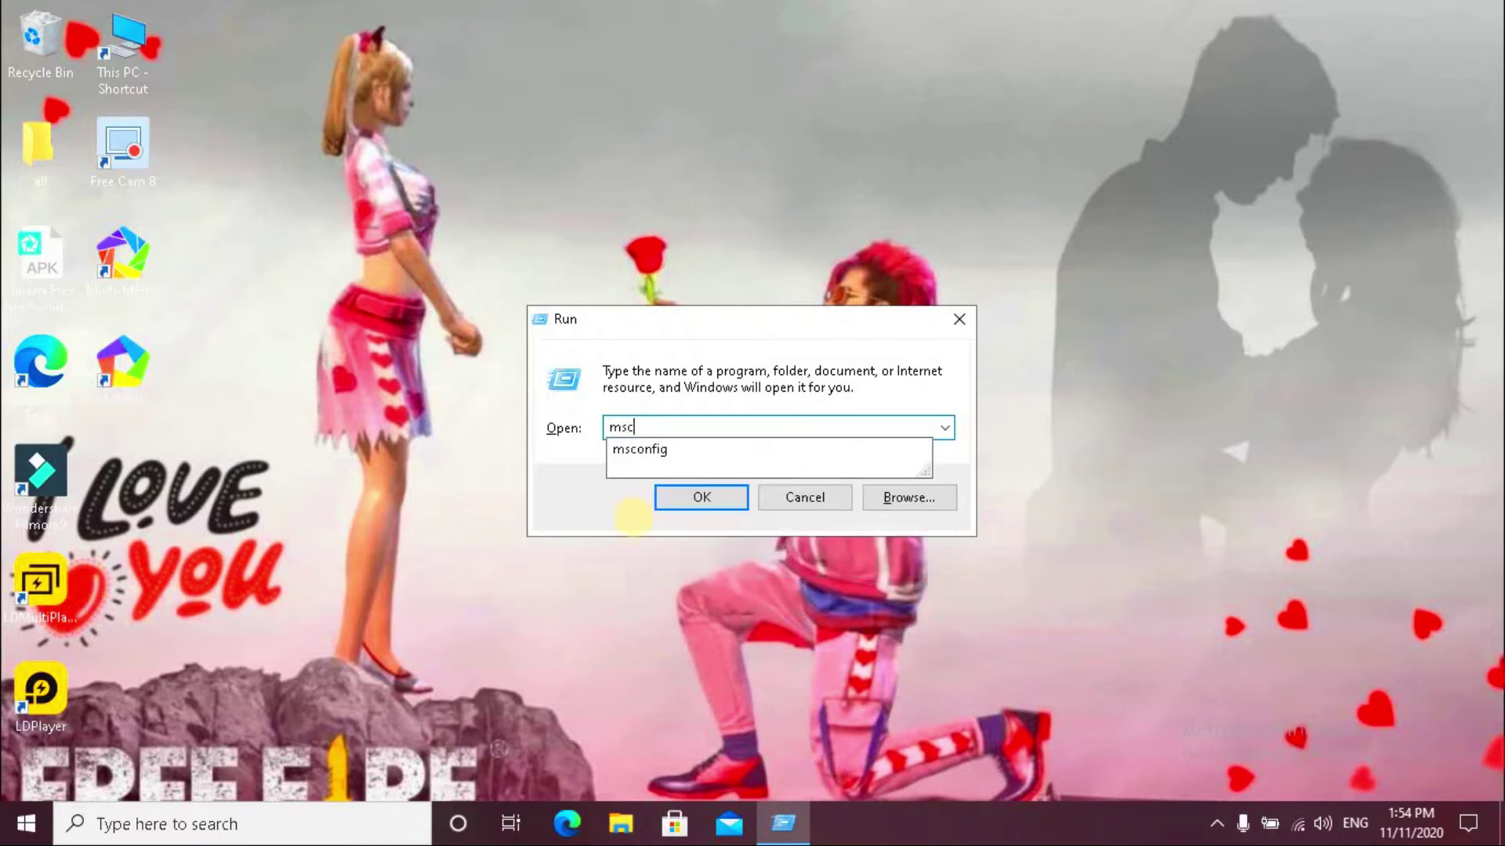
pyautogui.write('onfig')
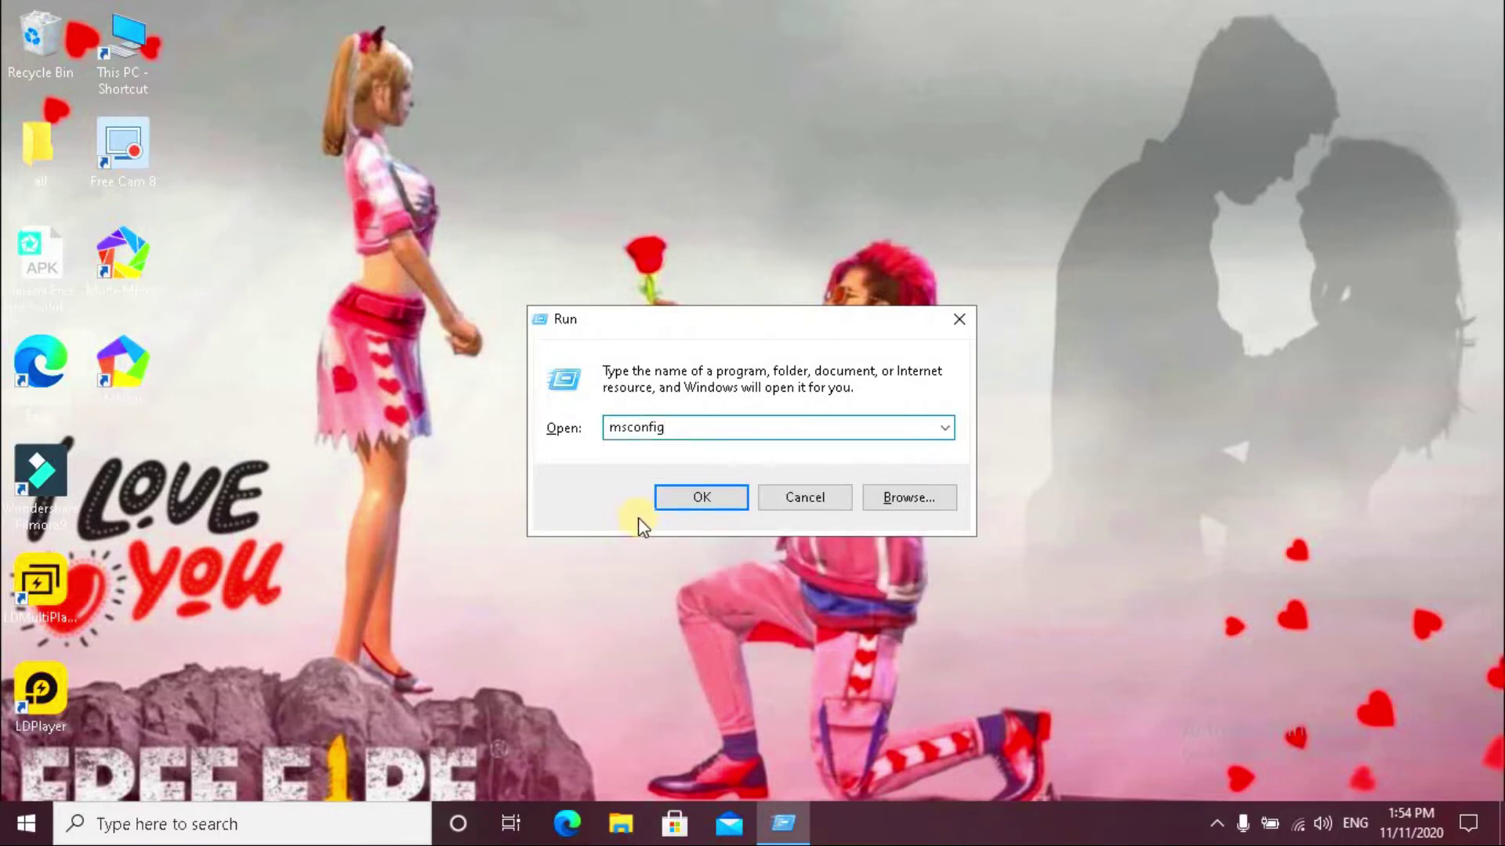
pyautogui.press('Return')
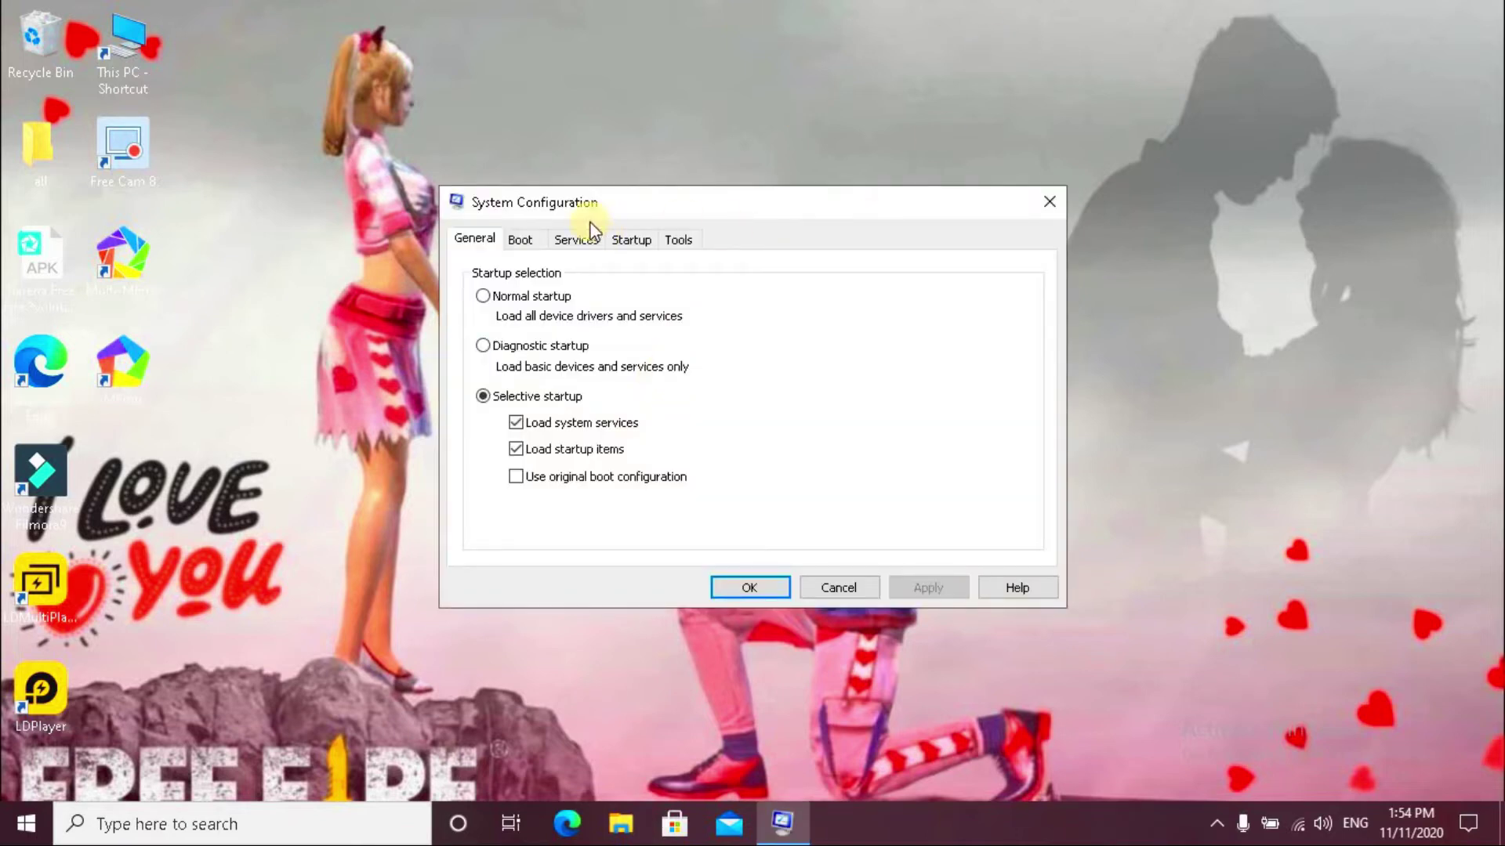
# Enable the number of processors in the advanced boot options and check the available core counts, keeping 4 selected
pyautogui.click(521, 239)
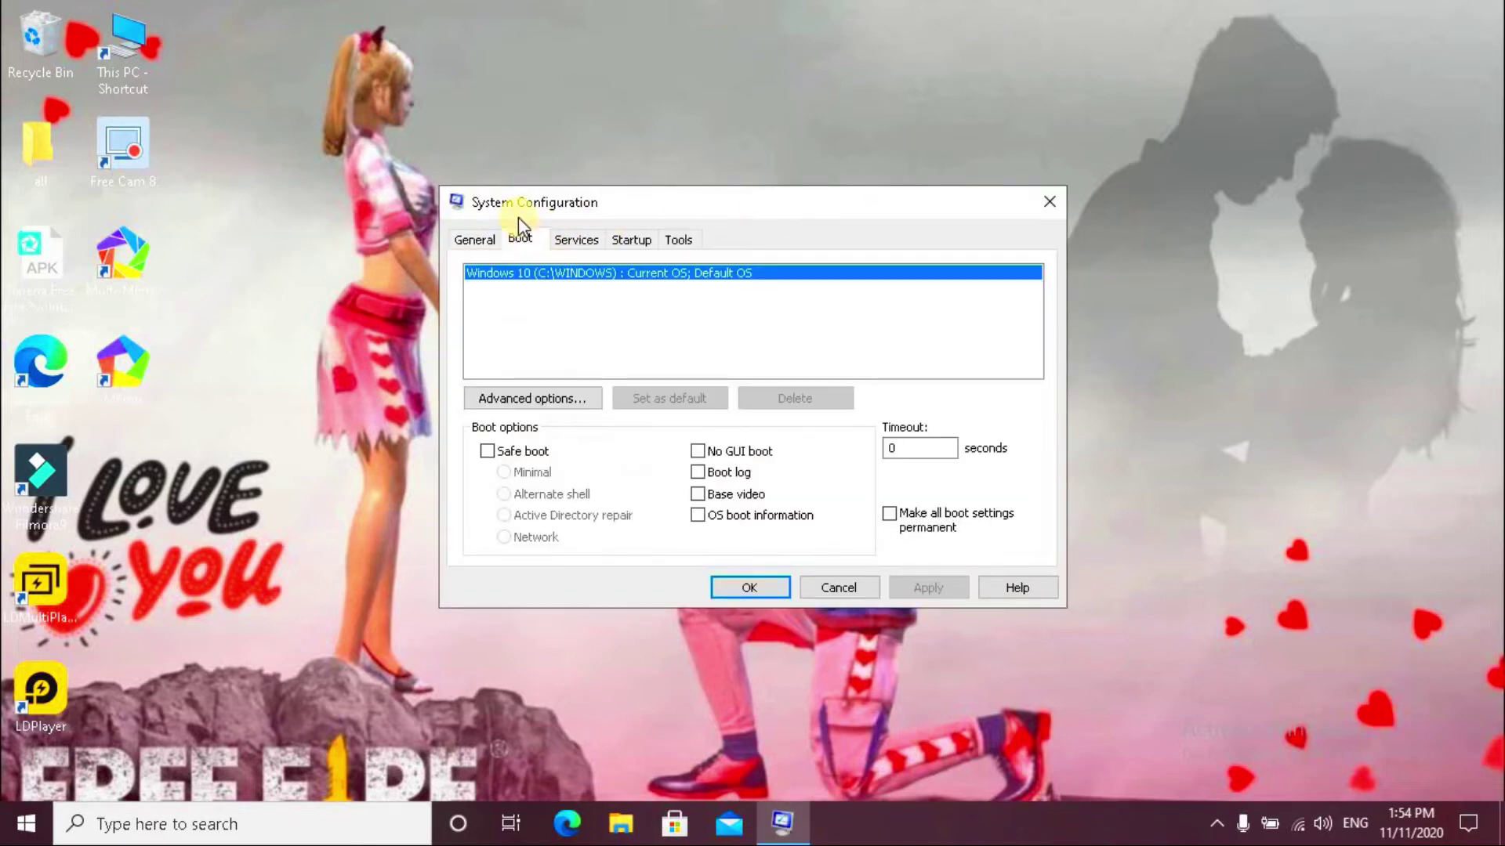
pyautogui.click(531, 398)
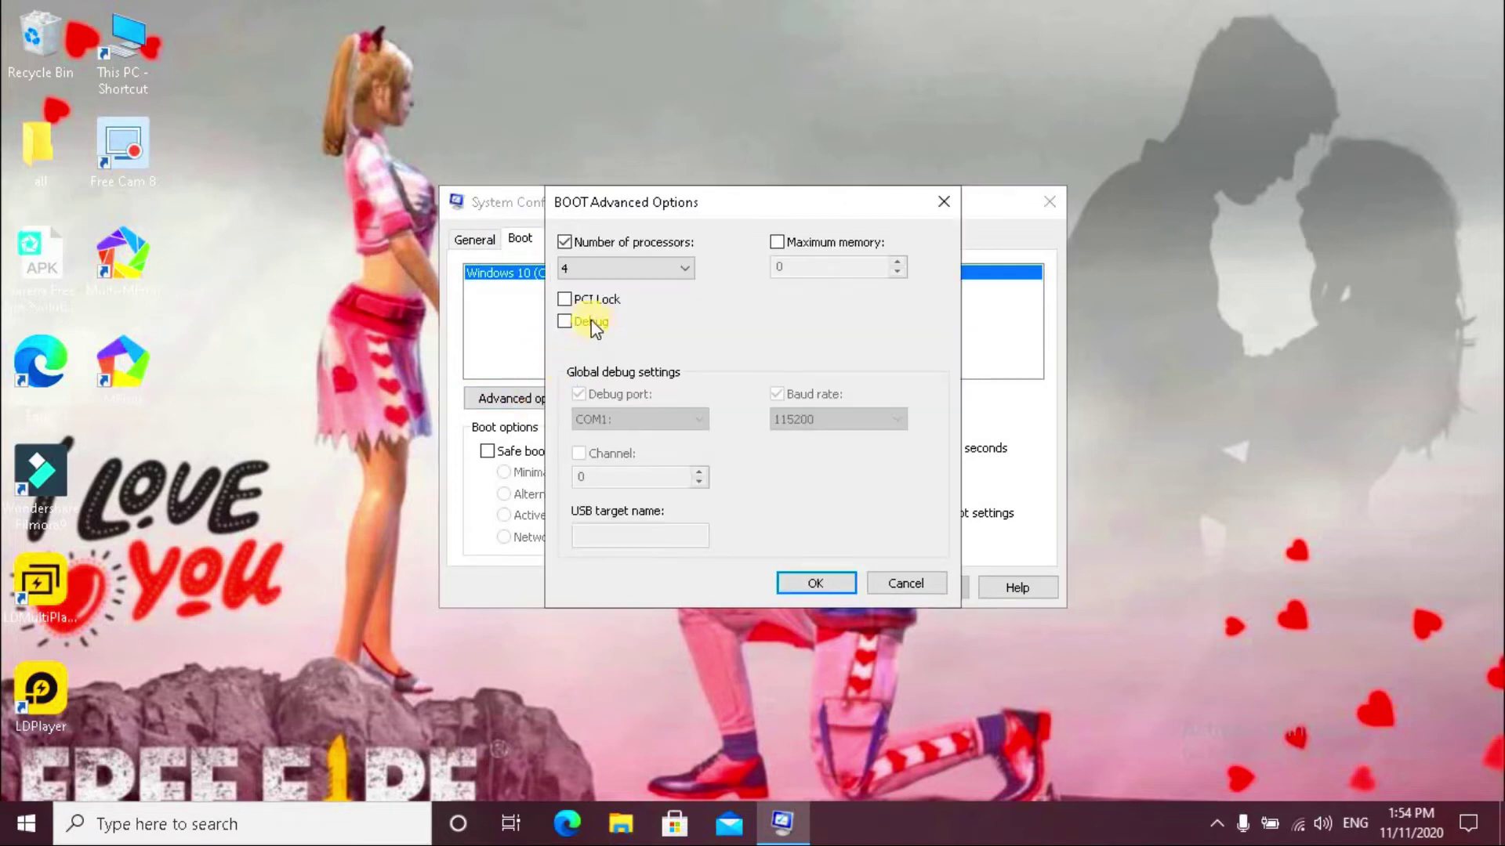
pyautogui.click(565, 242)
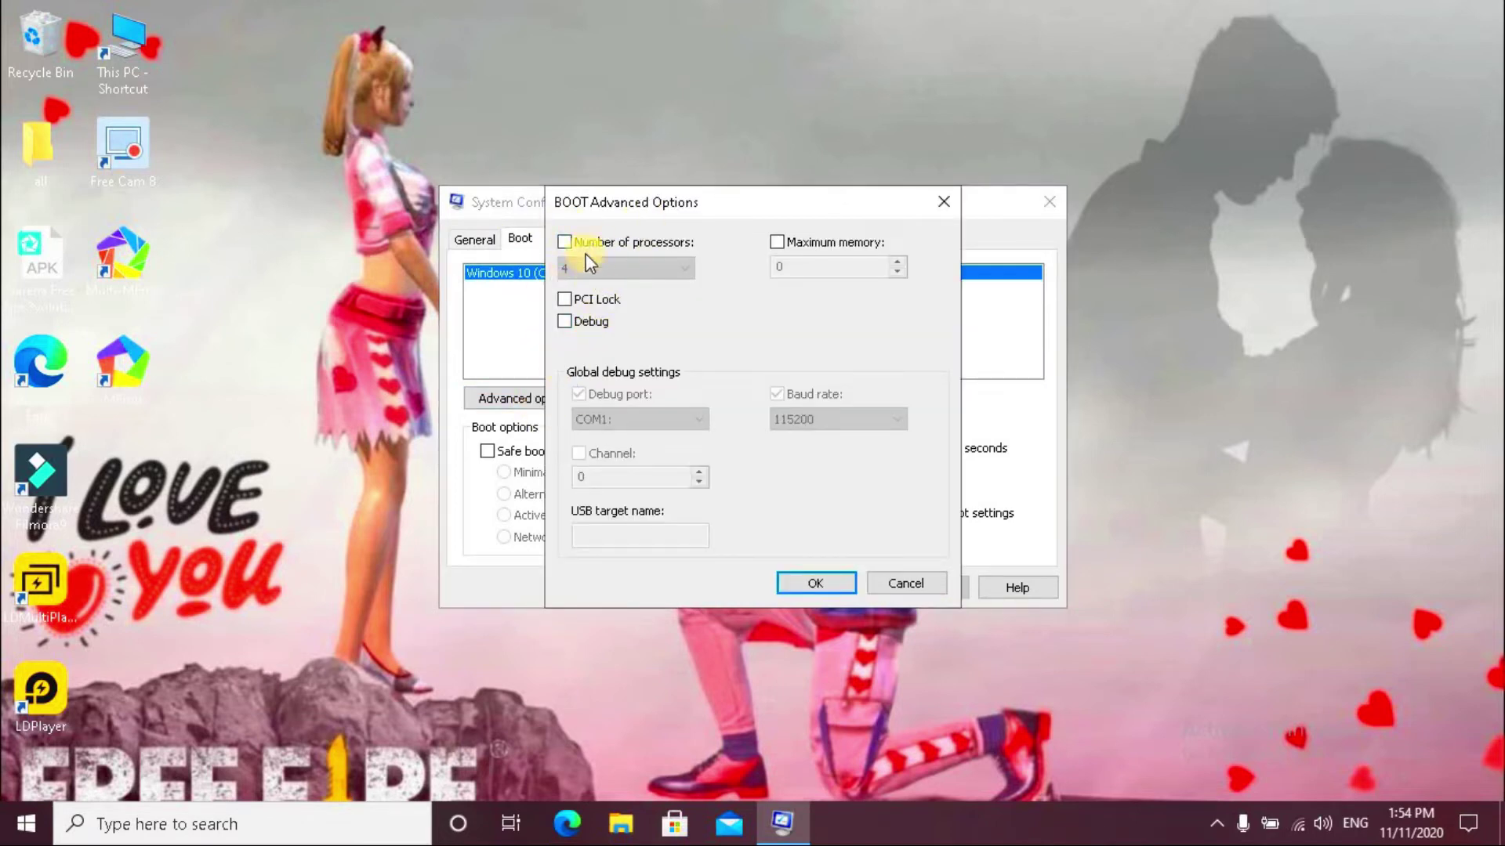
pyautogui.click(564, 243)
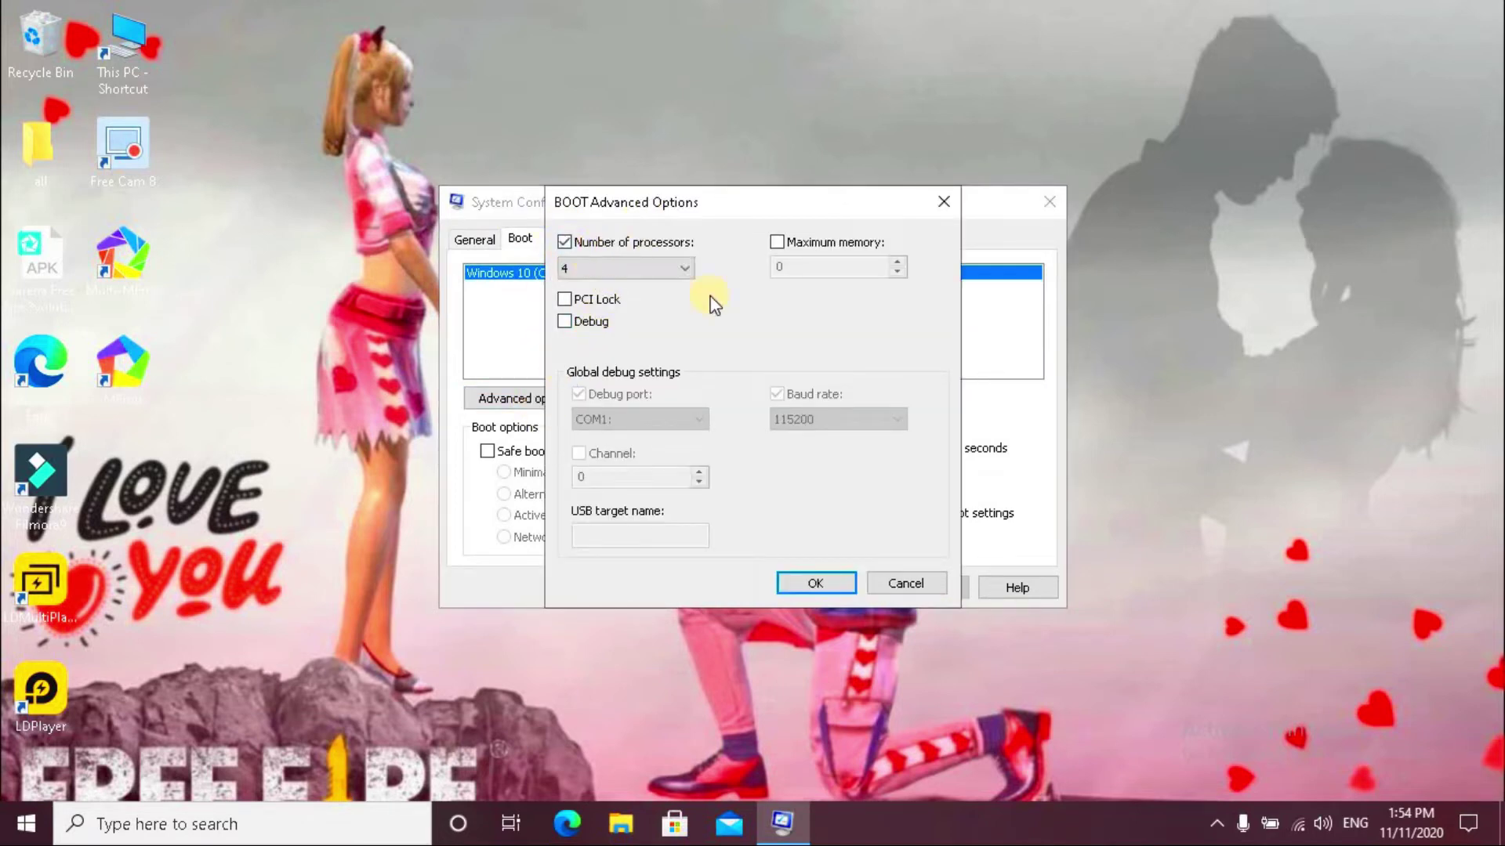
pyautogui.click(665, 266)
pyautogui.click(665, 265)
pyautogui.click(627, 324)
# Check the processor's core and logical processor counts in Task Manager's CPU performance view, and close it
pyautogui.click(1219, 823)
pyautogui.rightClick(1219, 826)
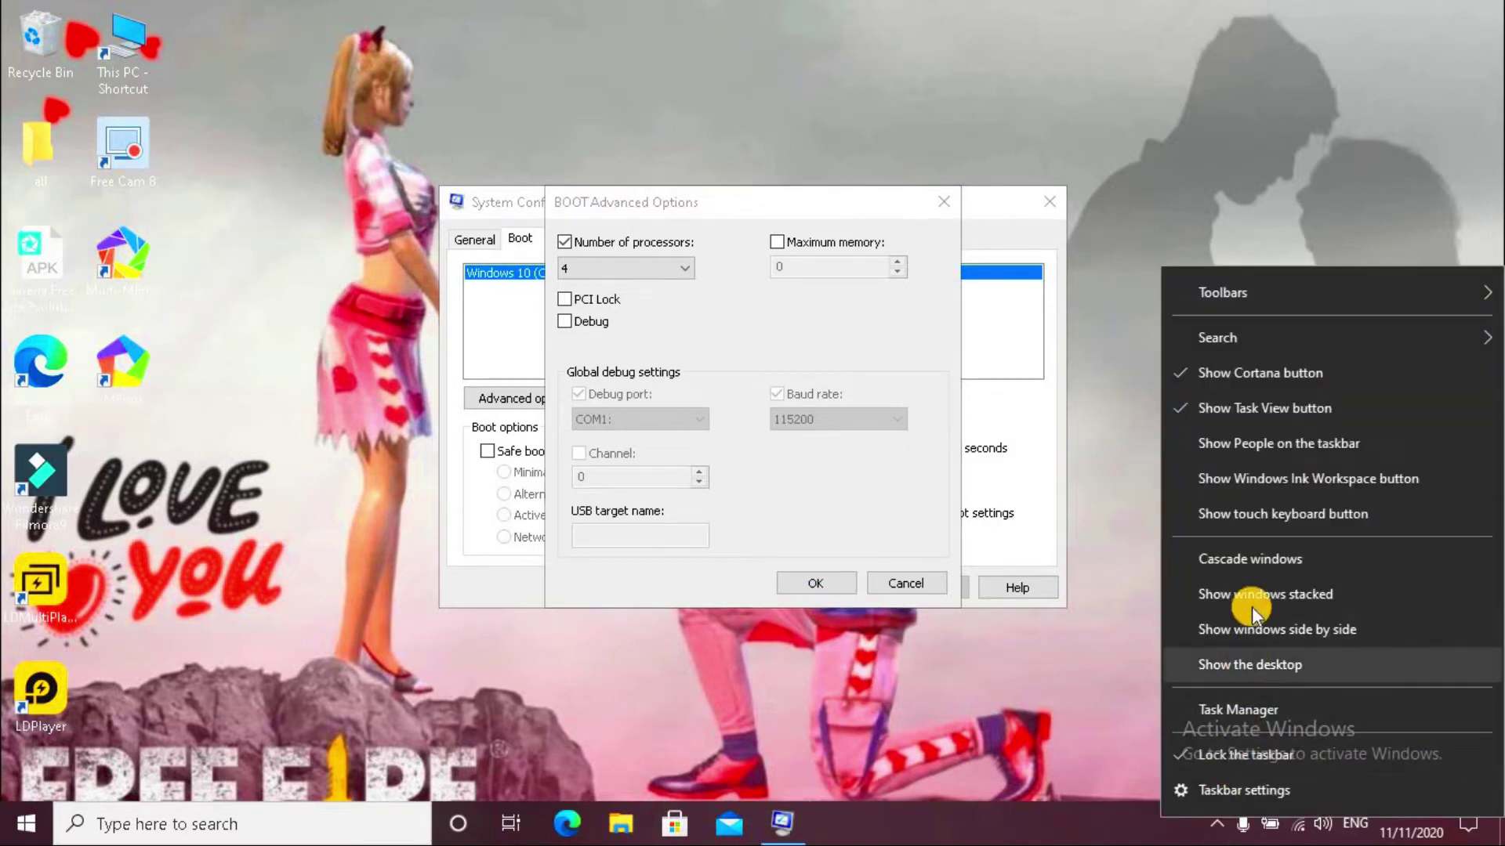
pyautogui.click(1235, 708)
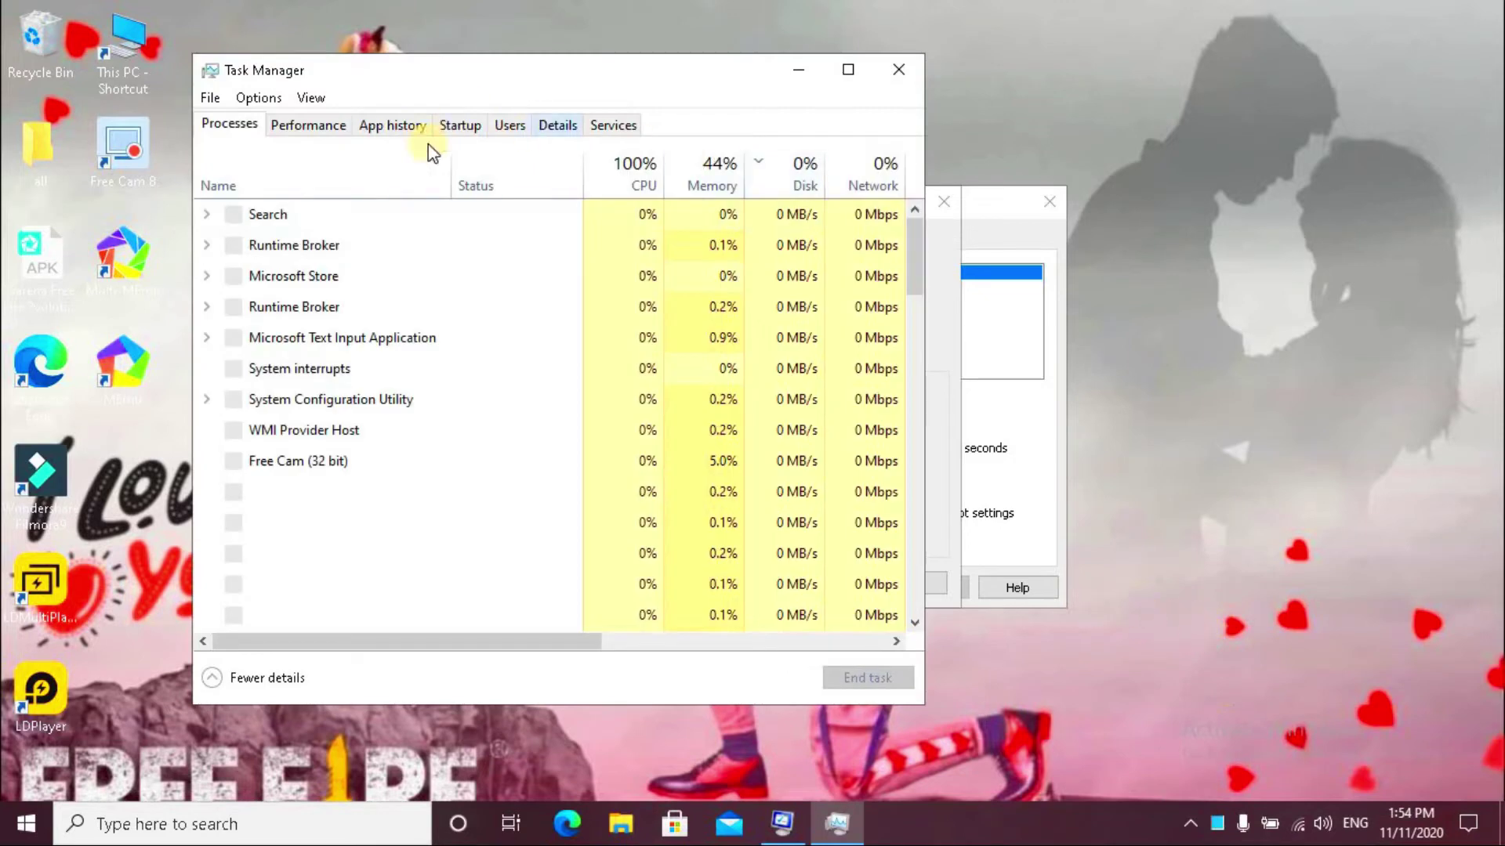
pyautogui.click(311, 127)
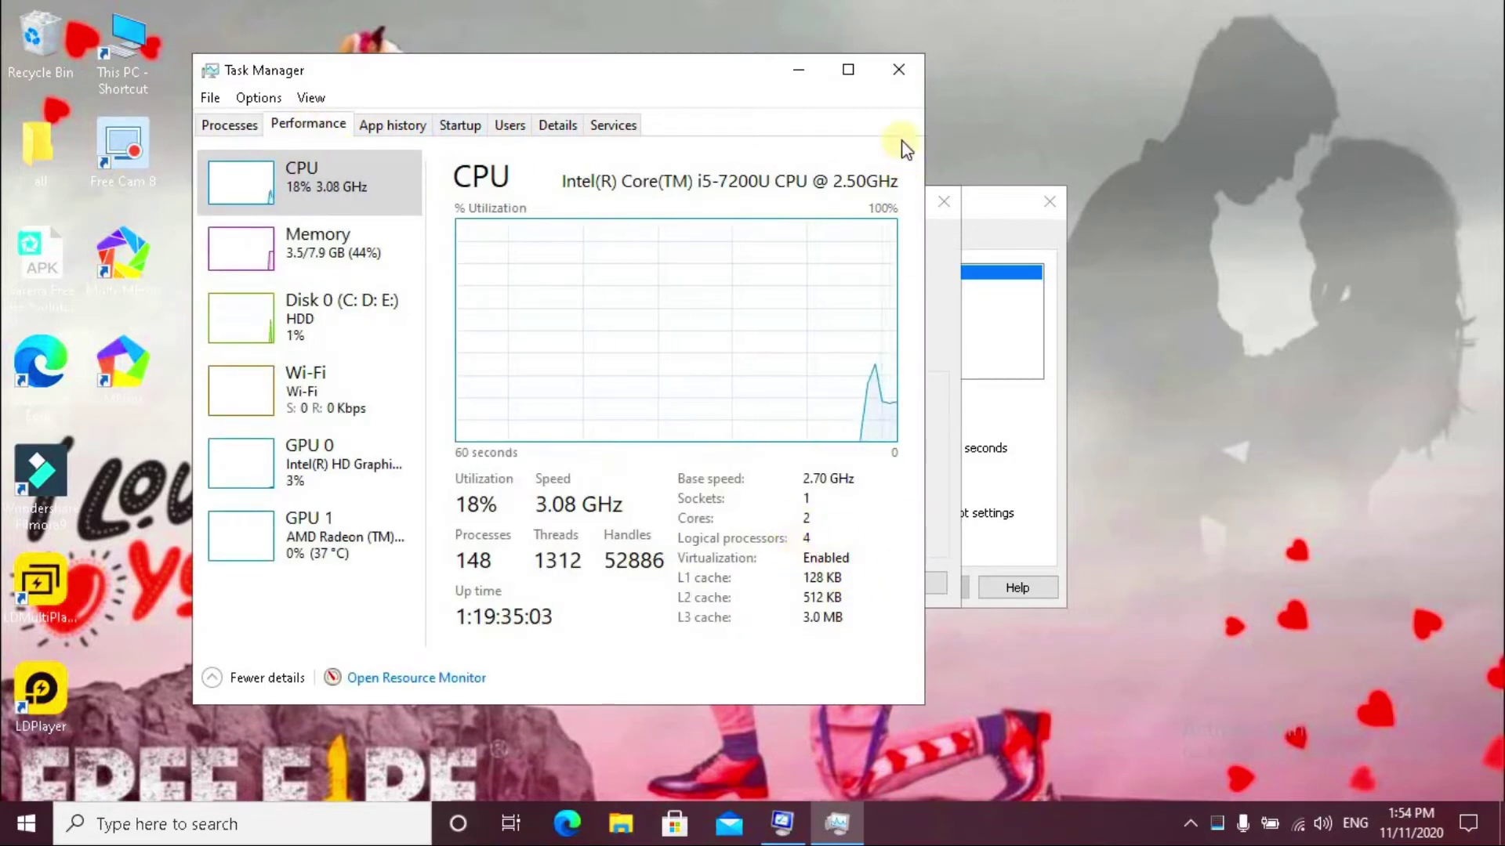
pyautogui.click(898, 70)
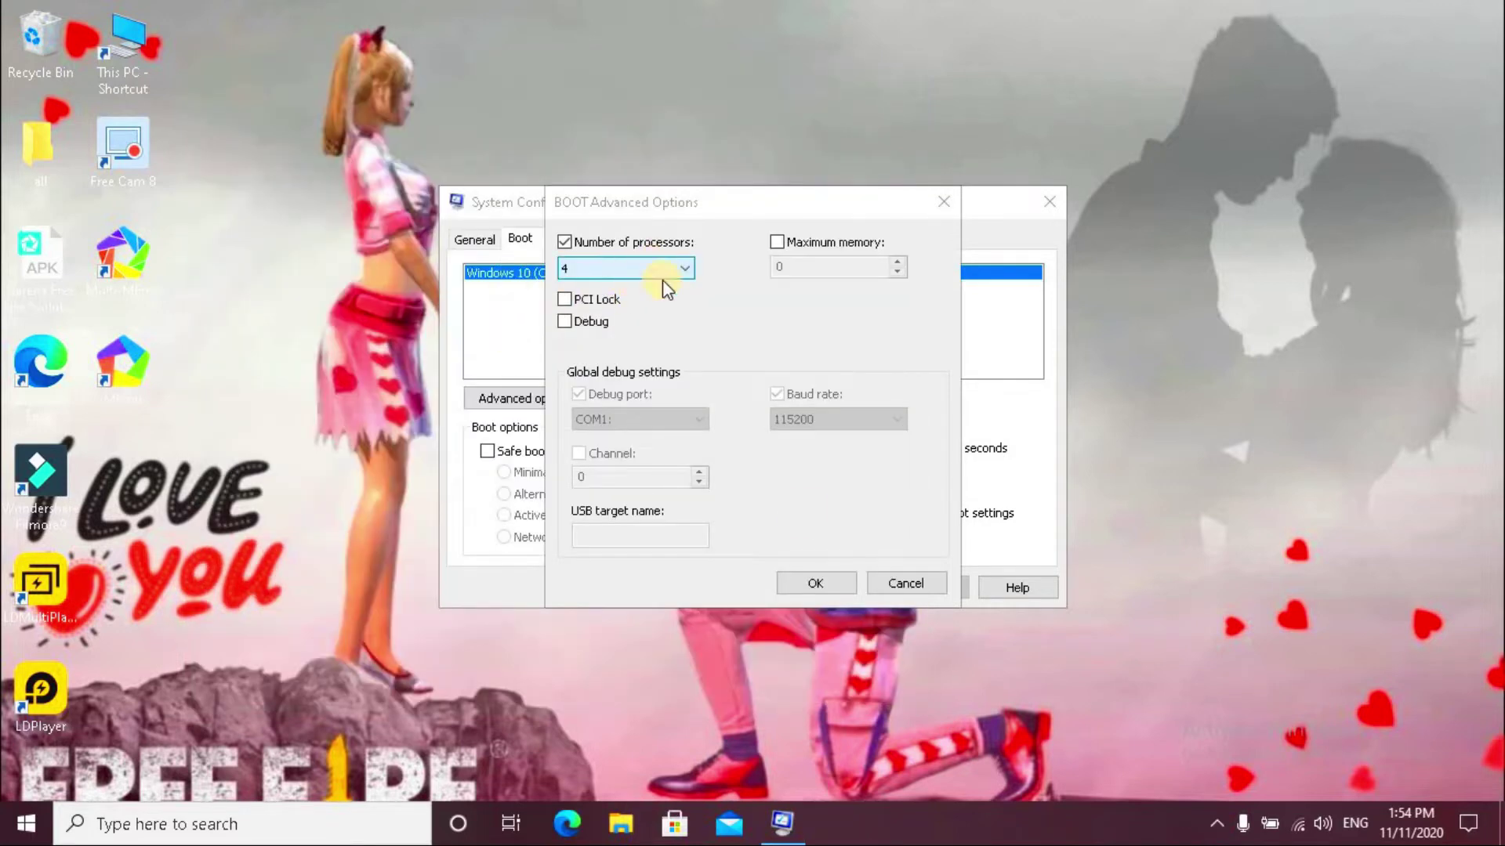
# Accept the advanced boot options, apply the System Configuration changes and exit without restarting
pyautogui.click(813, 586)
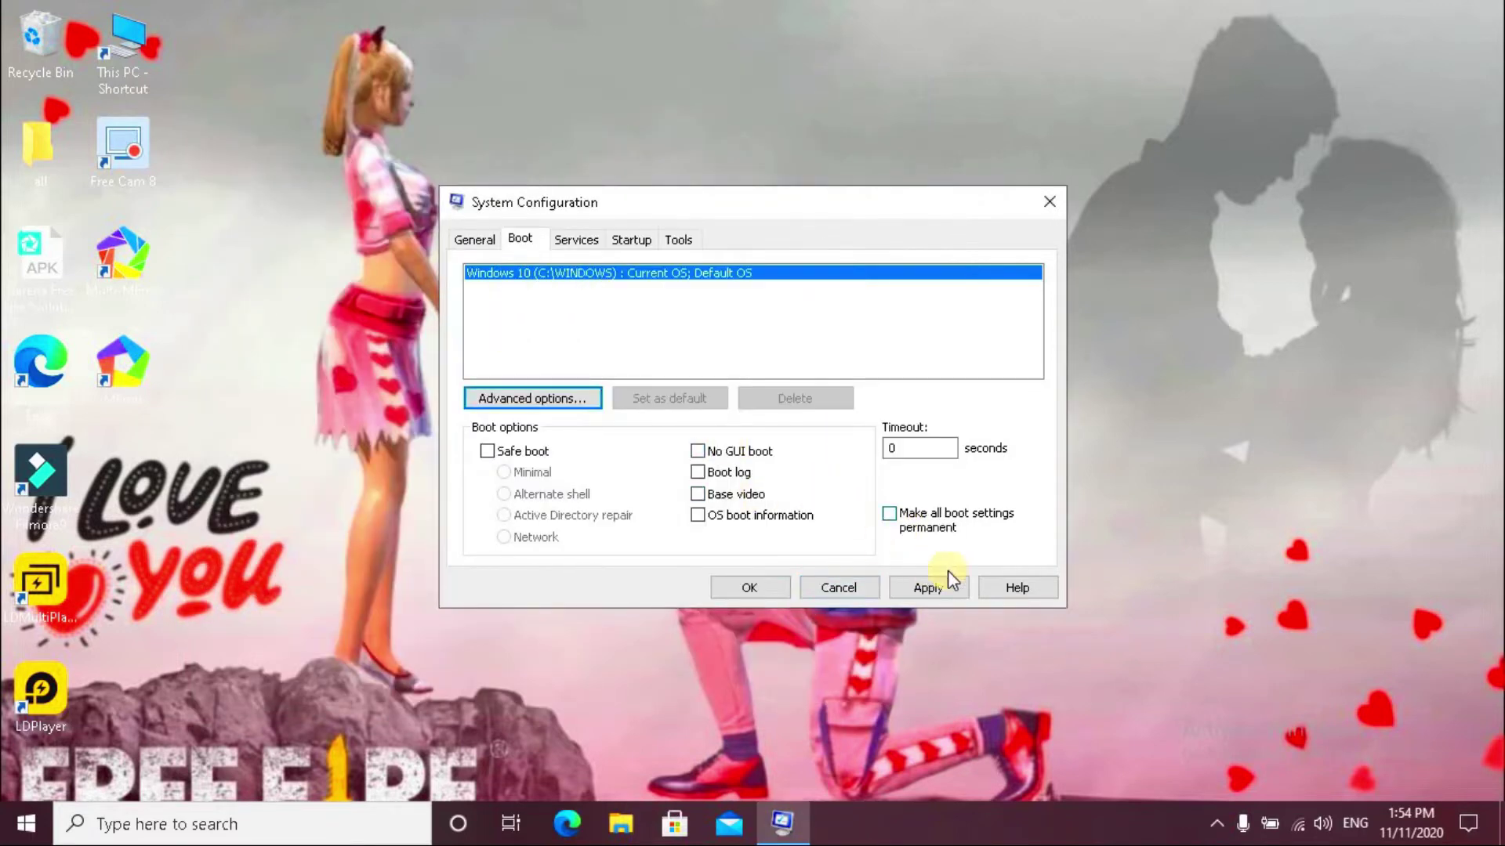
pyautogui.click(946, 586)
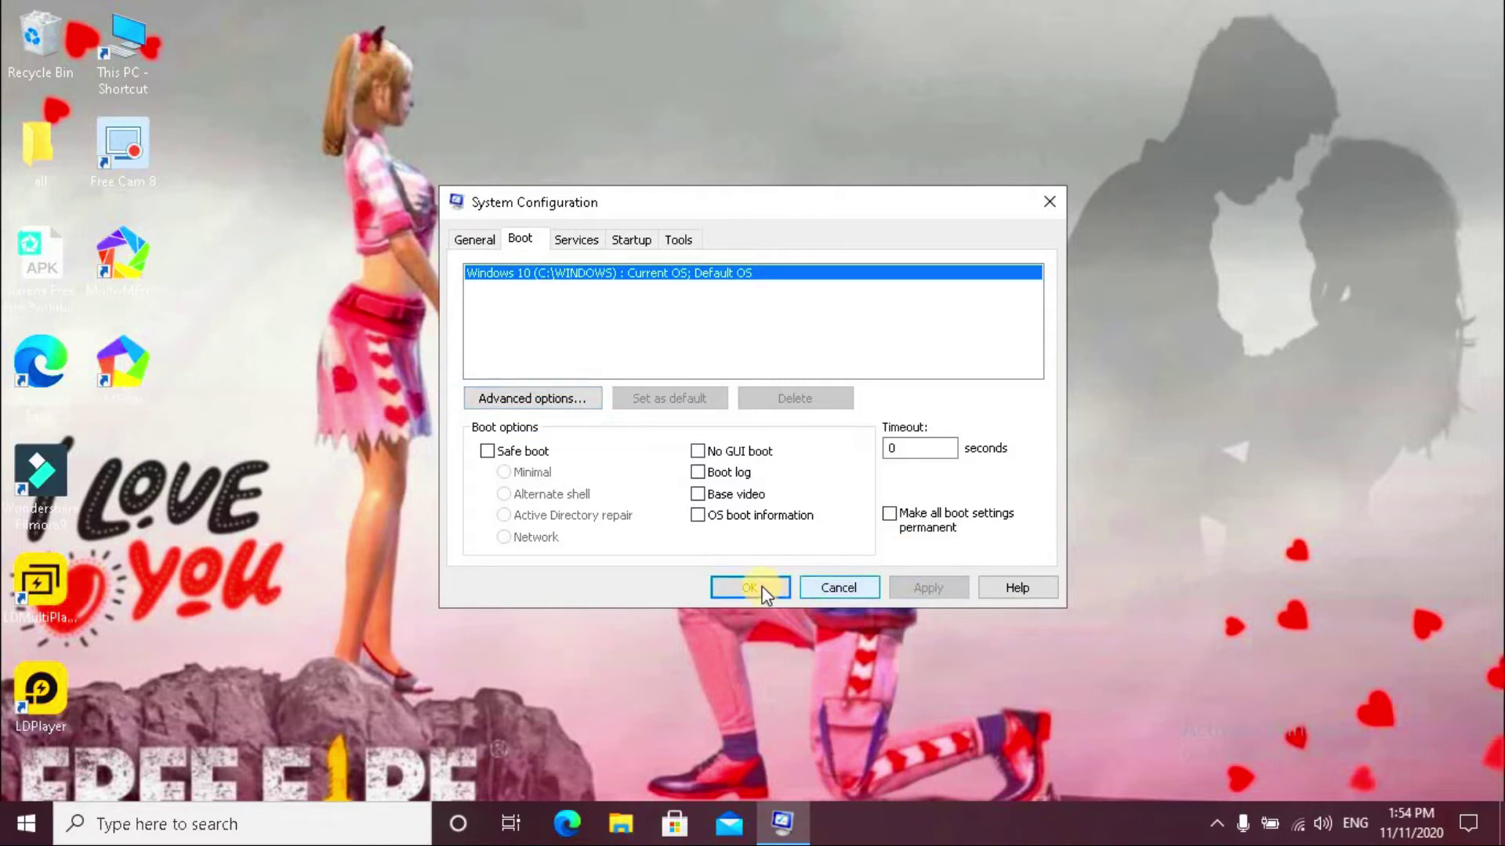
pyautogui.click(764, 587)
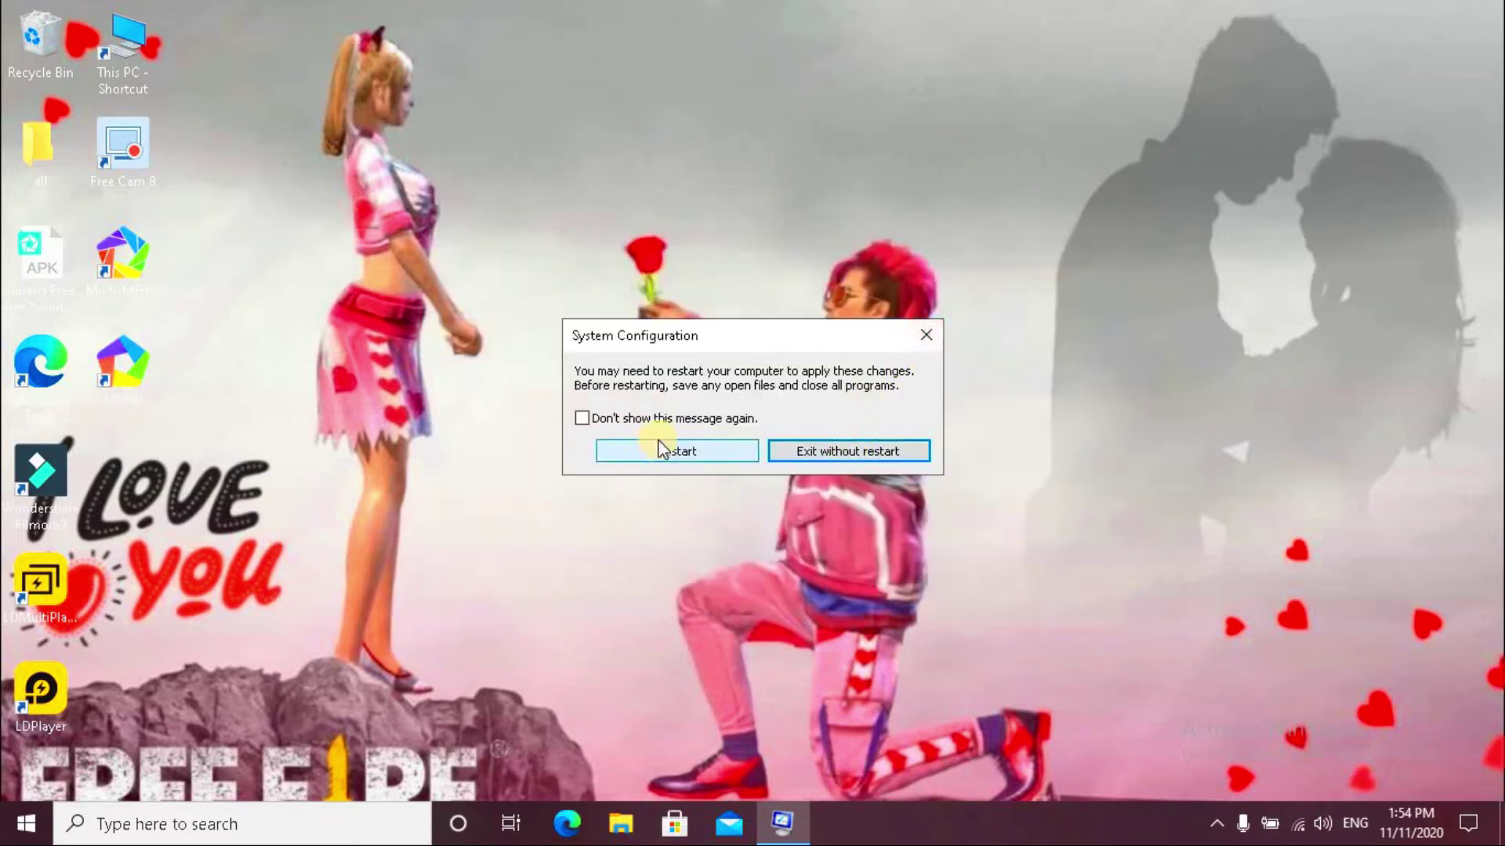
pyautogui.click(846, 451)
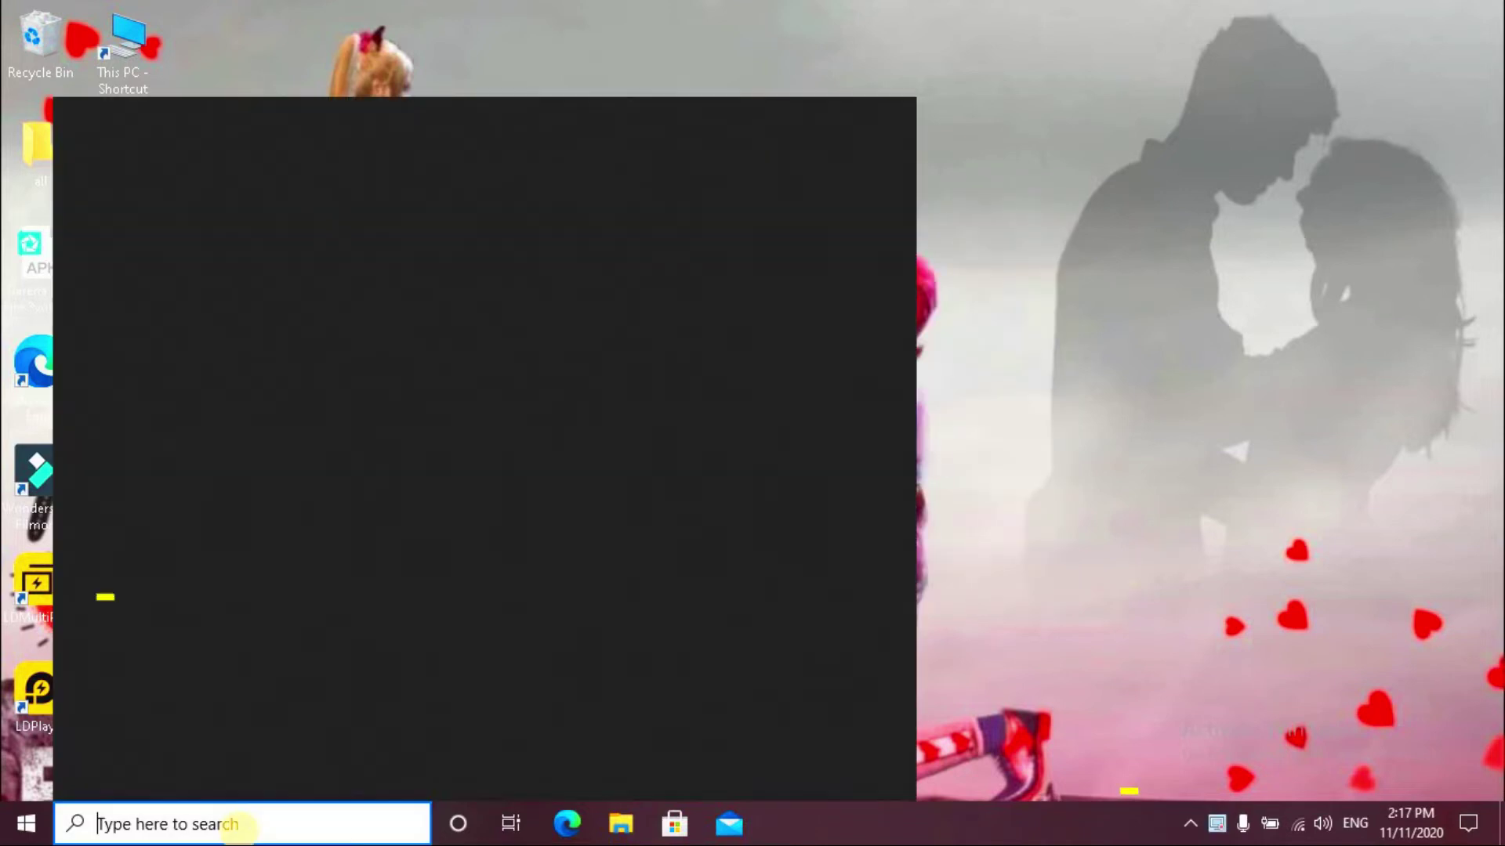
# Open Device Manager and run an automatic driver update search for the first Intel processor listed under Processors
pyautogui.write('de')
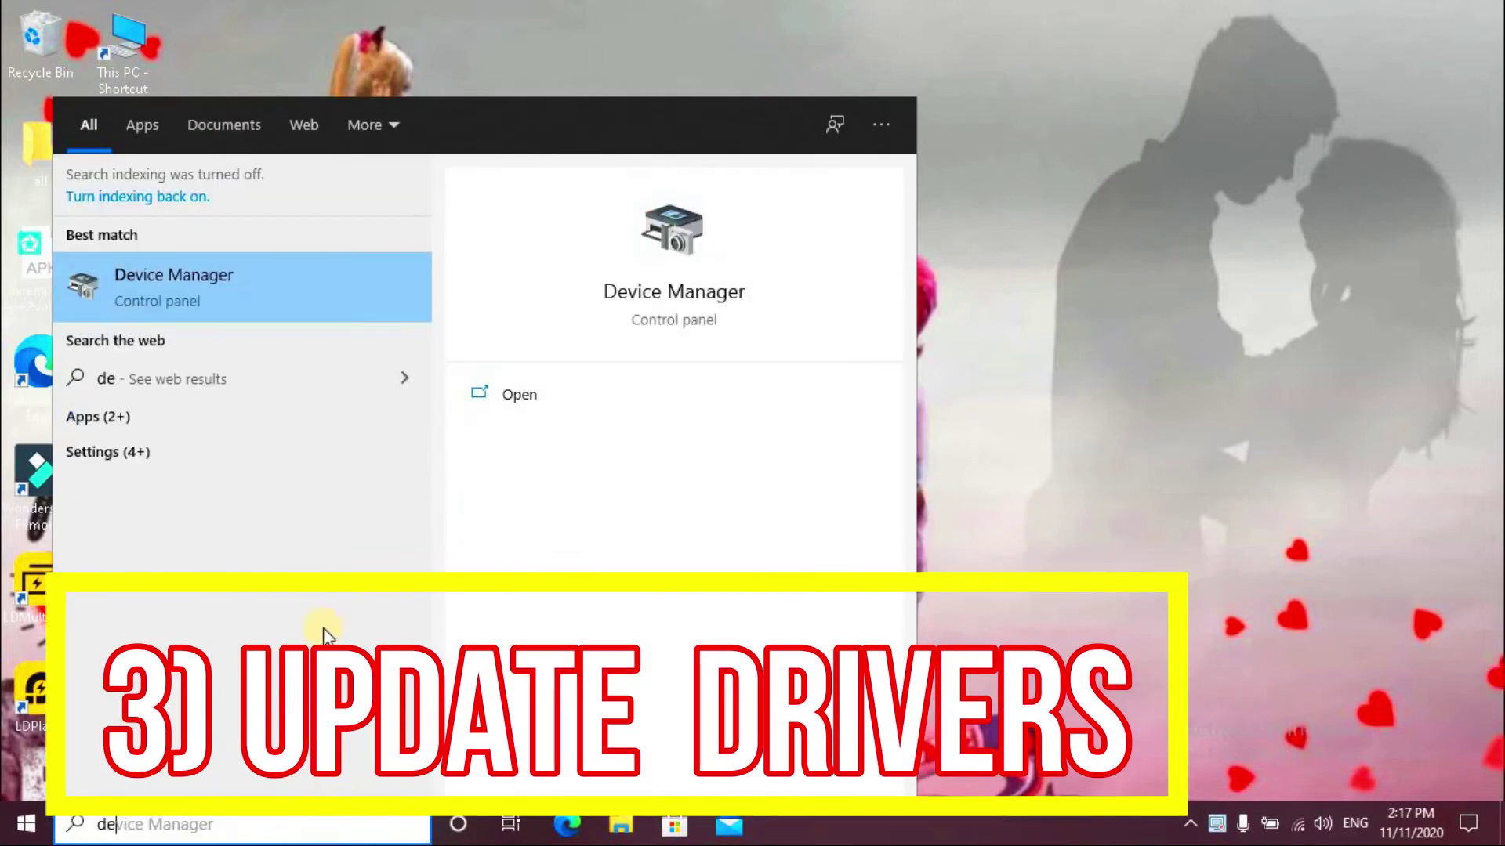
pyautogui.click(341, 296)
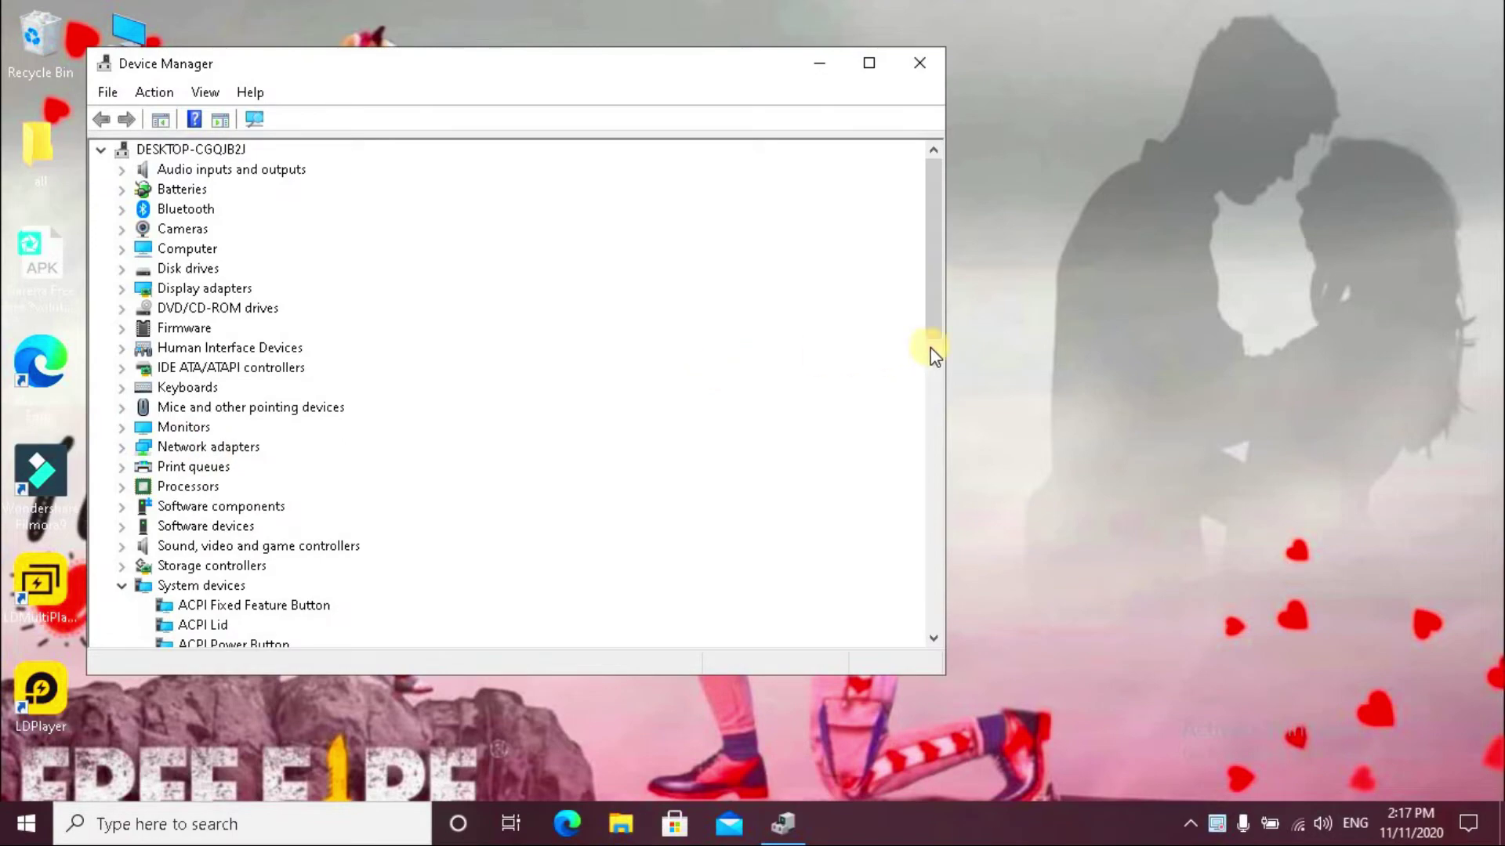
pyautogui.moveTo(937, 339); pyautogui.dragTo(953, 255)
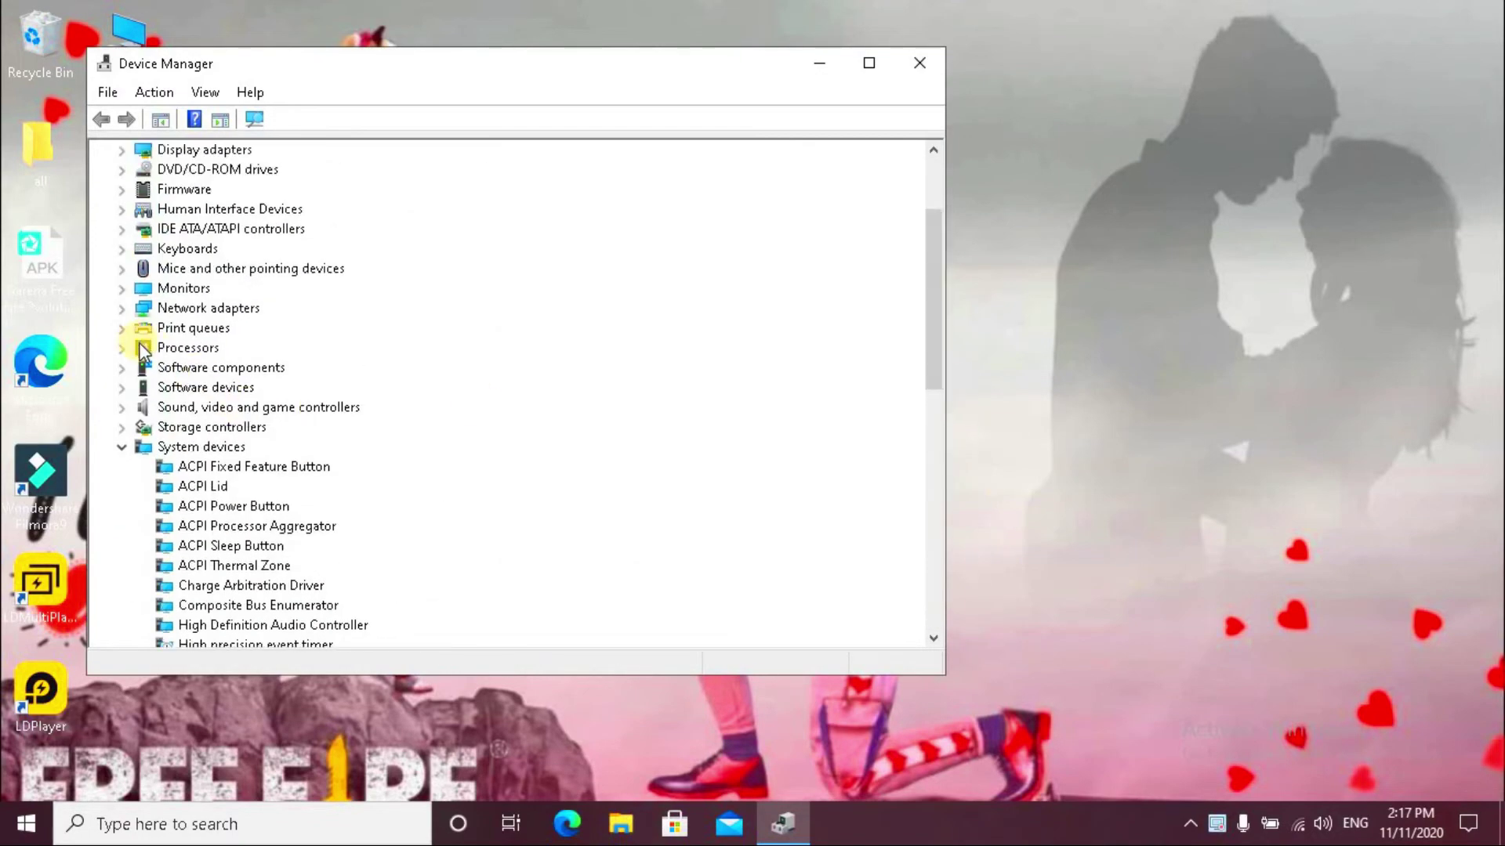
pyautogui.doubleClick(166, 347)
pyautogui.click(247, 367)
pyautogui.rightClick(248, 367)
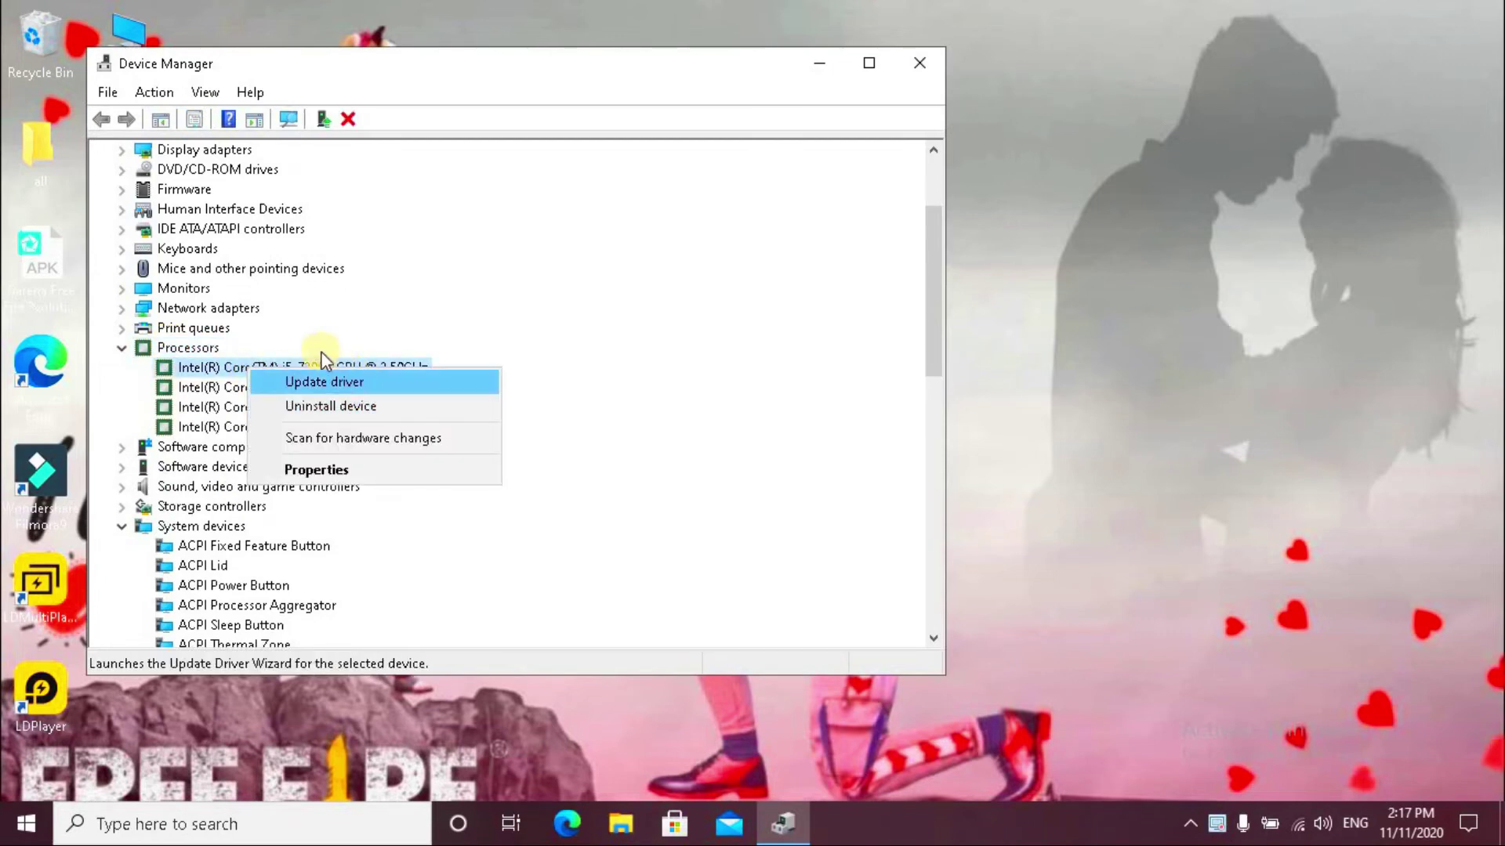
pyautogui.click(327, 382)
pyautogui.click(354, 335)
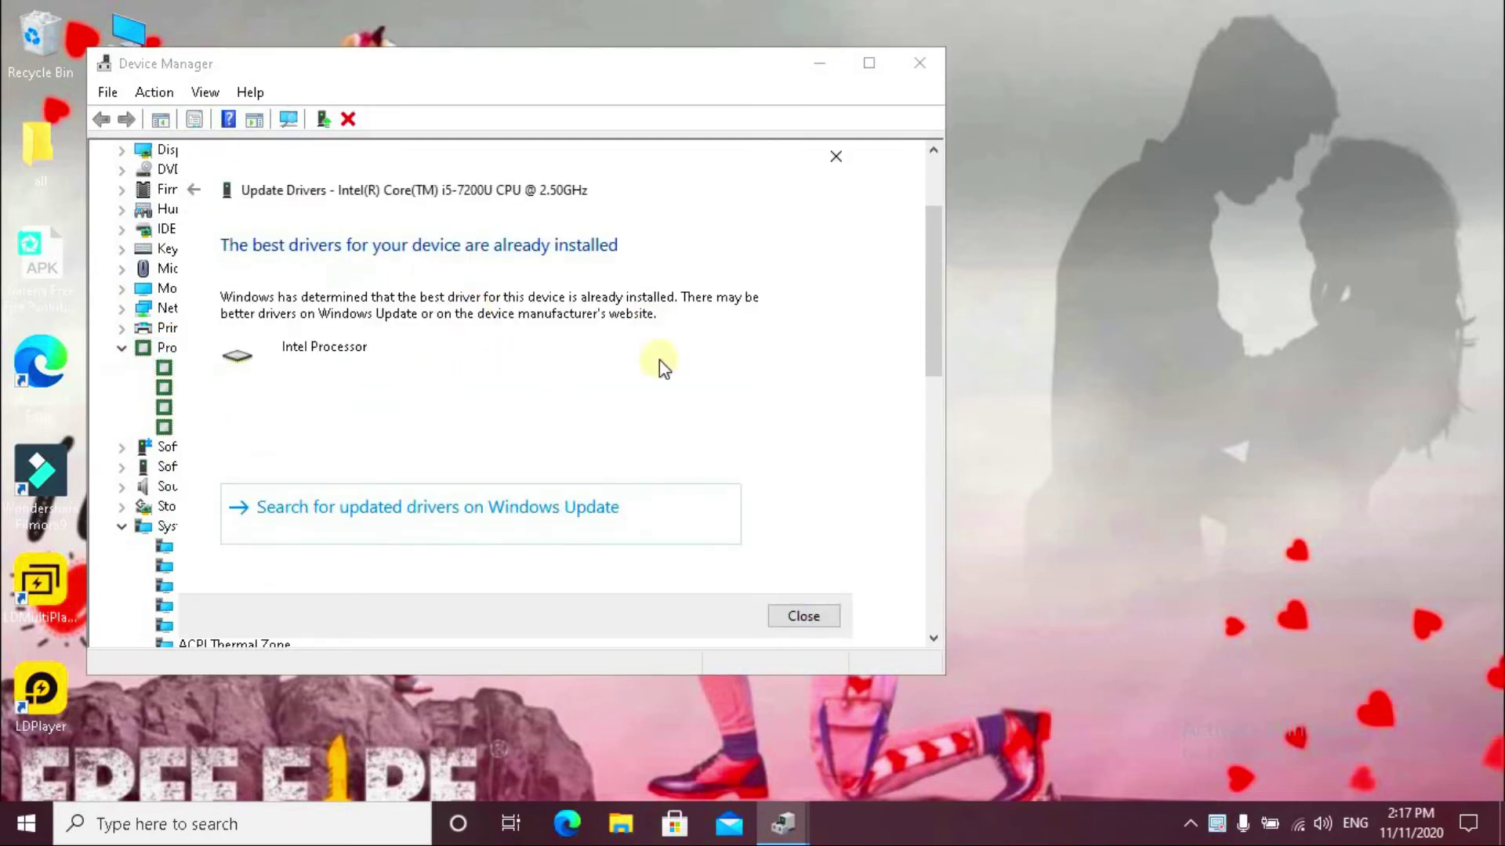
pyautogui.click(835, 159)
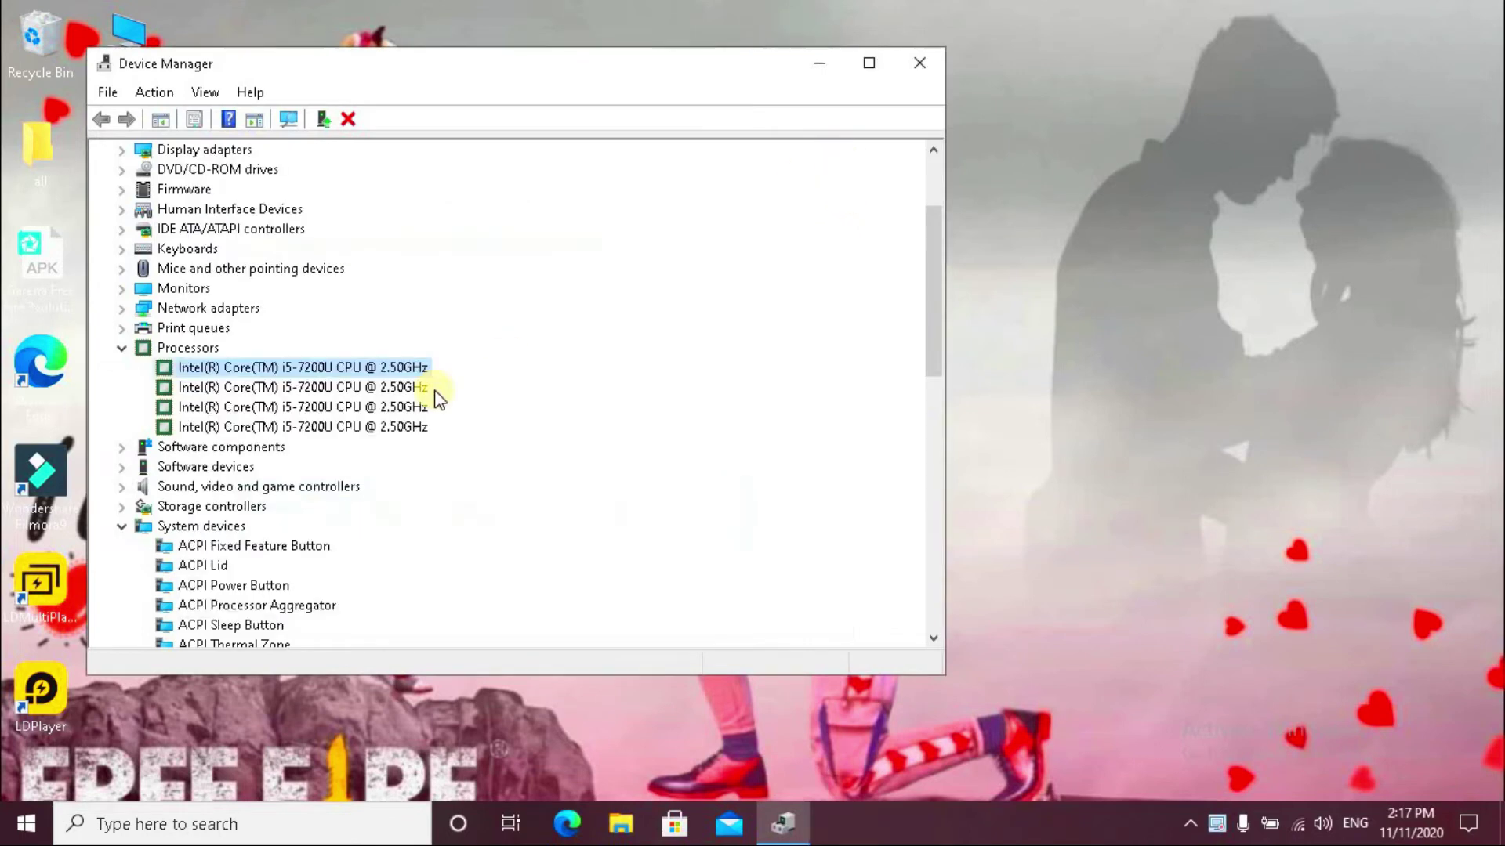
pyautogui.doubleClick(213, 468)
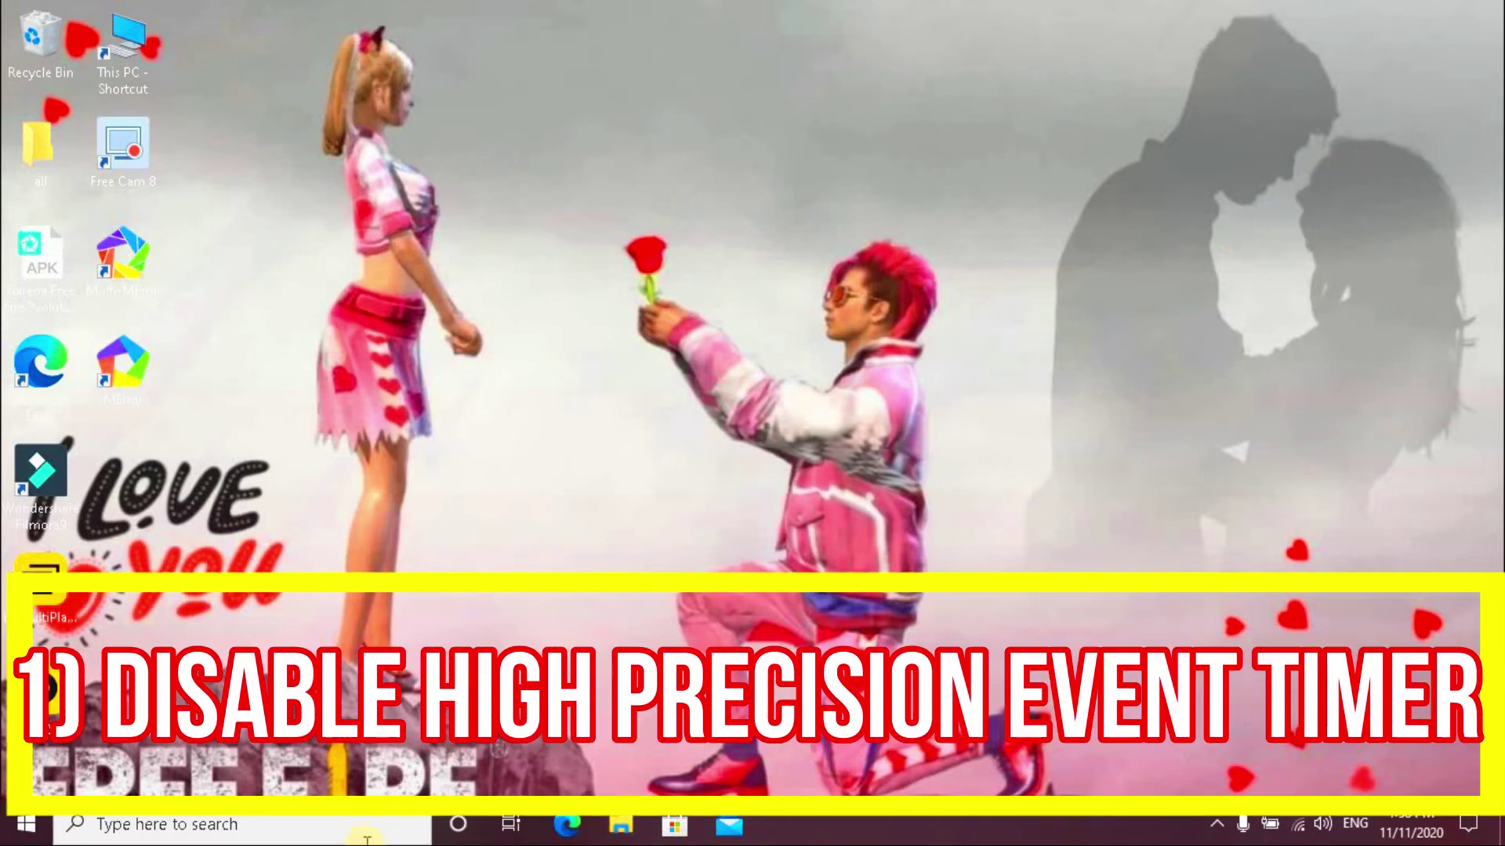
# Open Device Manager again and expand System devices to locate the High precision event timer
pyautogui.click(300, 824)
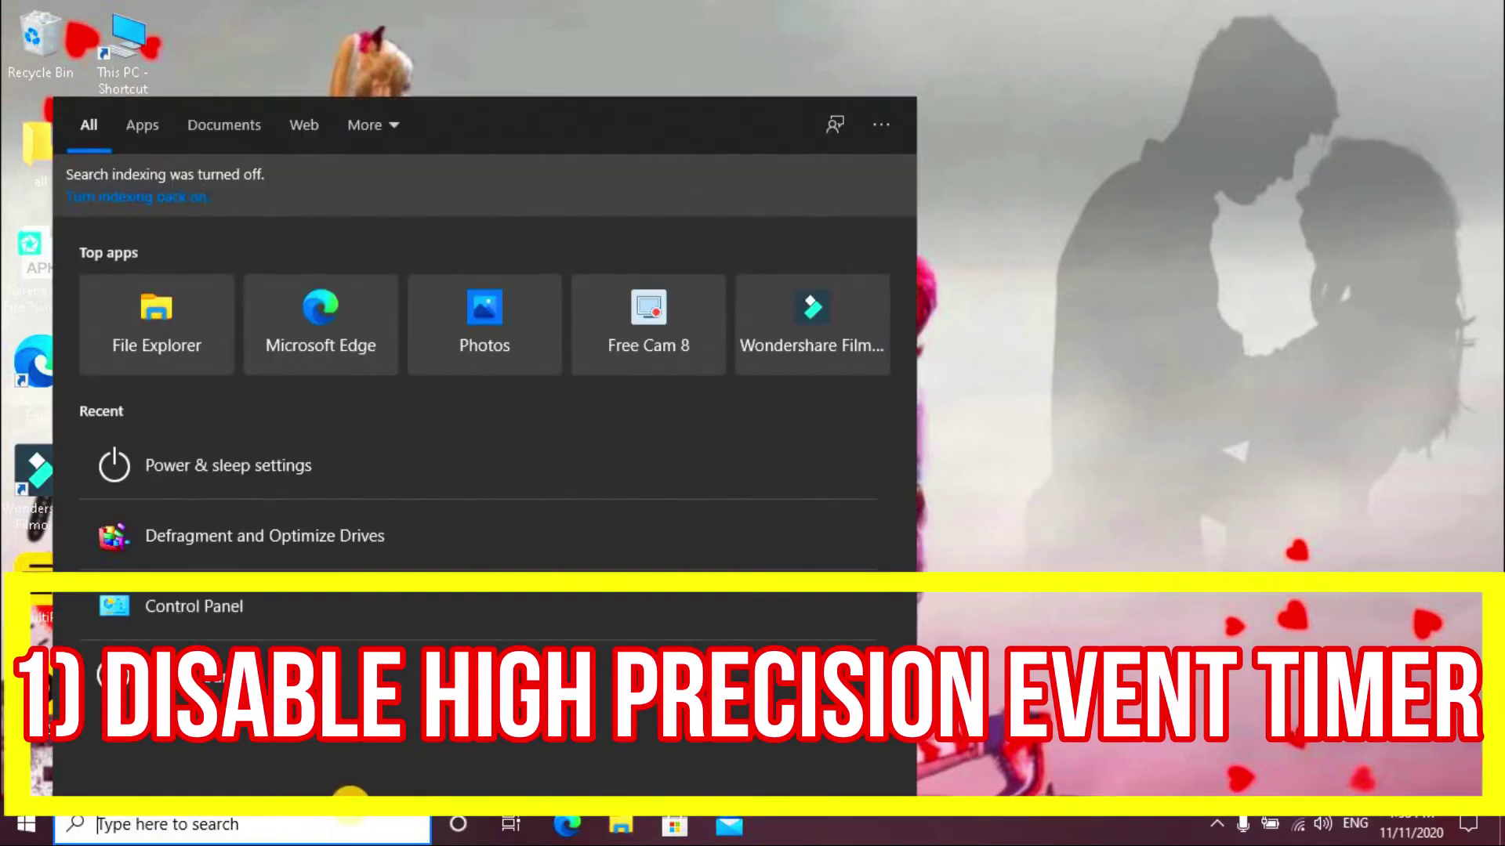
pyautogui.write('dev')
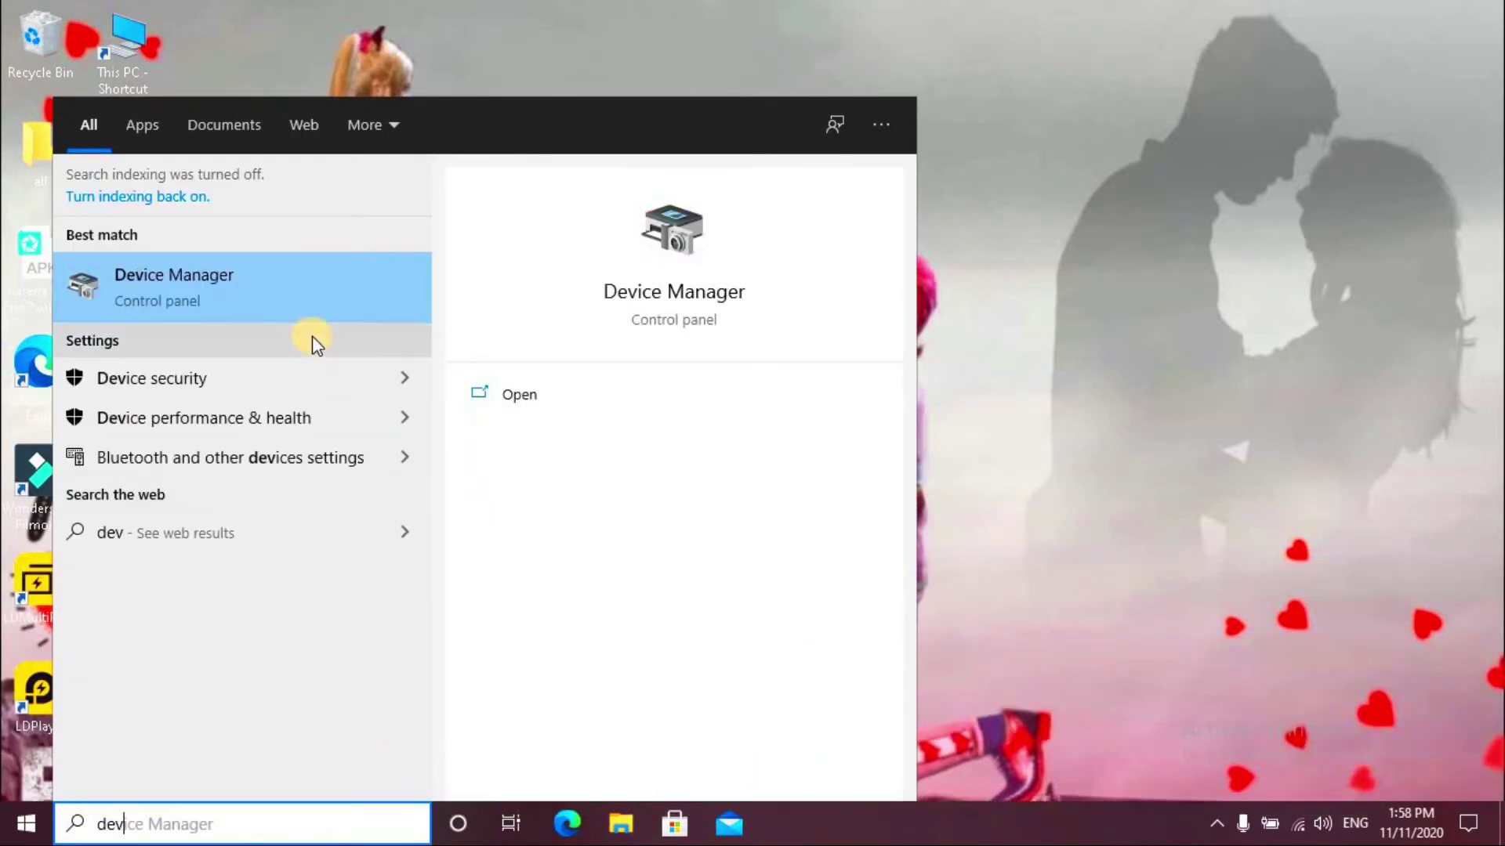
pyautogui.click(312, 307)
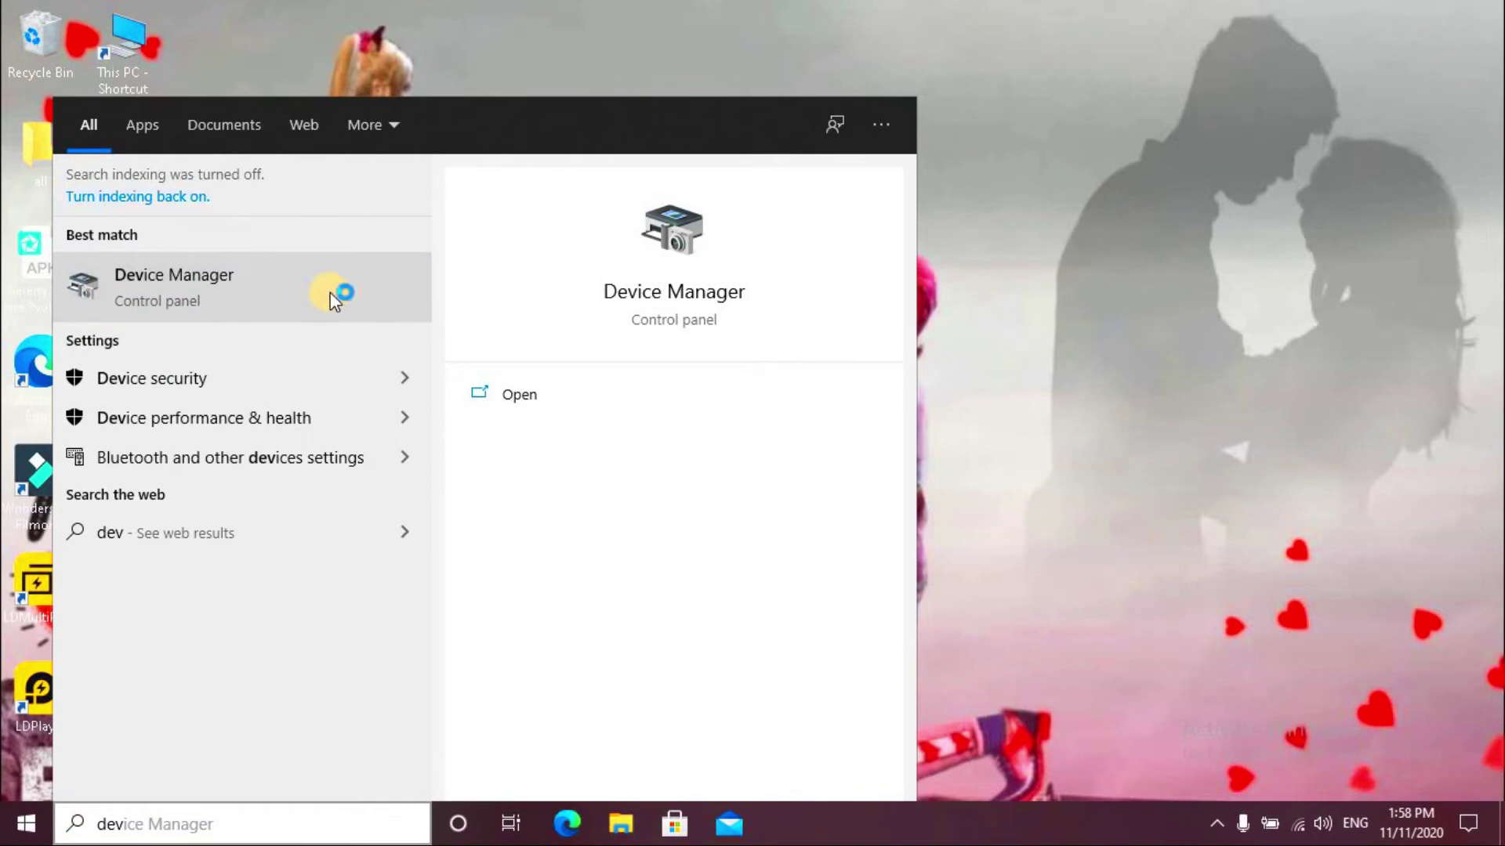
pyautogui.click(1215, 179)
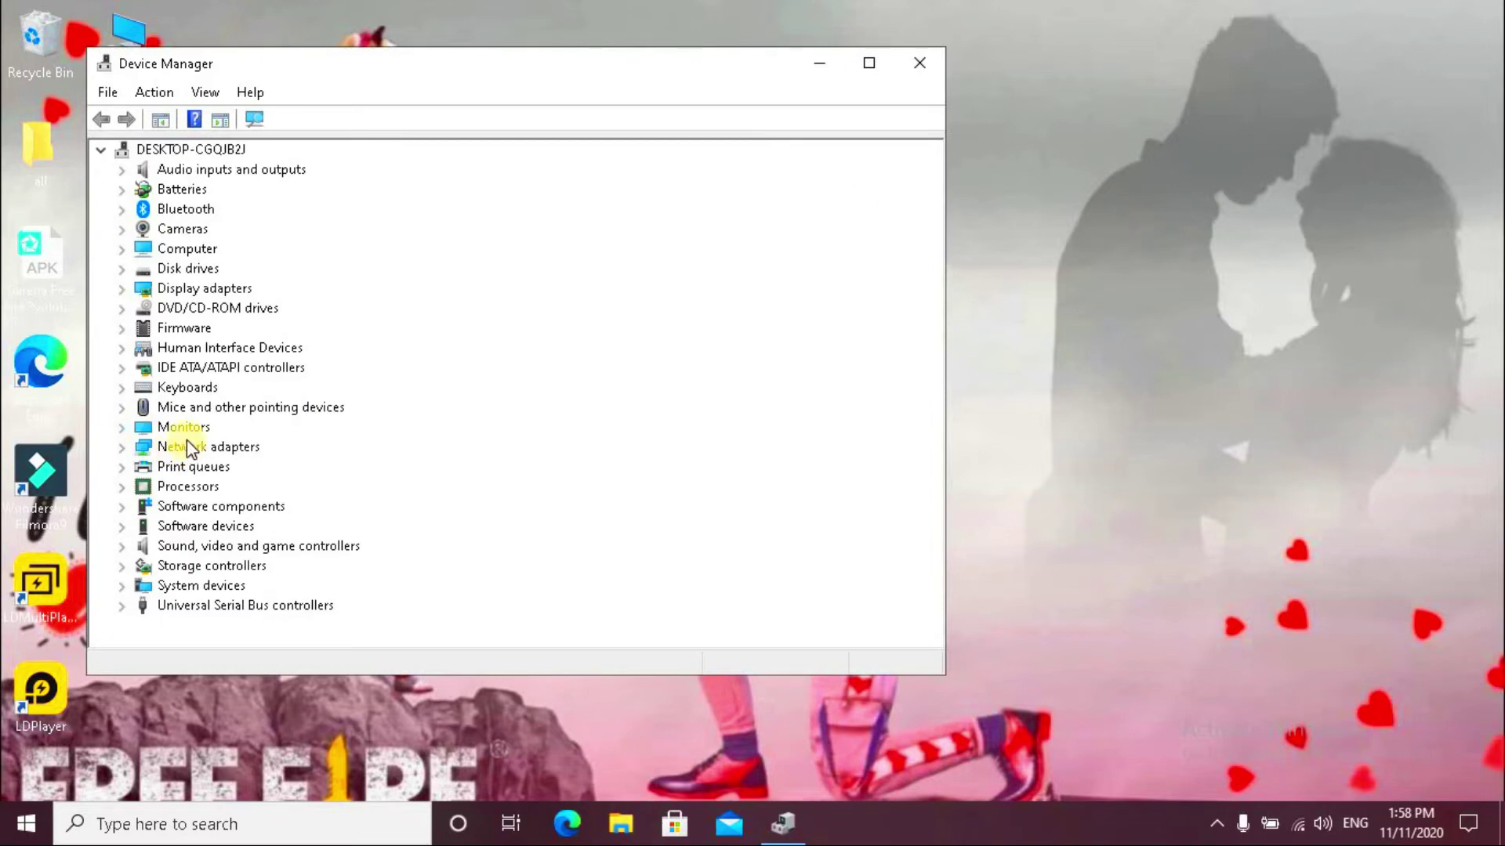
pyautogui.click(206, 526)
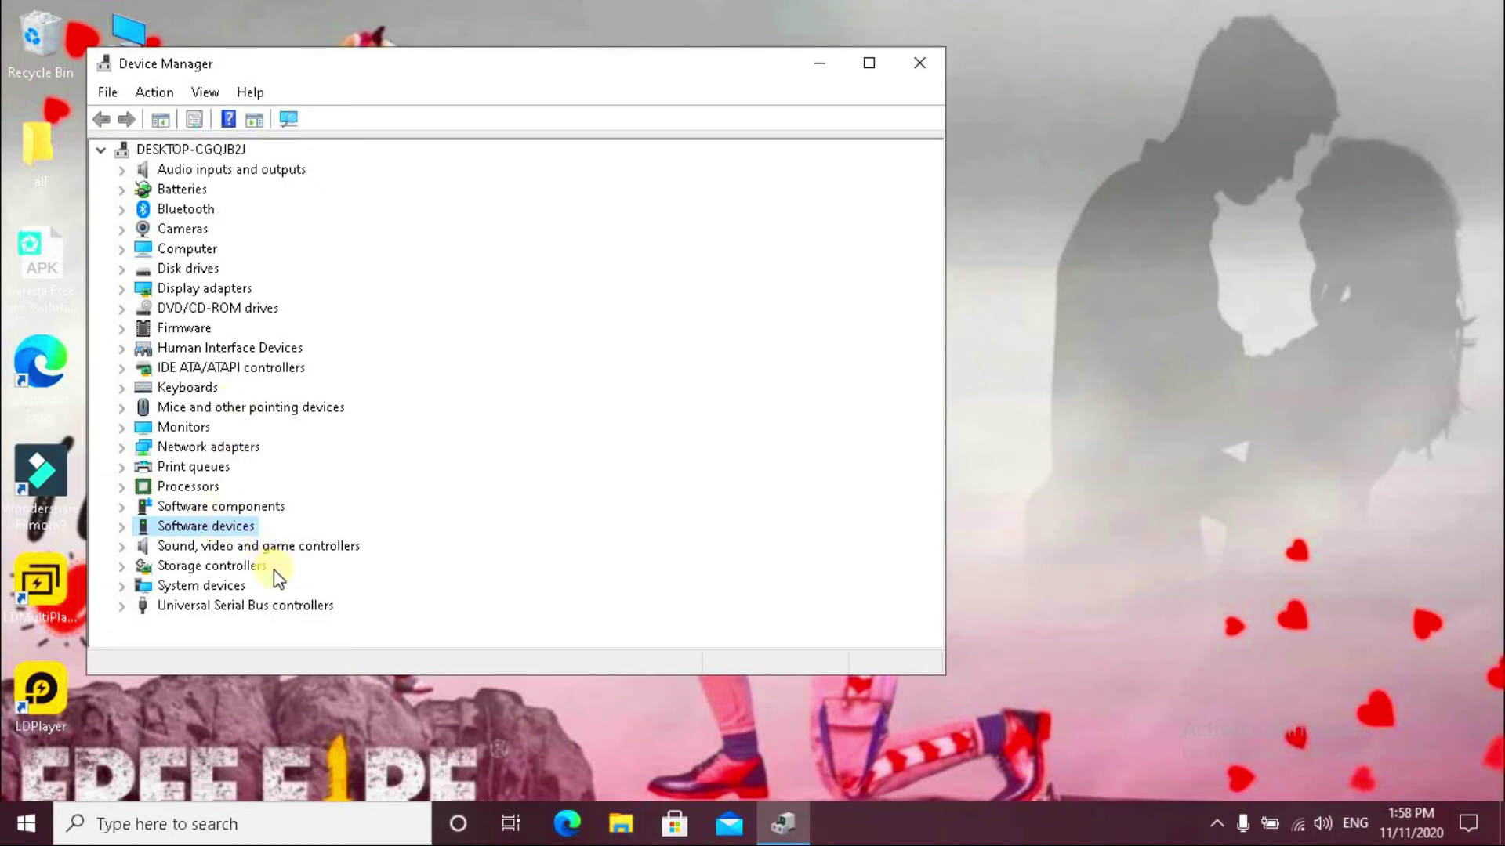
pyautogui.click(240, 588)
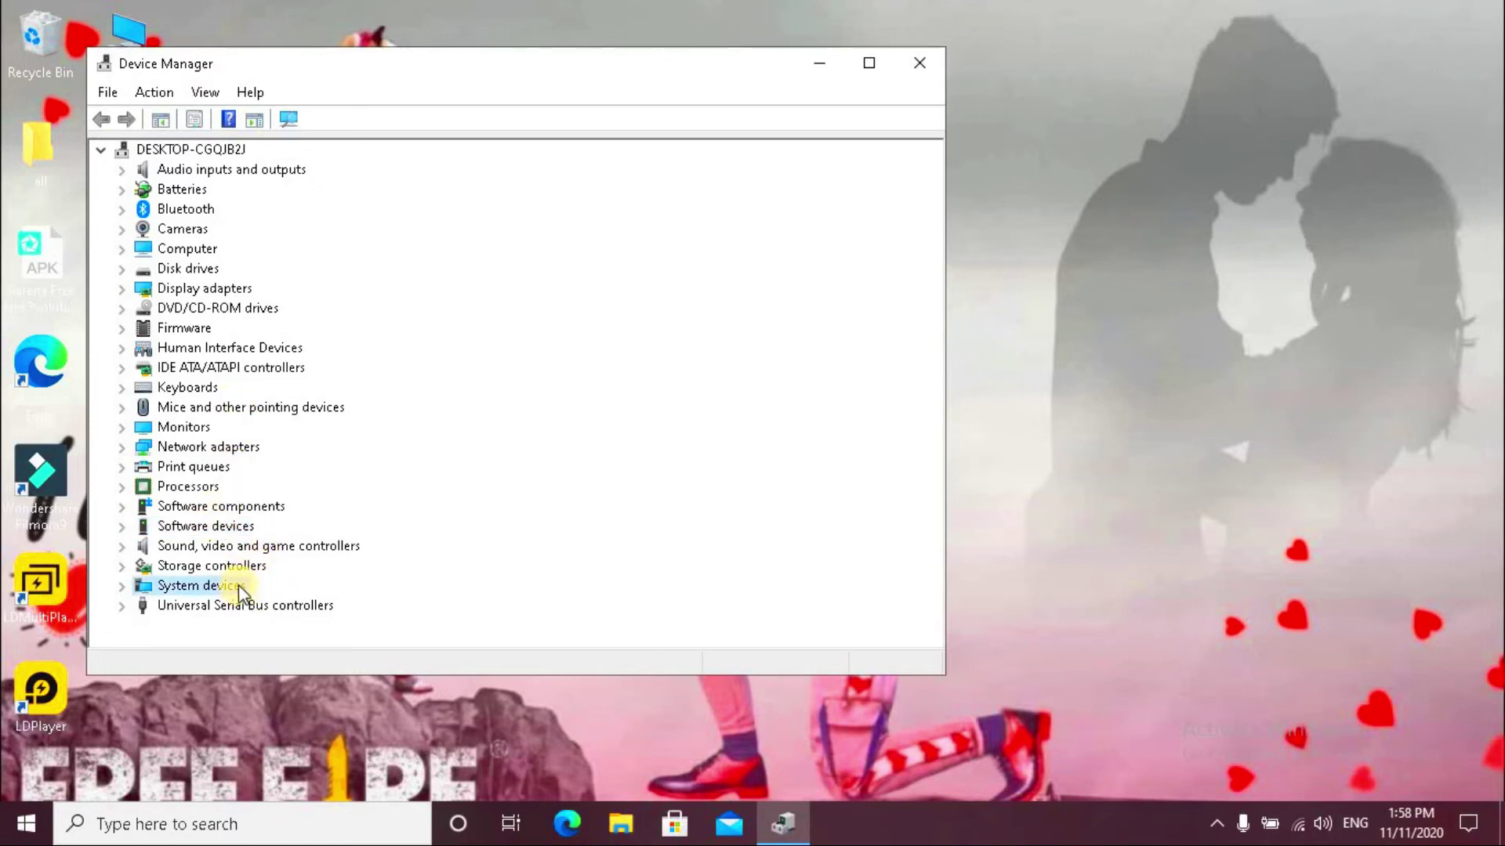
pyautogui.doubleClick(229, 586)
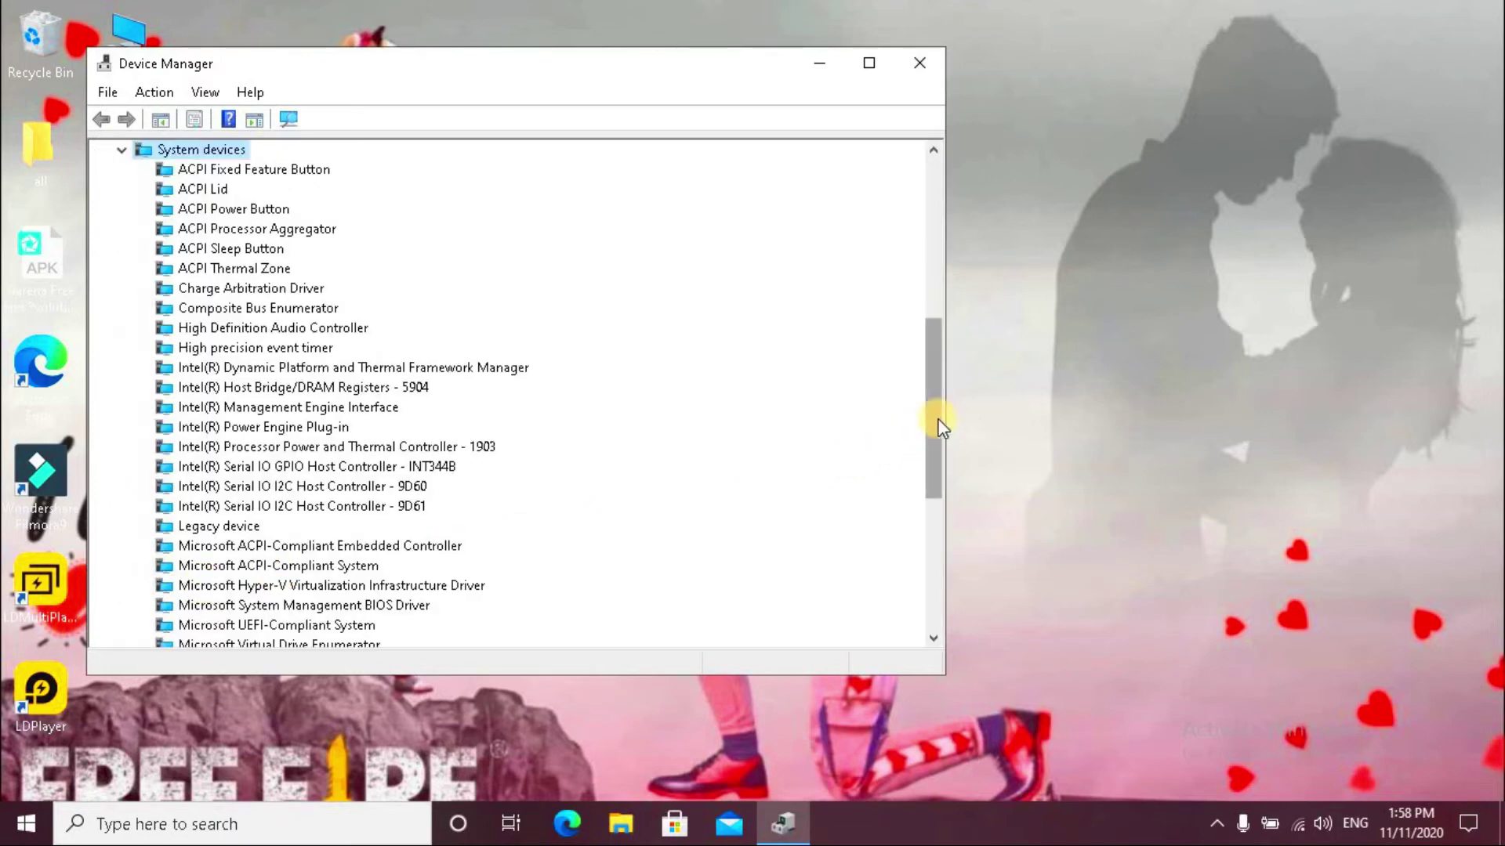
pyautogui.moveTo(937, 420); pyautogui.dragTo(929, 490)
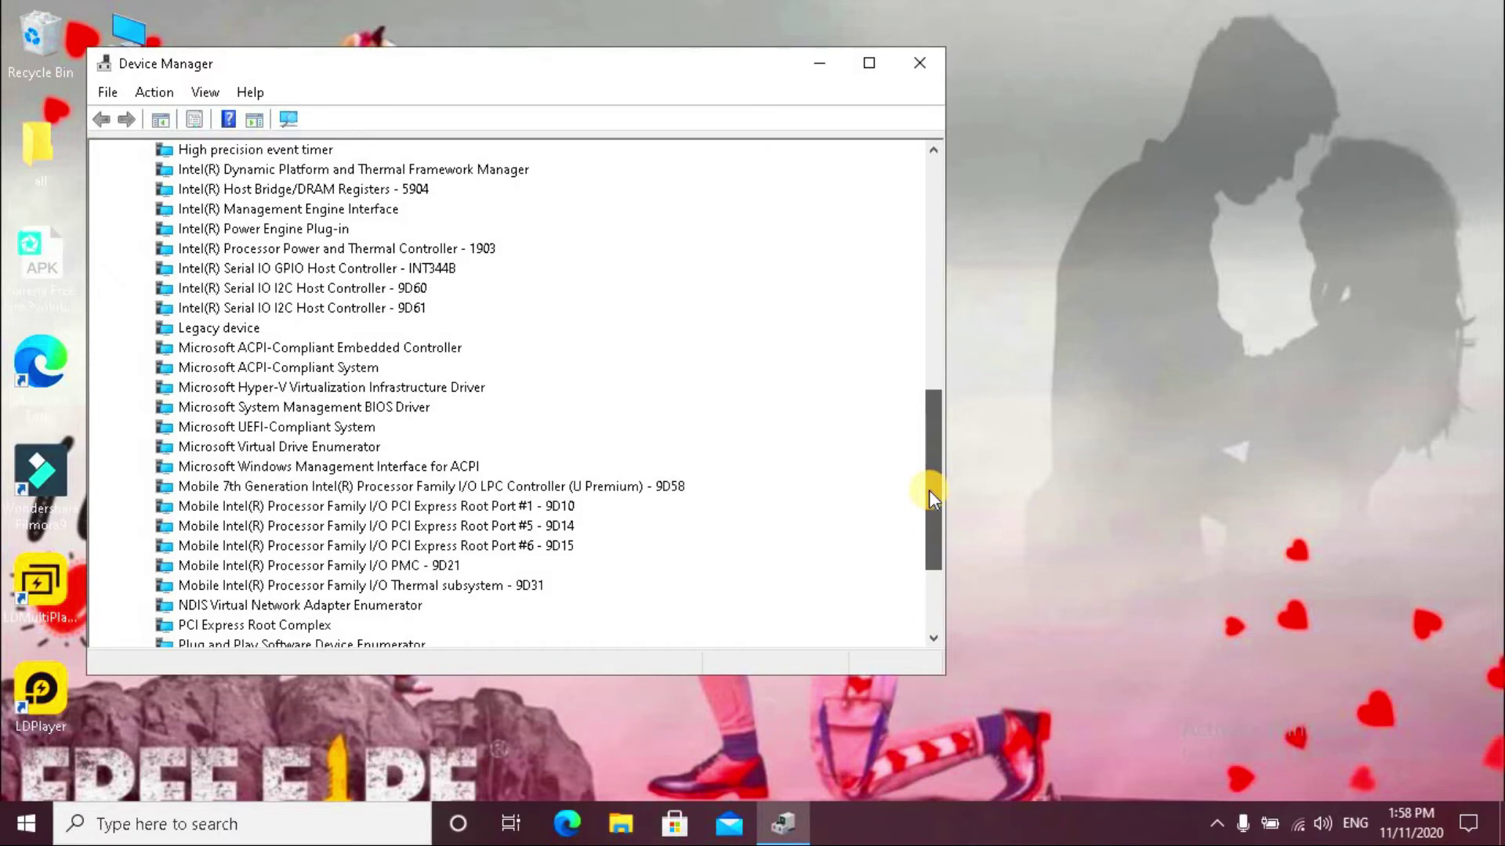
pyautogui.moveTo(928, 492)
pyautogui.mouseDown()
pyautogui.moveTo(923, 547)
pyautogui.moveTo(920, 463)
pyautogui.mouseUp()
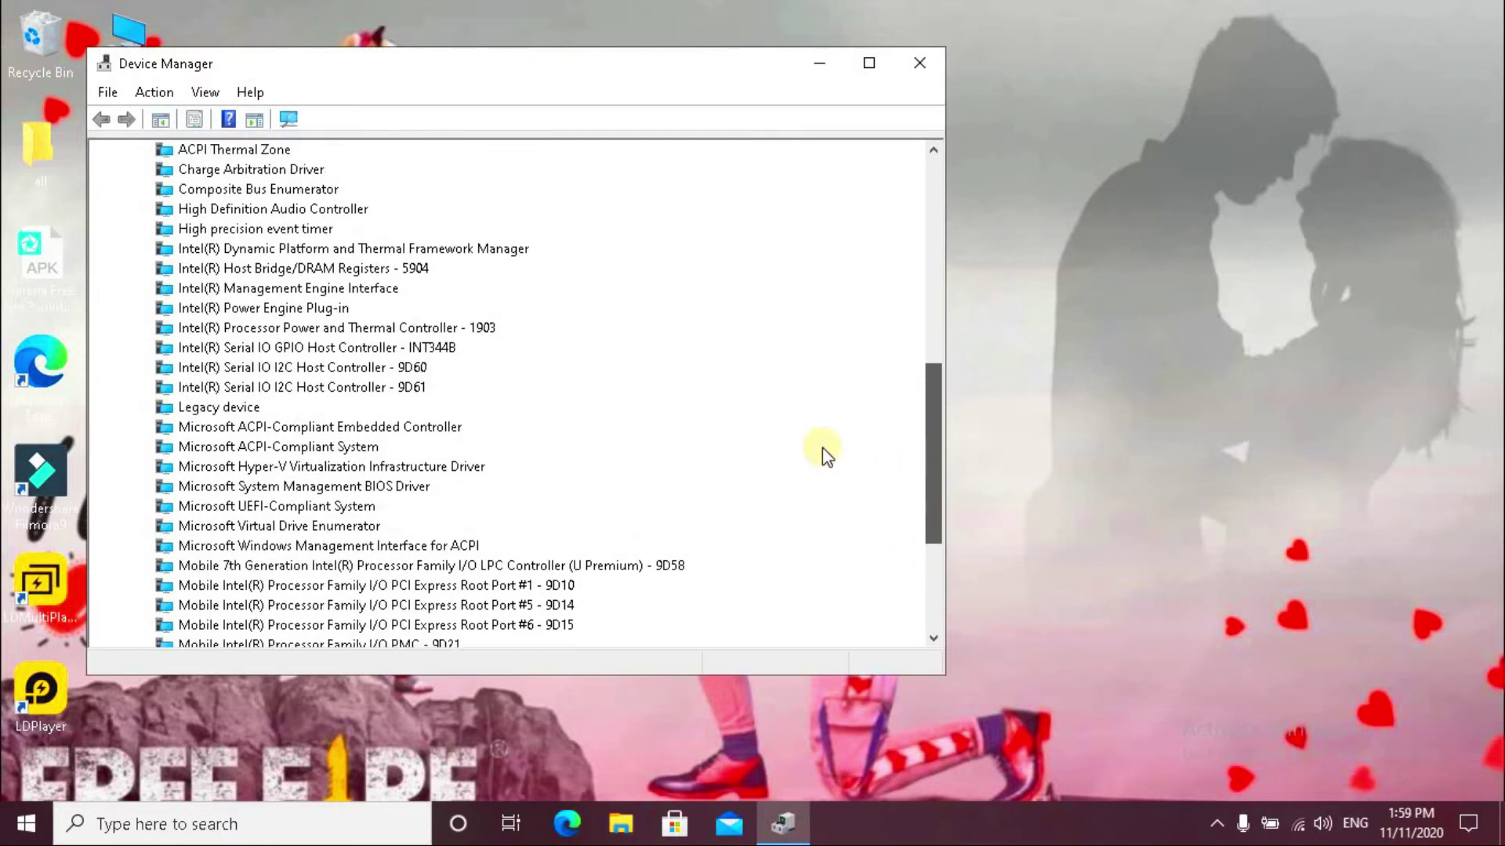
# Disable the High precision event timer through its driver properties and confirm the action
pyautogui.click(298, 230)
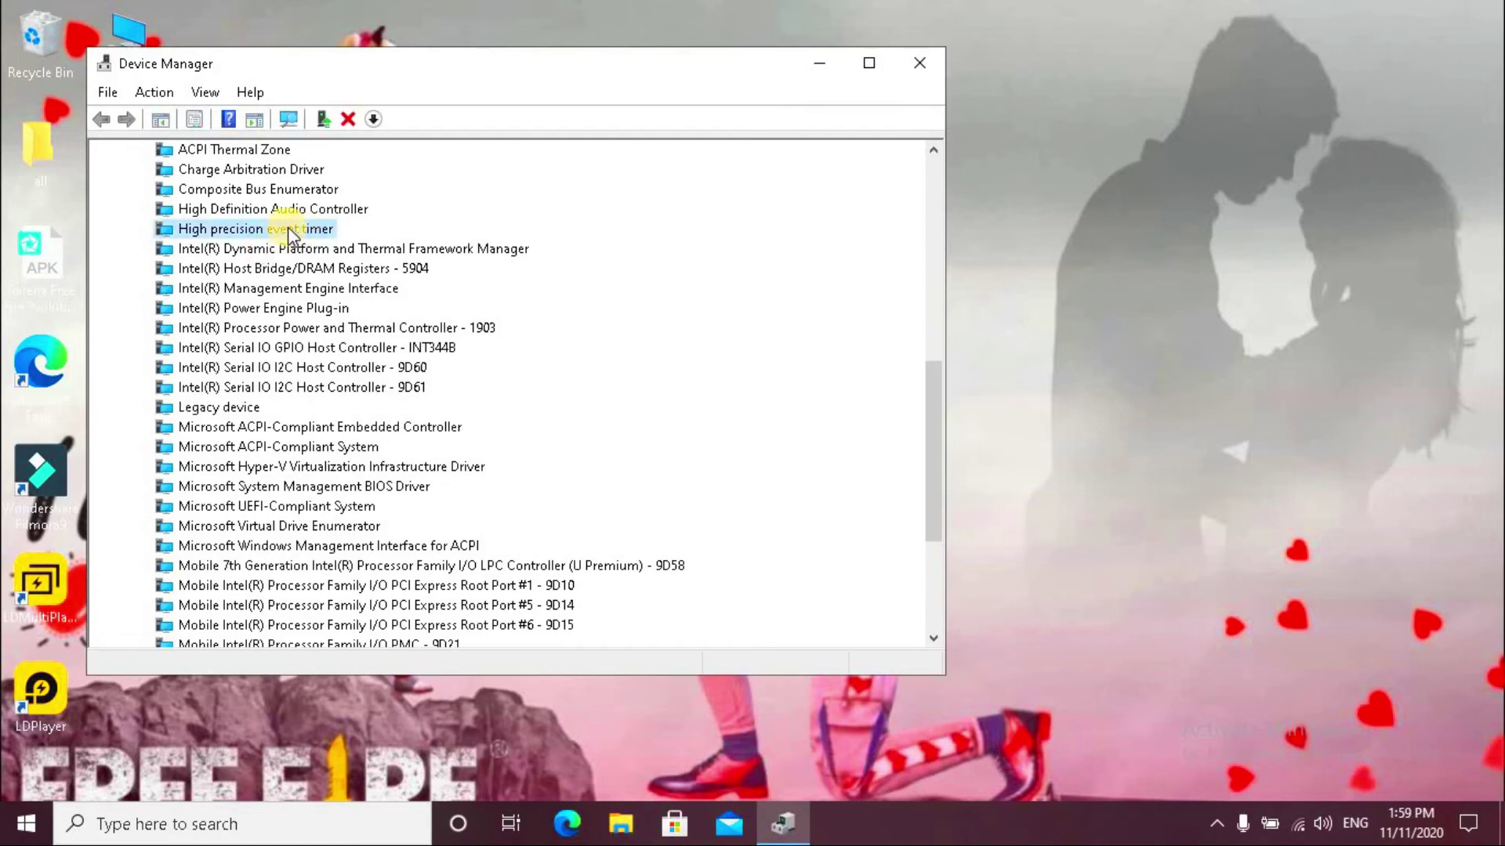
pyautogui.doubleClick(289, 227)
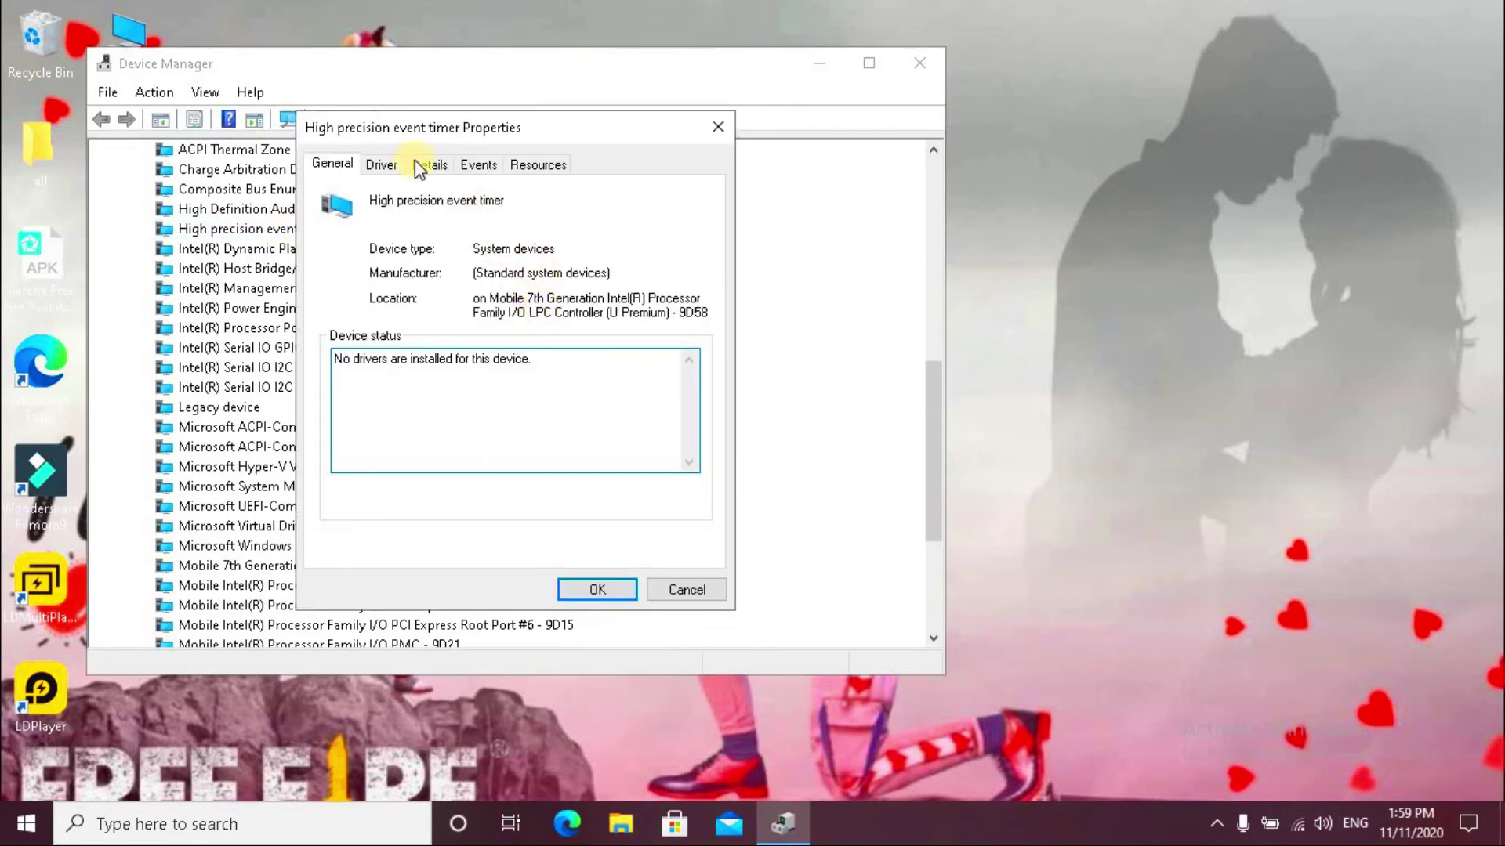
pyautogui.click(380, 166)
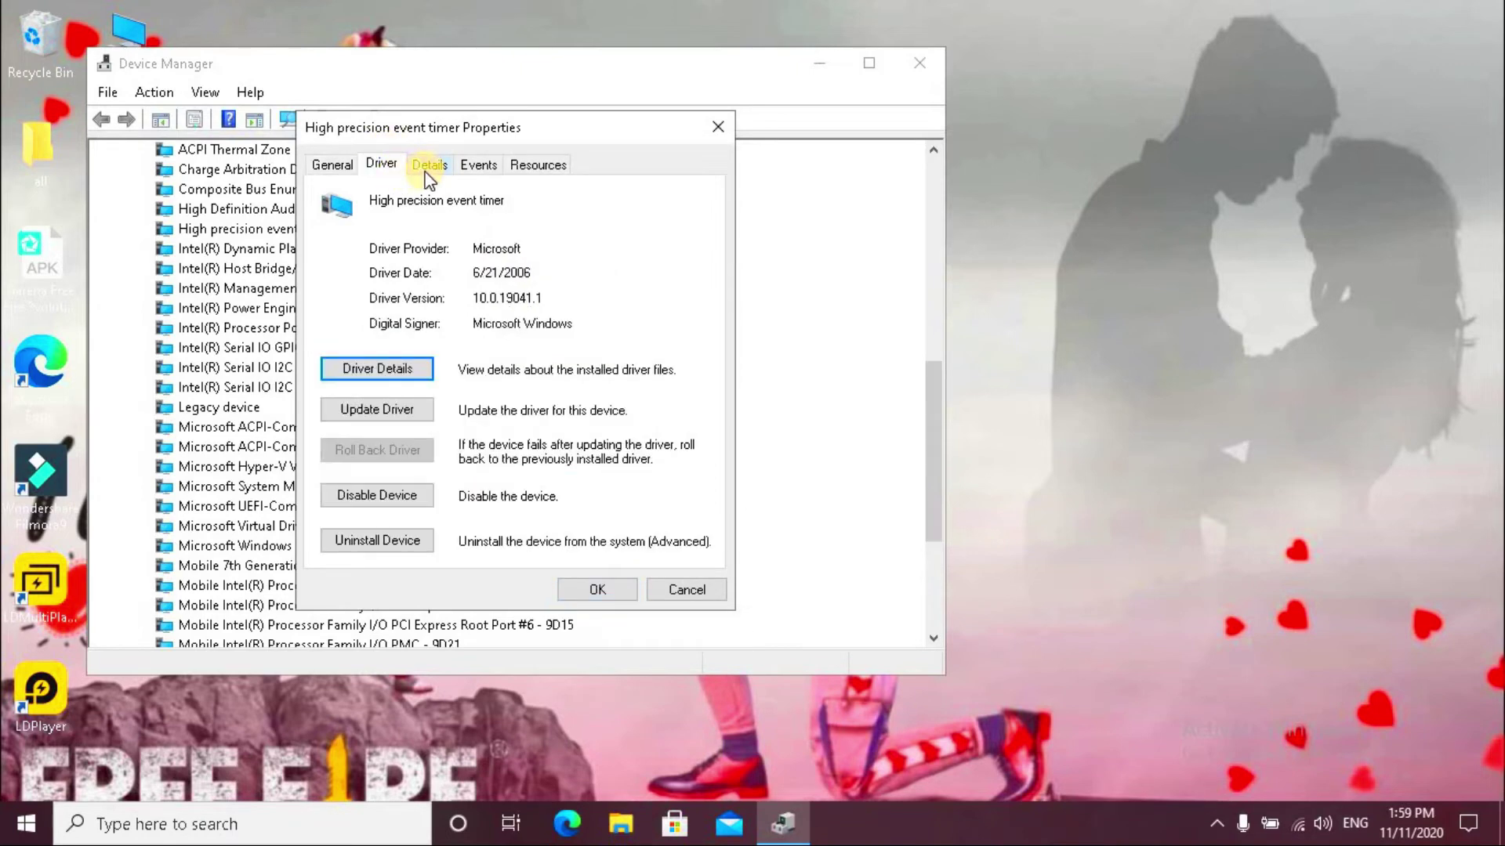
pyautogui.click(389, 505)
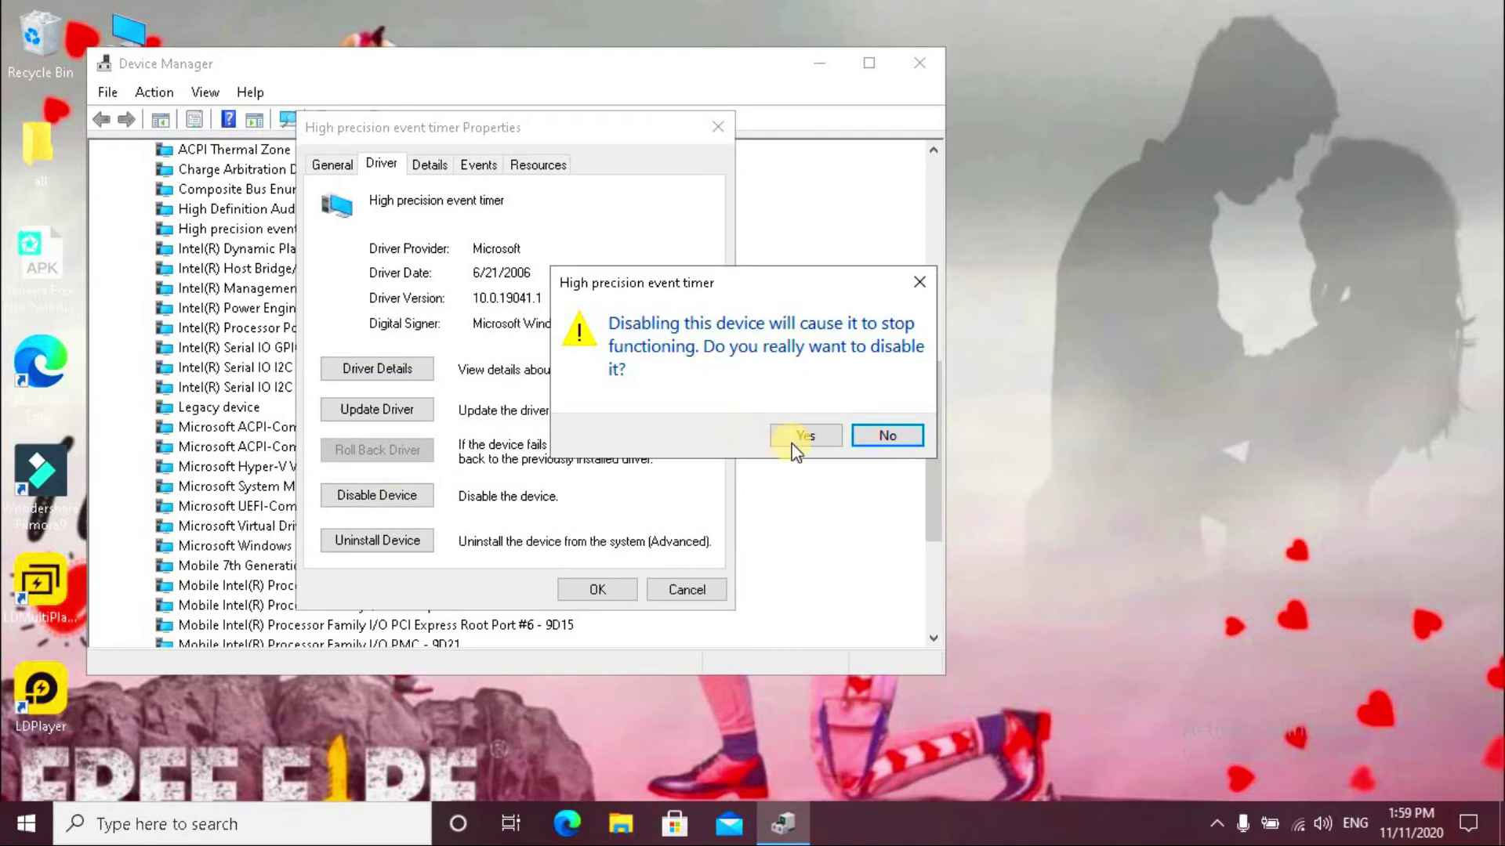
pyautogui.click(807, 437)
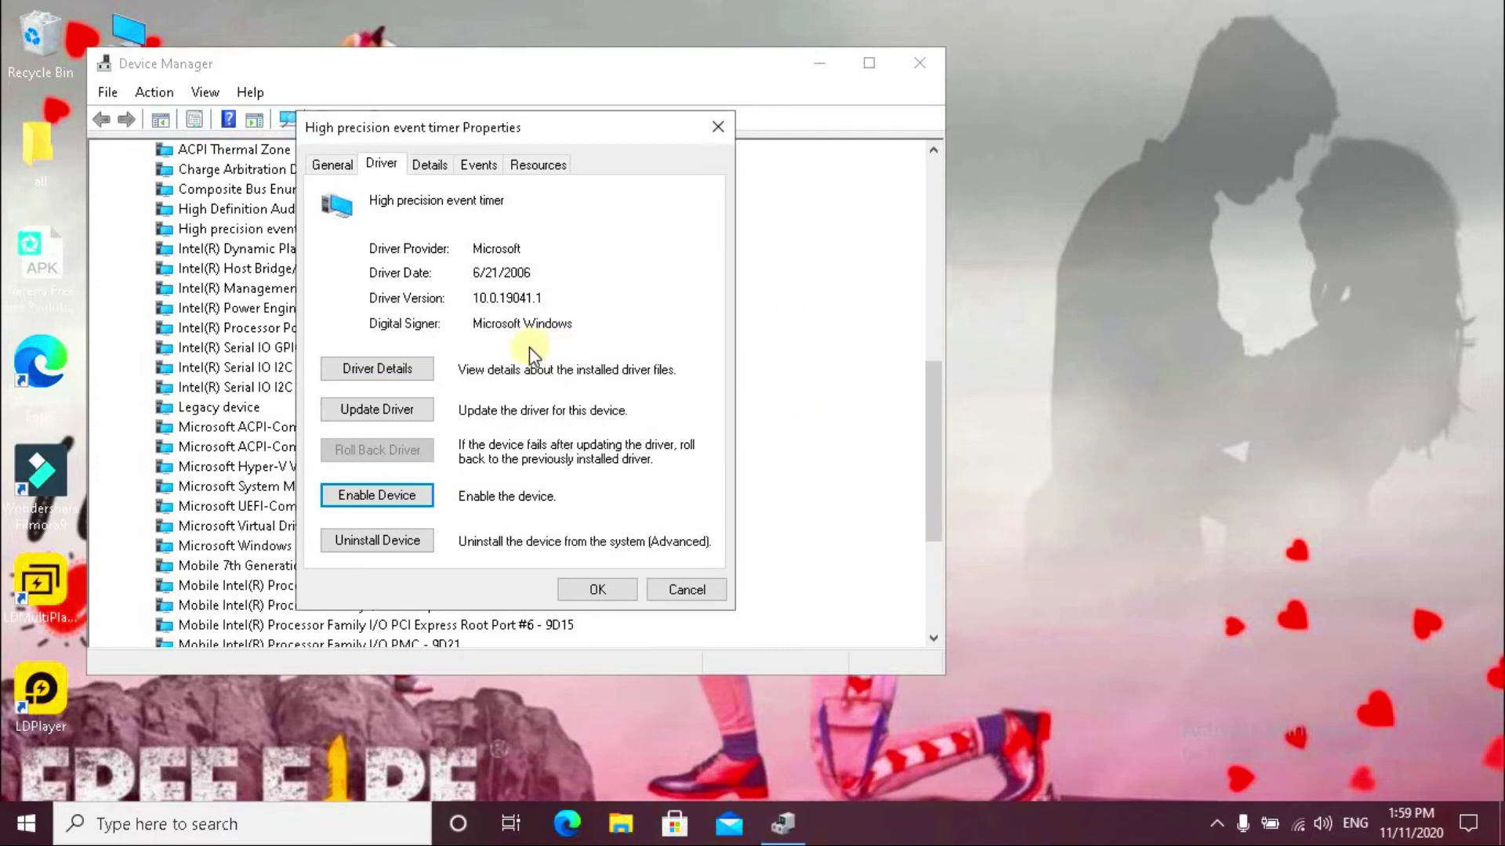
# Review the High precision event timer's details, events, resources and general device status, and close its properties
pyautogui.click(435, 163)
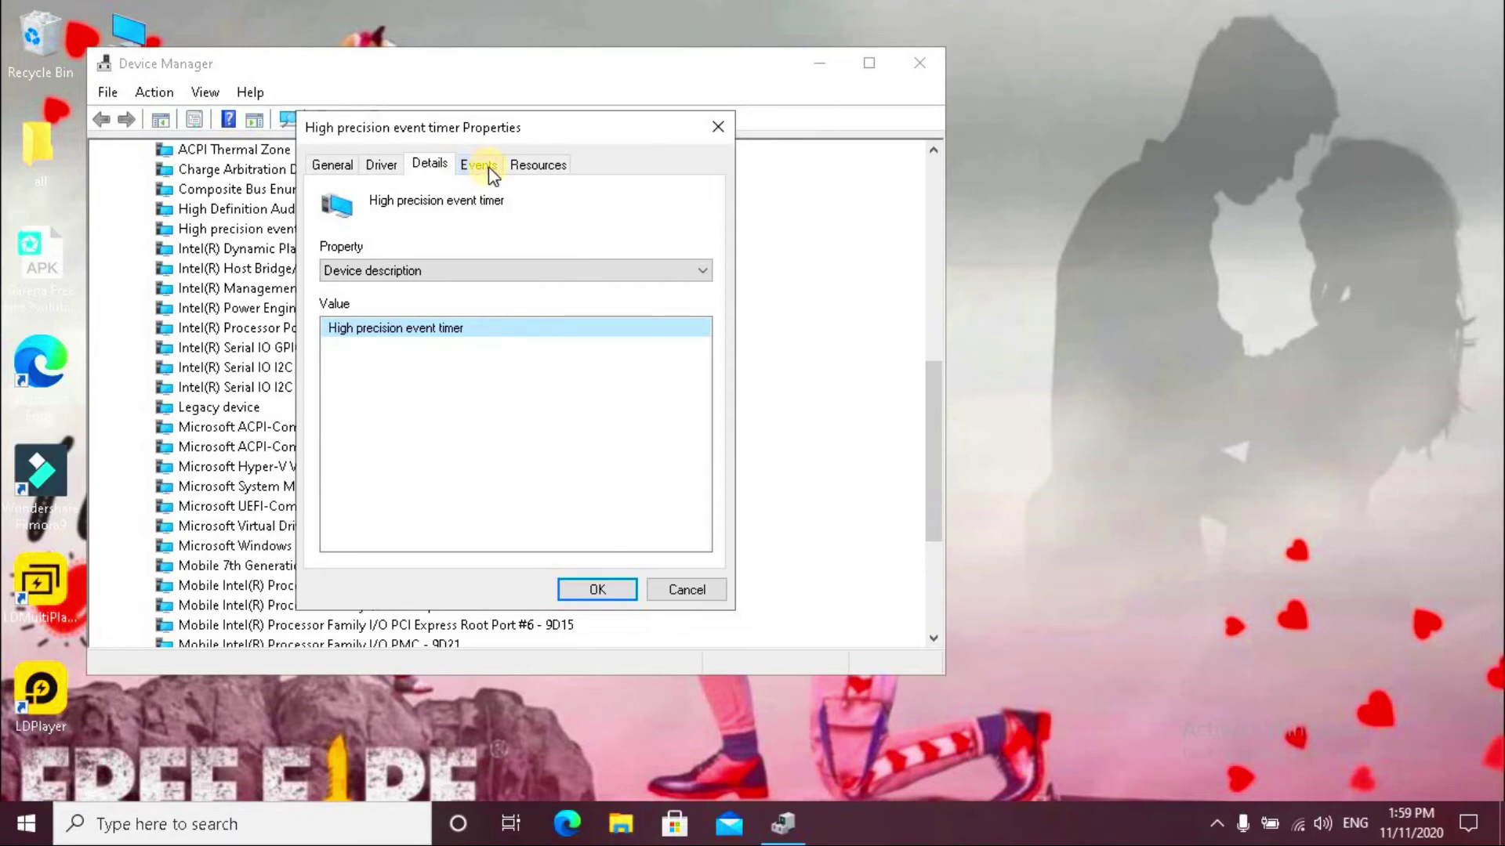
pyautogui.click(488, 167)
pyautogui.click(541, 165)
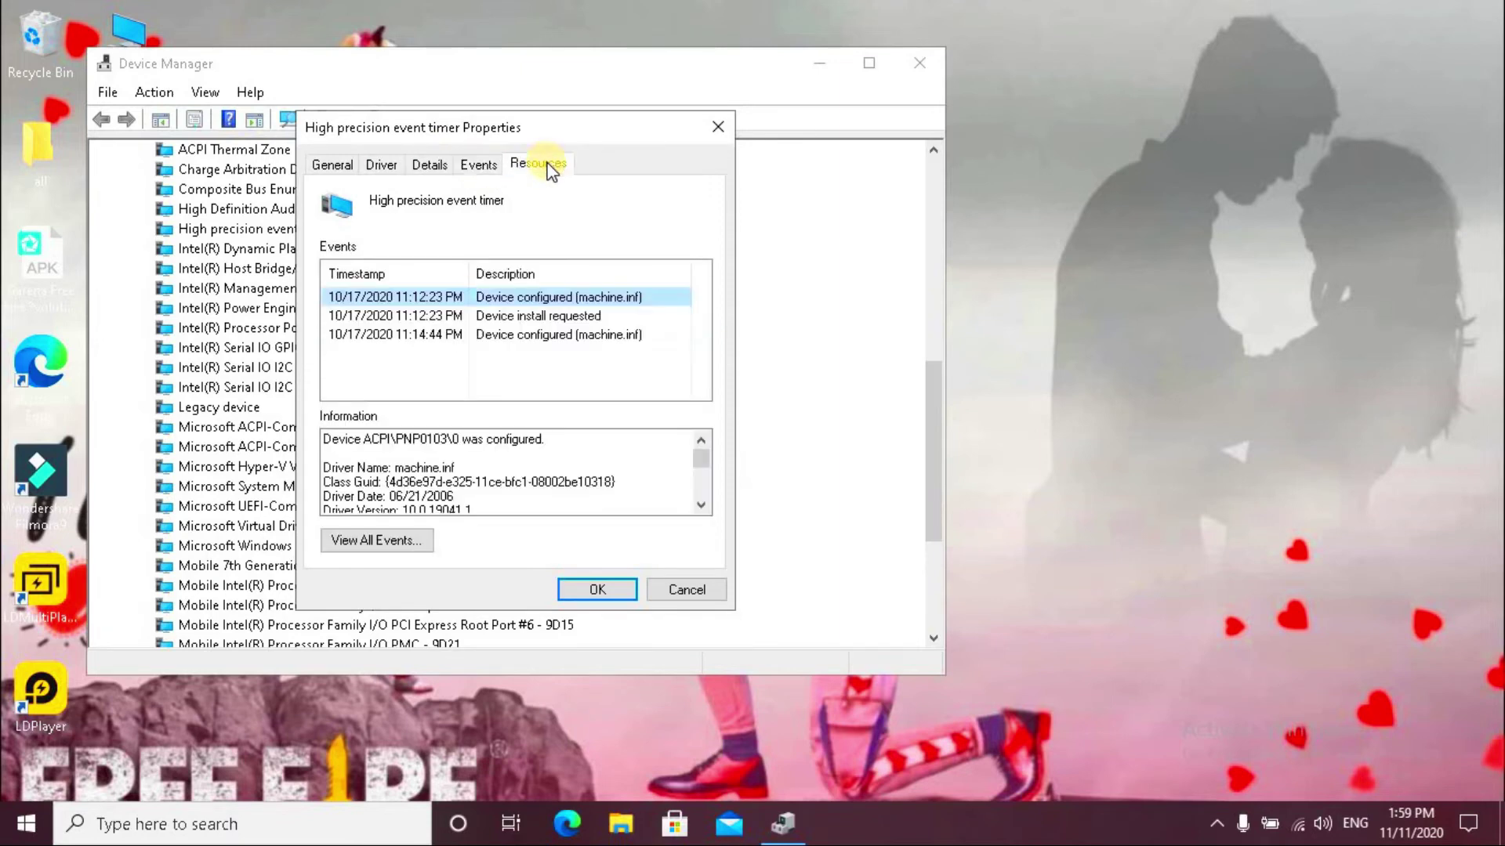
pyautogui.click(353, 163)
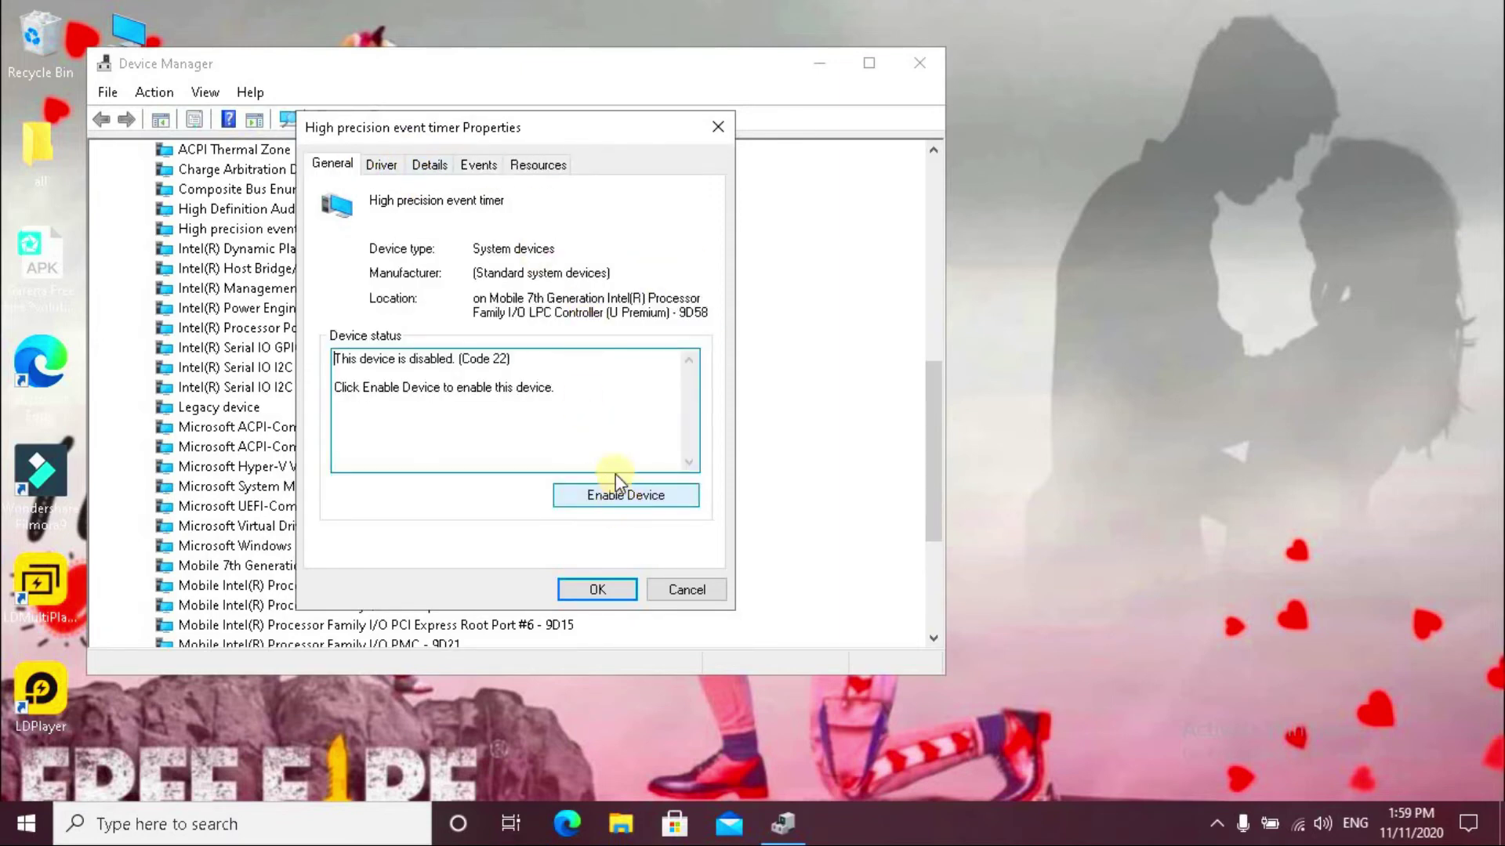
pyautogui.click(616, 498)
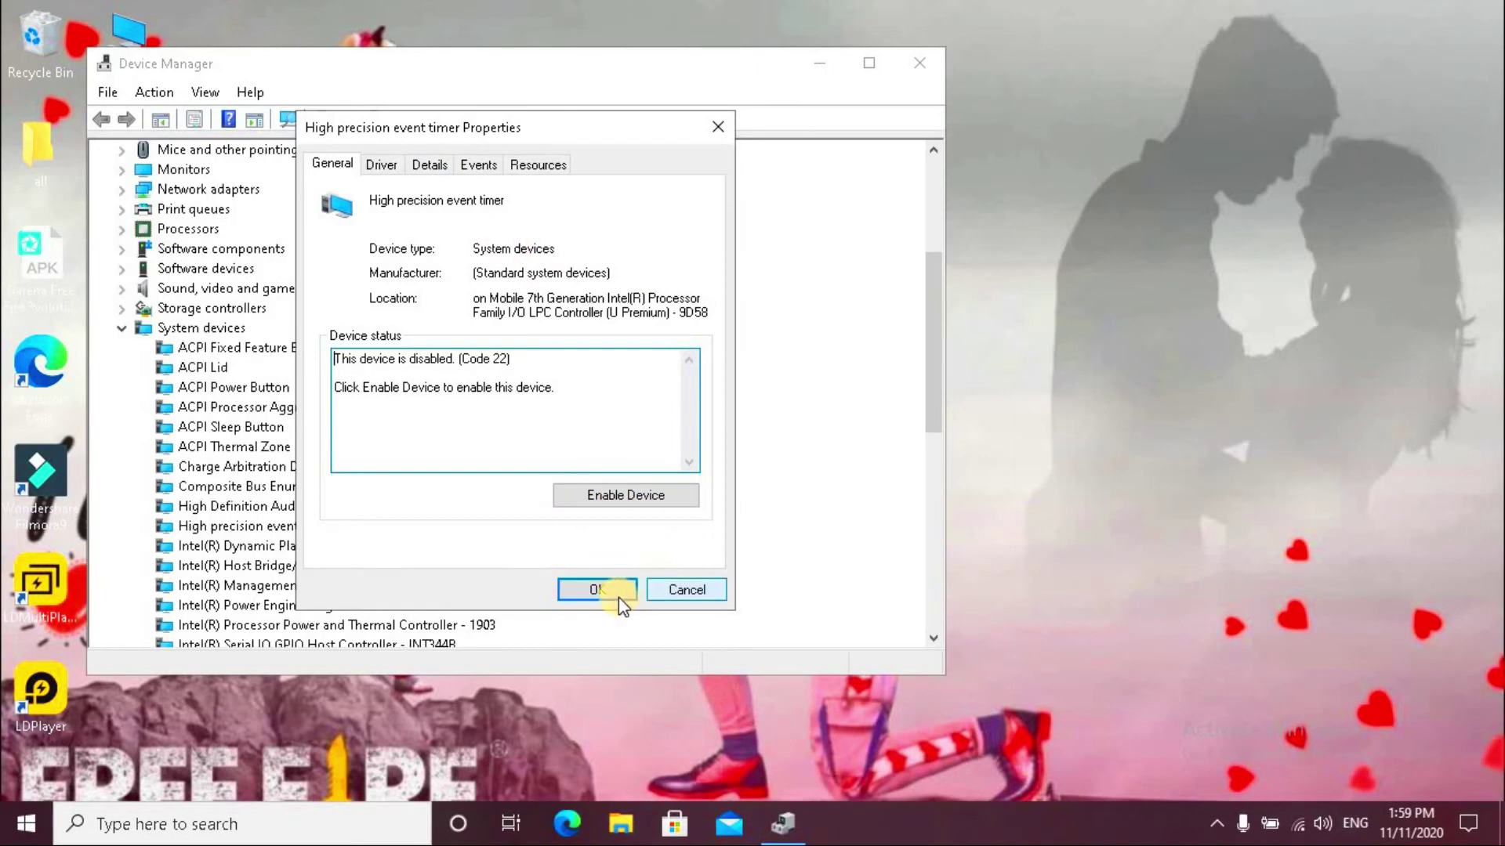
pyautogui.click(619, 599)
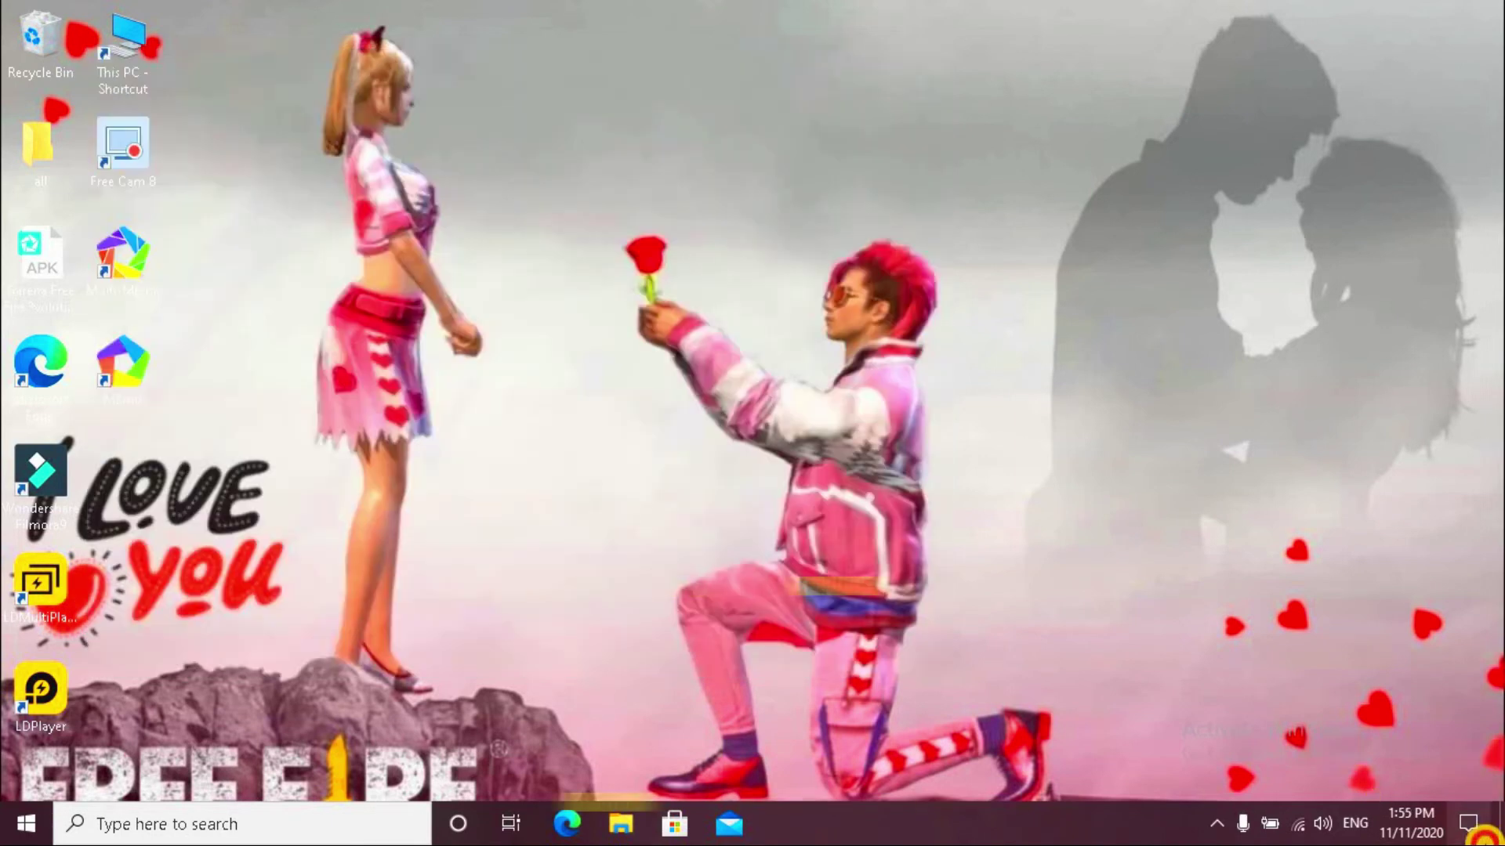
# Open the system notification settings in Windows Settings and turn off notifications from apps and other senders
pyautogui.click(1468, 825)
pyautogui.click(1133, 618)
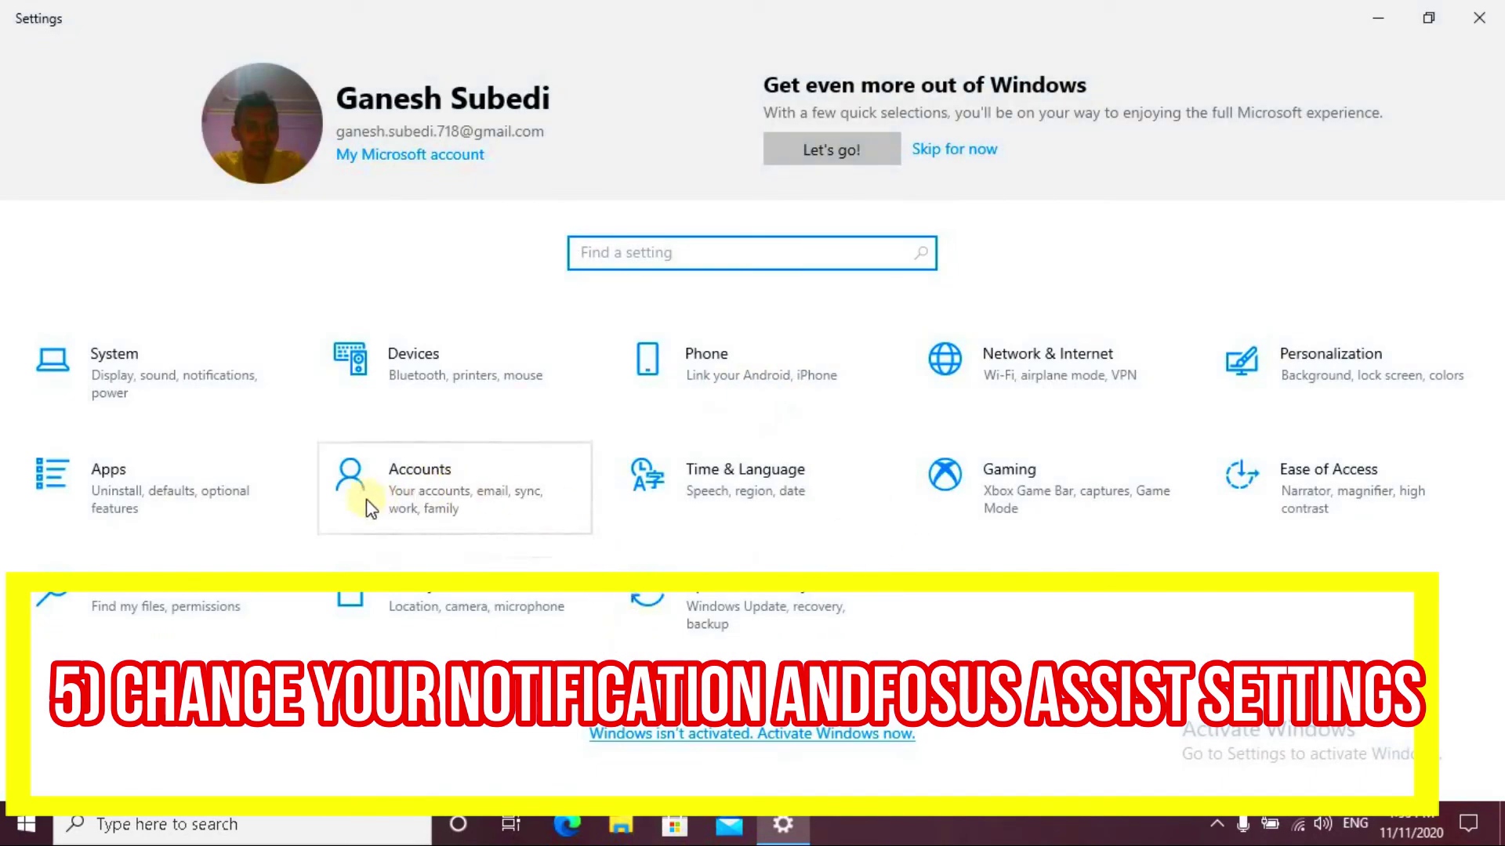
pyautogui.click(222, 401)
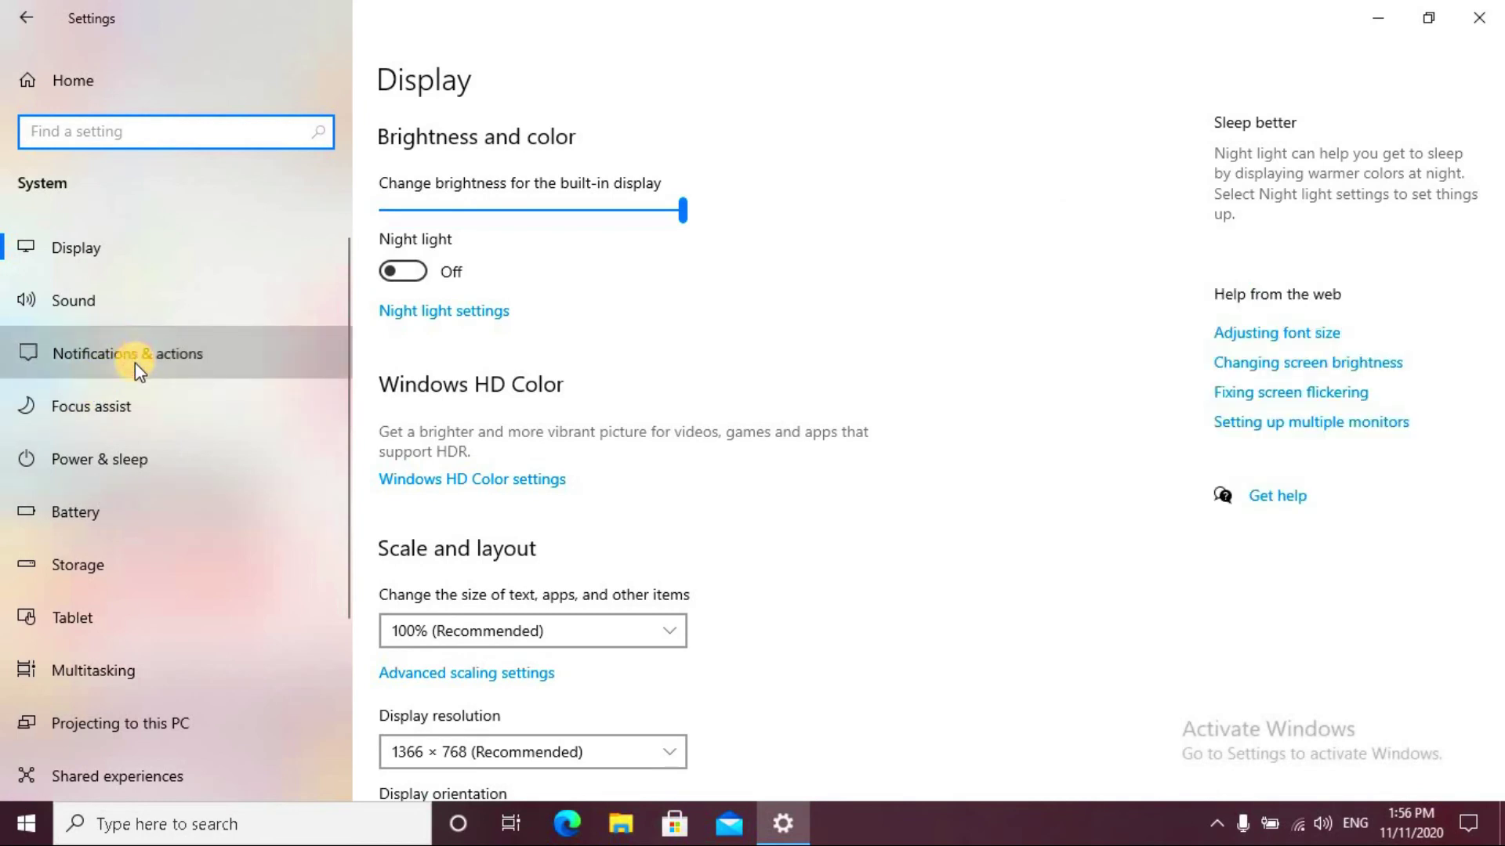
pyautogui.click(135, 356)
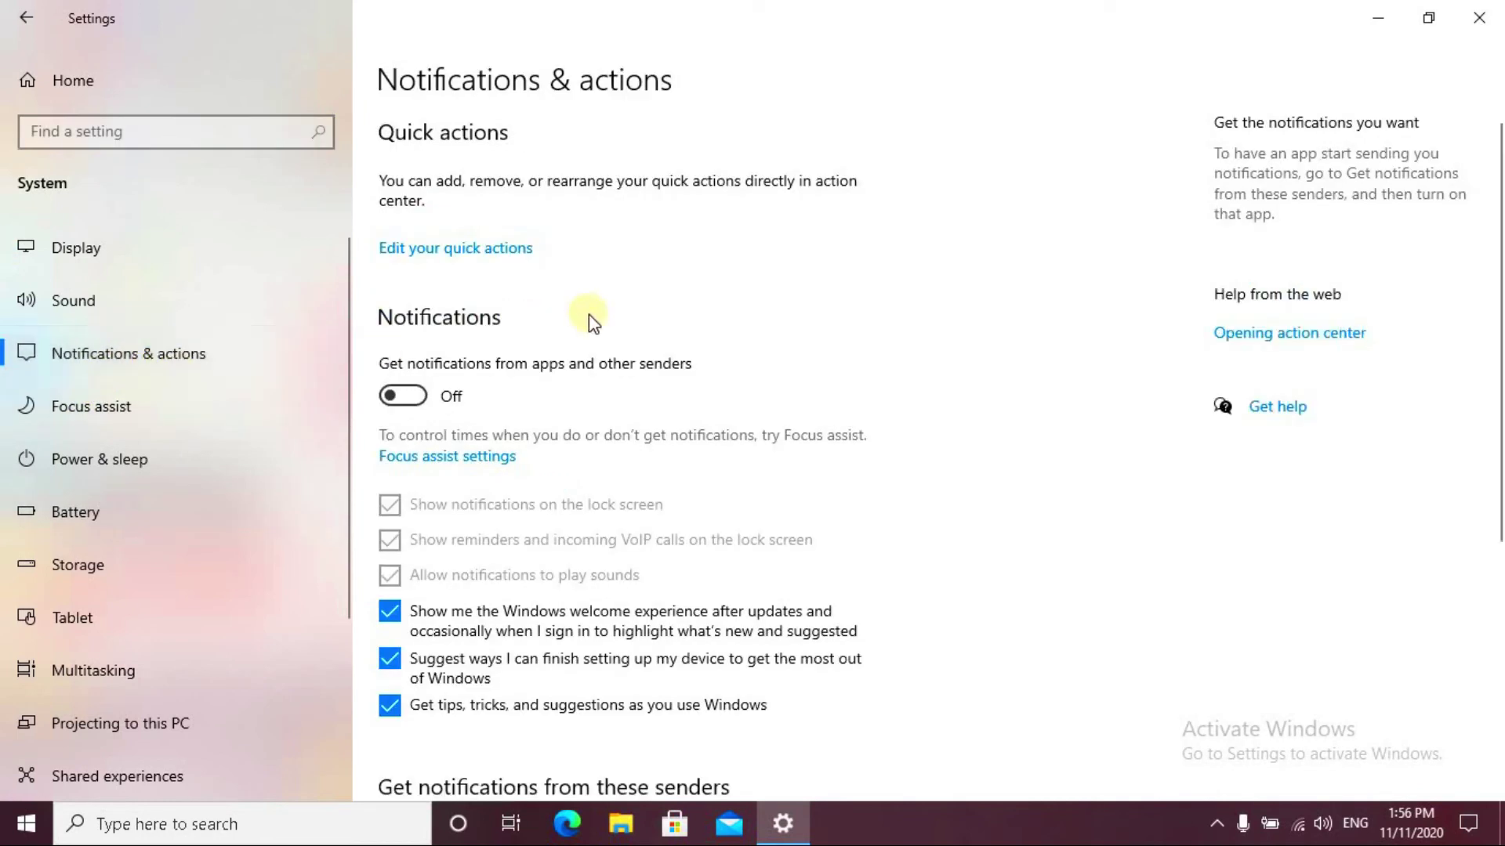
pyautogui.click(422, 404)
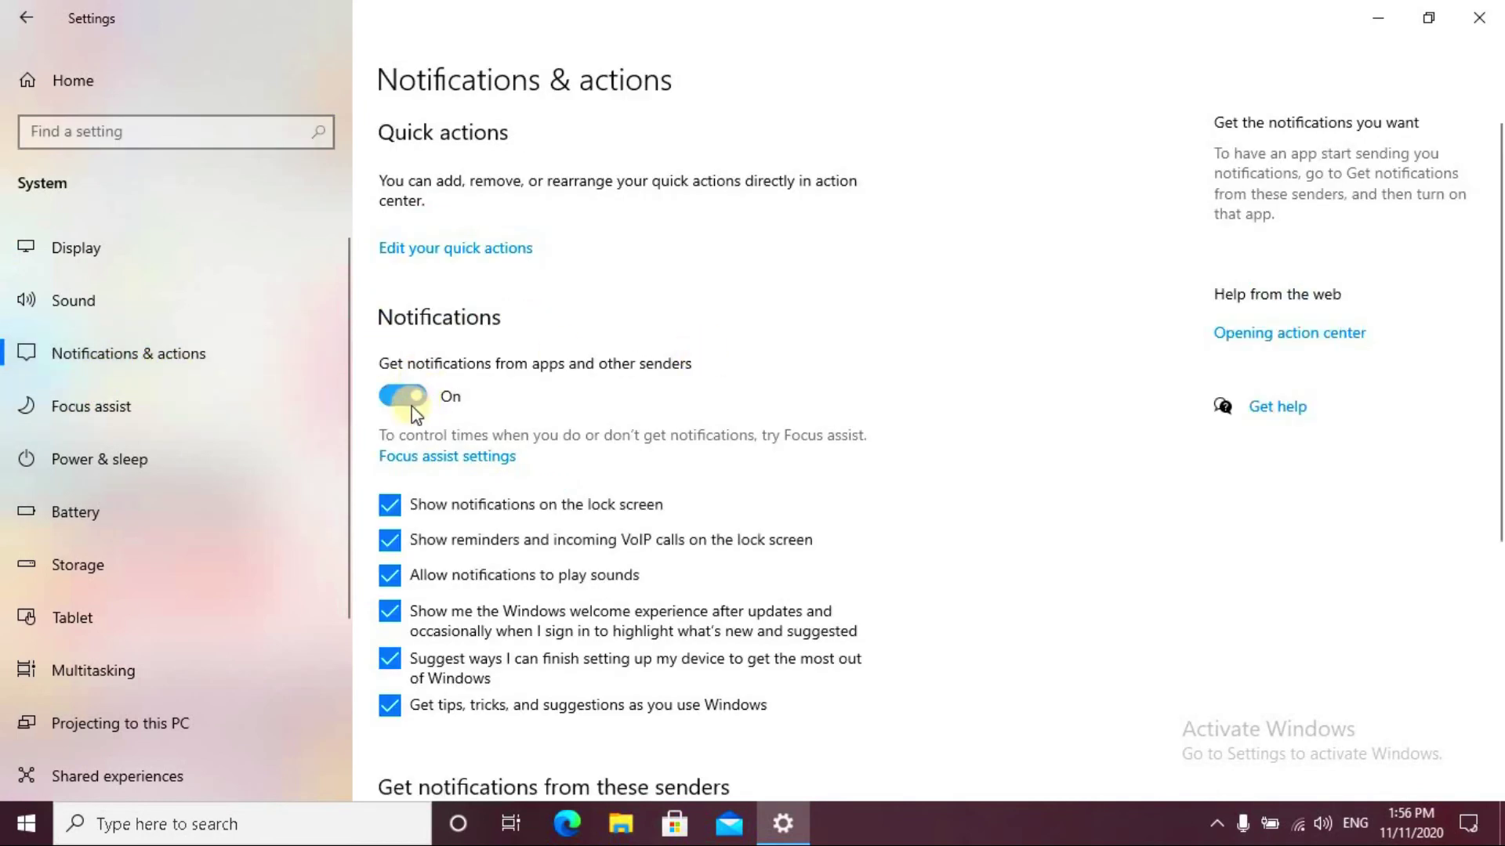
pyautogui.click(416, 398)
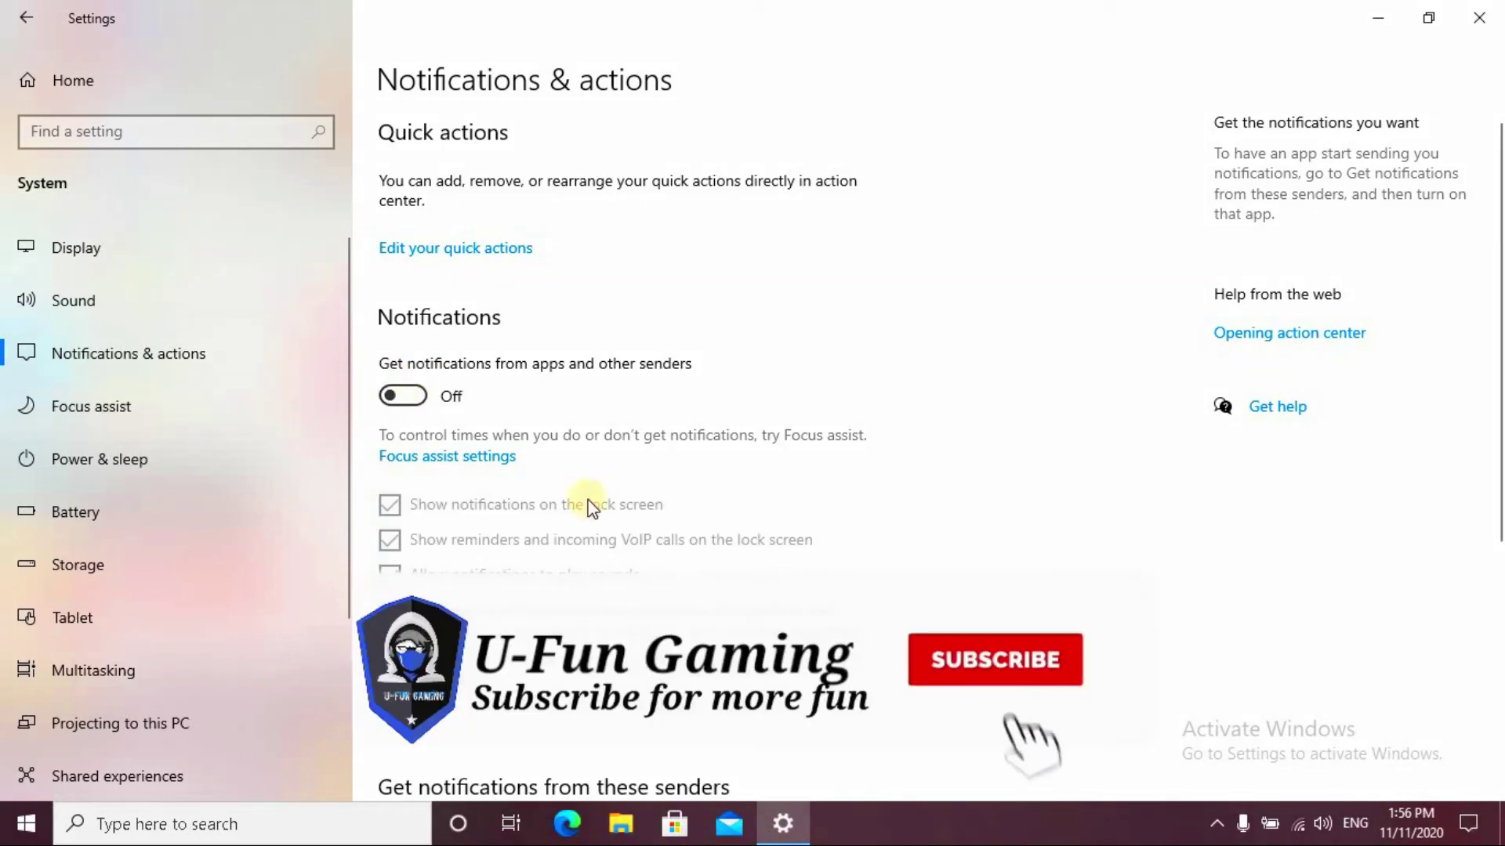
pyautogui.moveTo(1500, 413); pyautogui.dragTo(1498, 645)
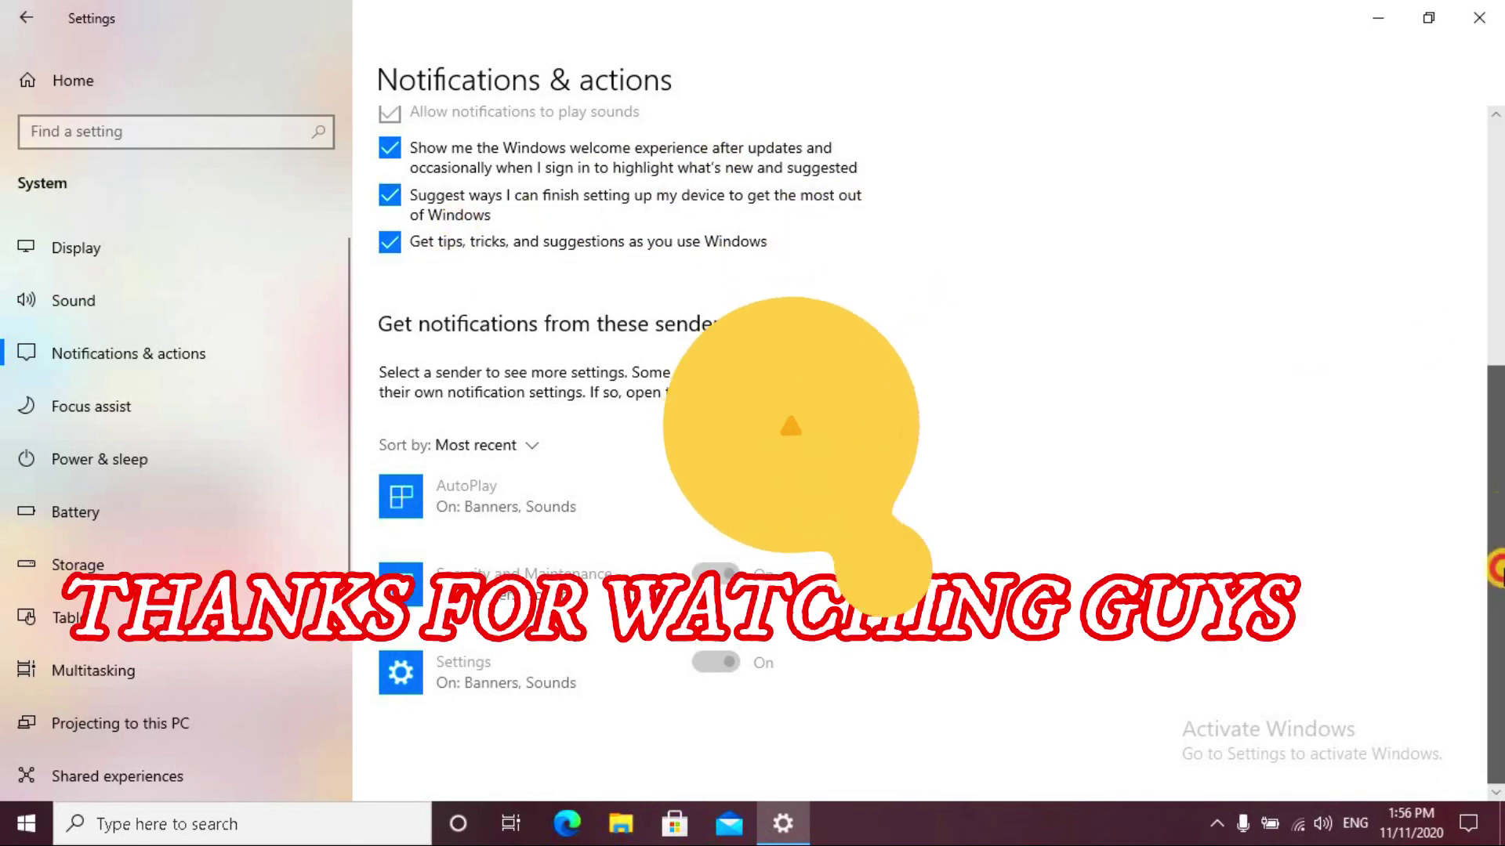
pyautogui.scroll(6, 1497, 571)
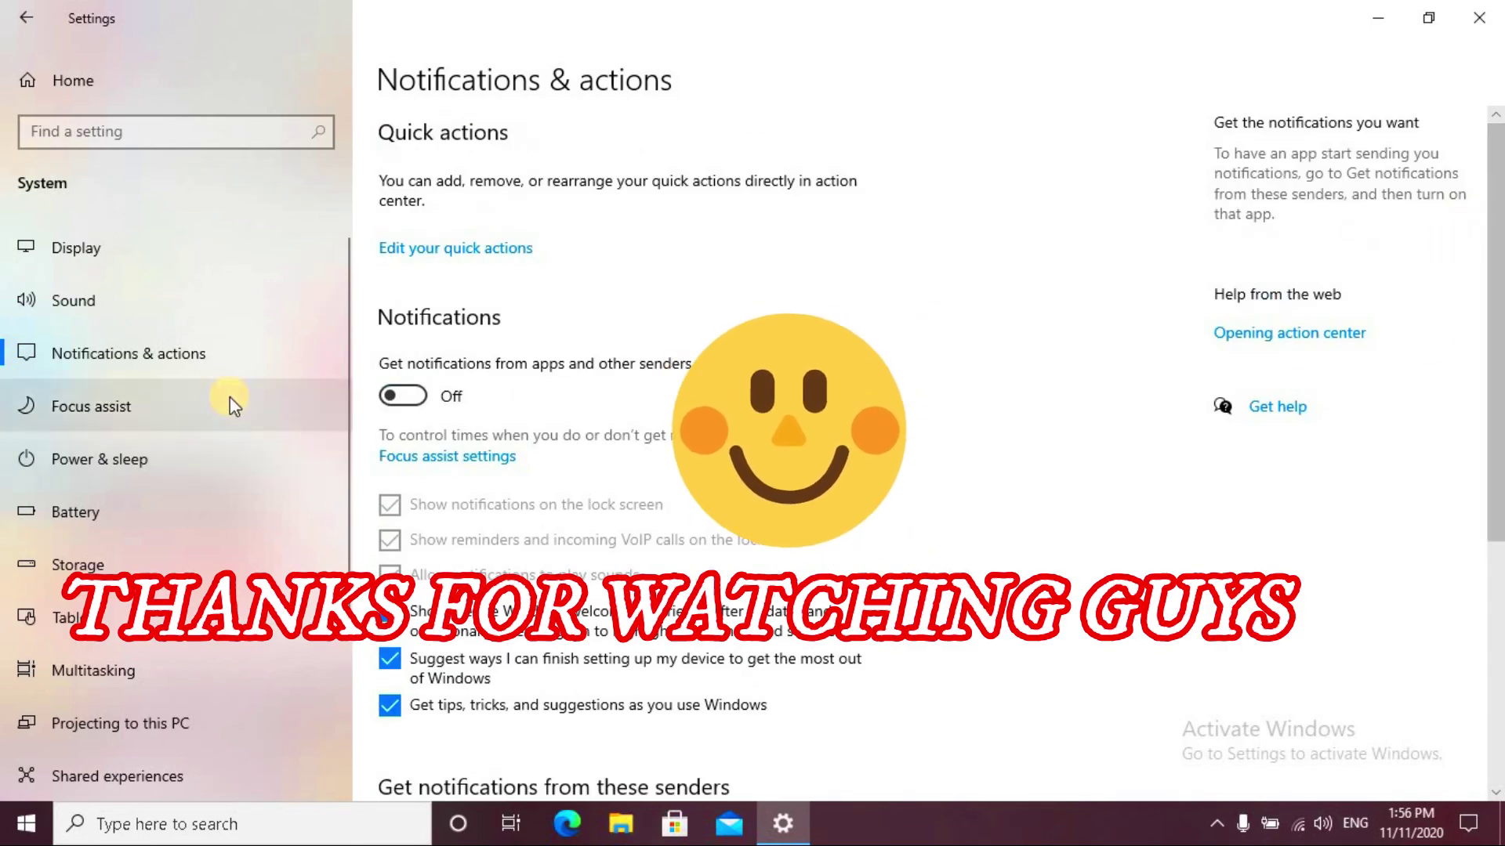
# Open the Focus assist settings and set the mode to Alarms only
pyautogui.click(169, 396)
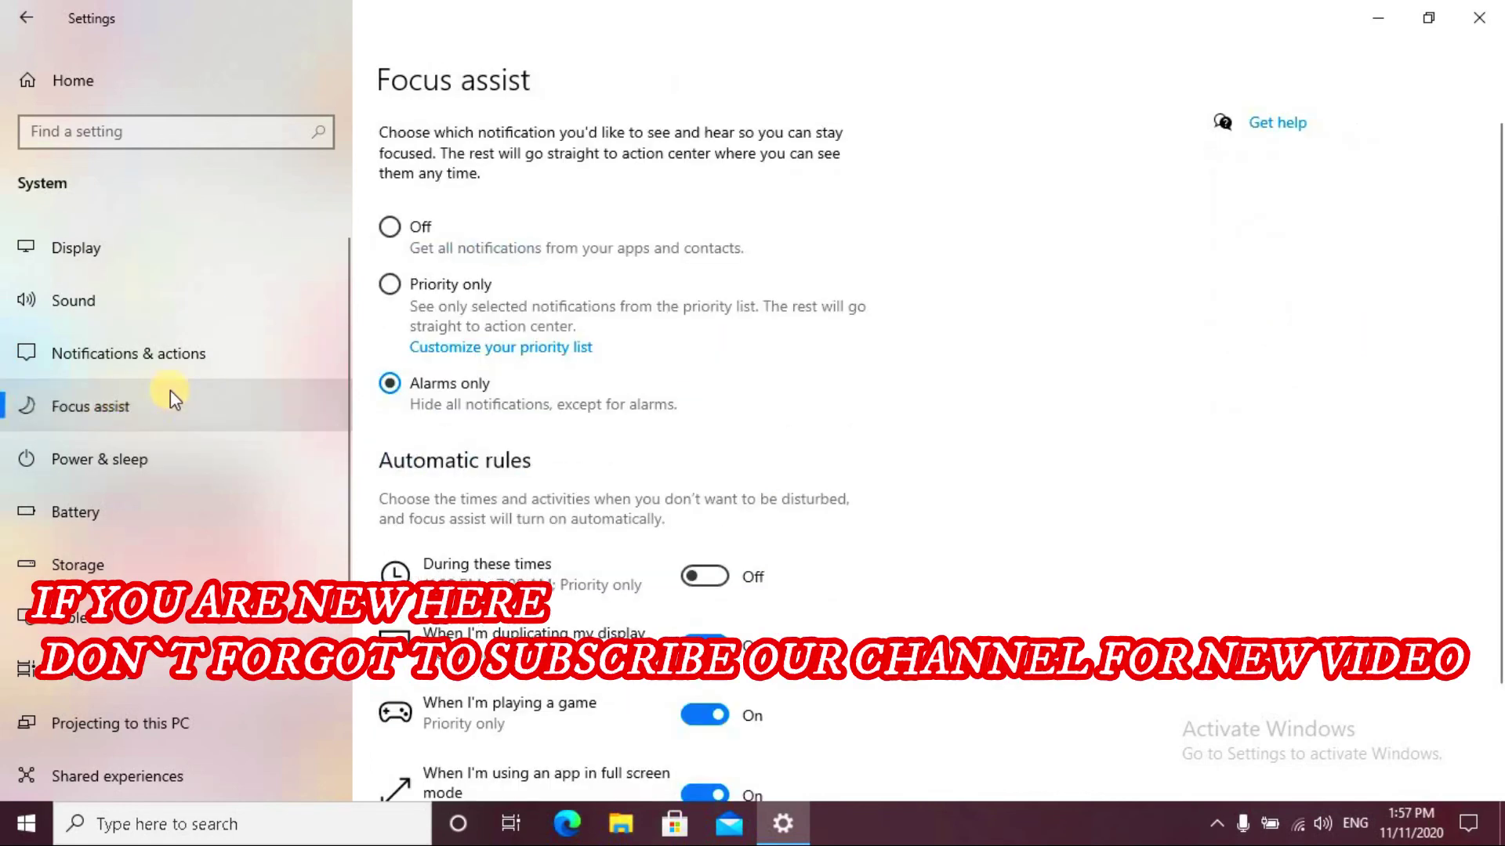
pyautogui.click(391, 226)
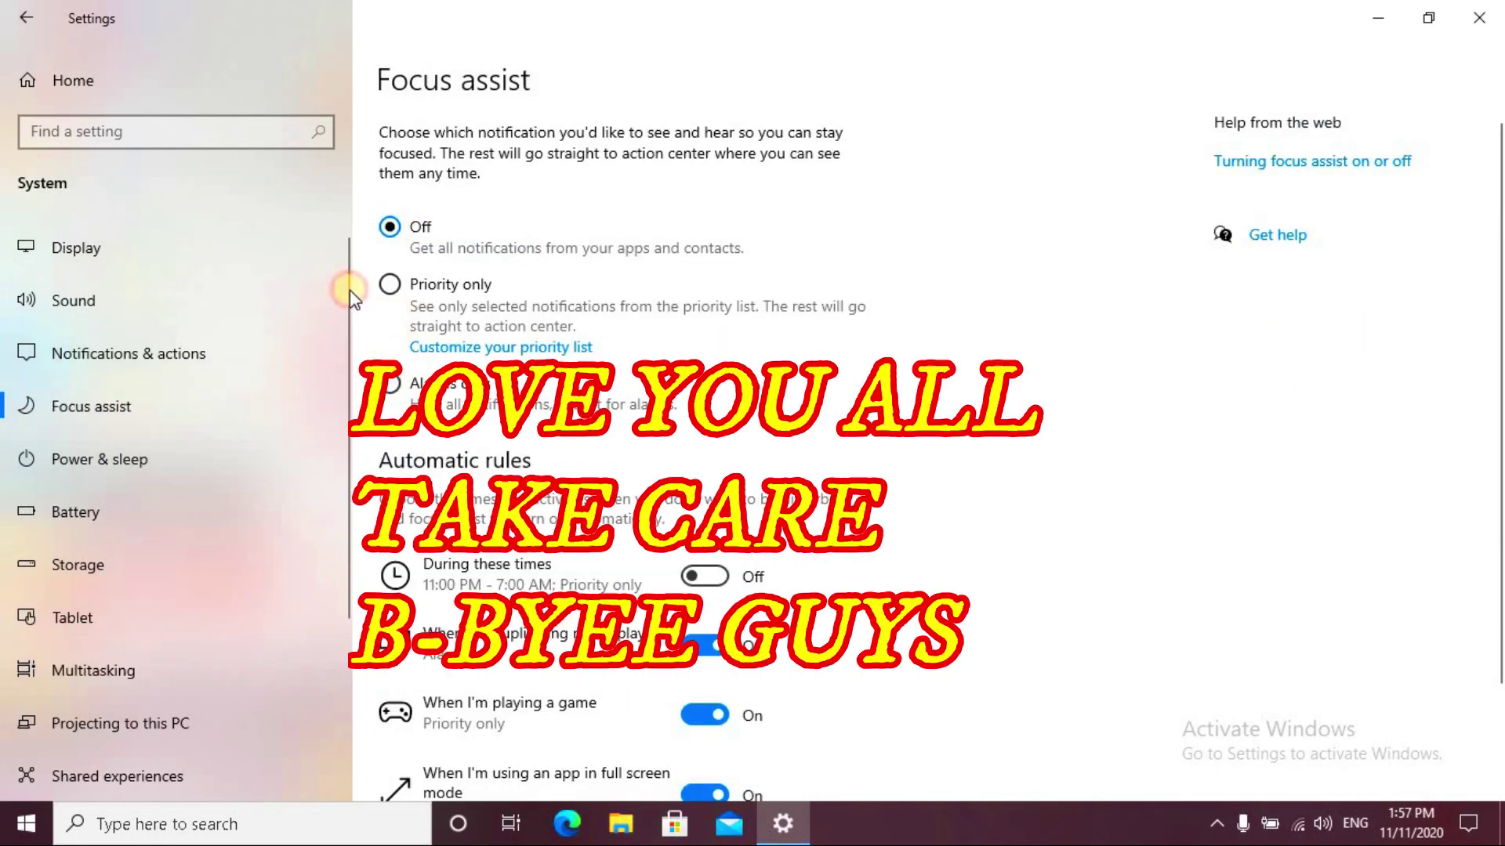
pyautogui.click(391, 384)
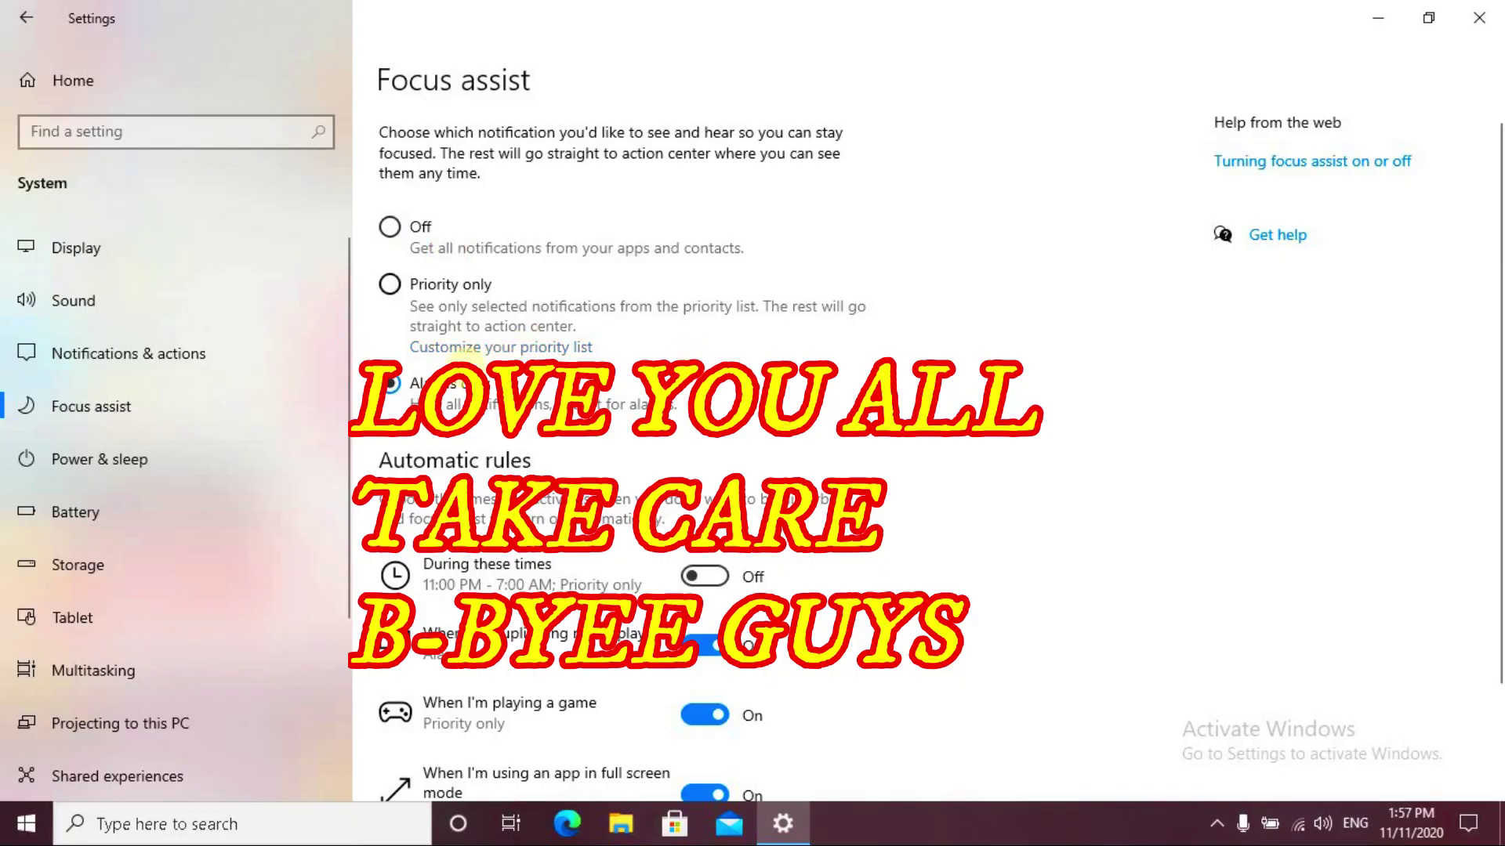